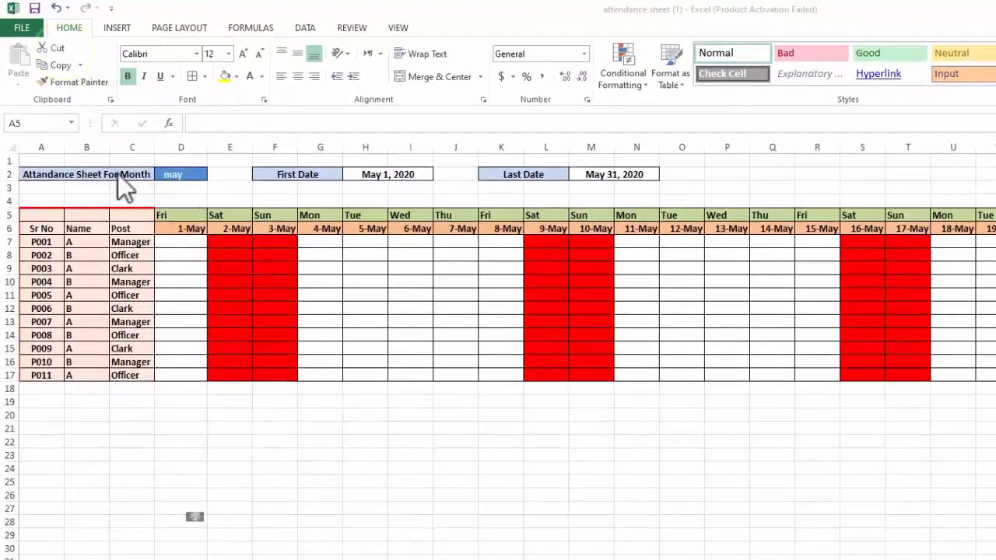
Set the attendance sheet's month in cell D2 to sep
{"action": "left_click", "coordinate": [178, 174]}
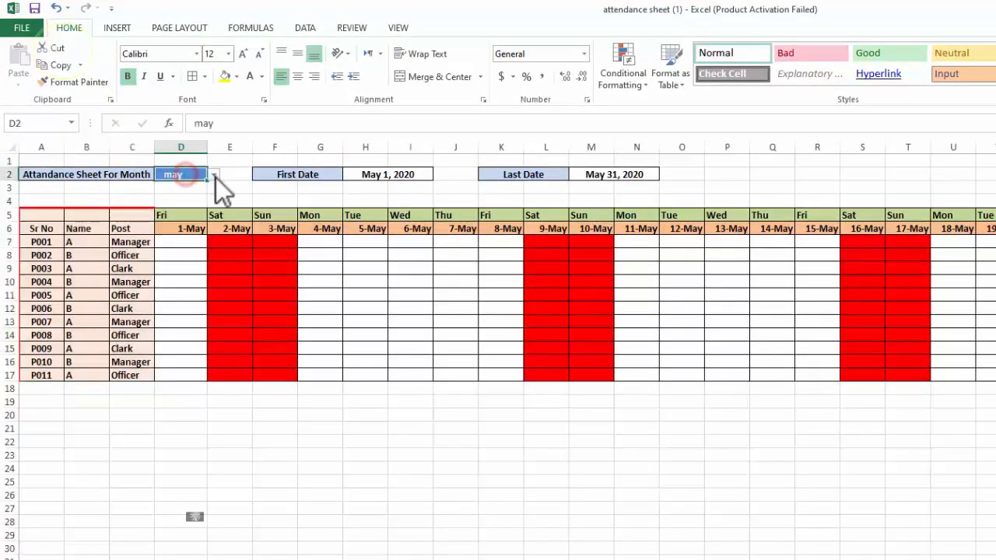
{"action": "left_click", "coordinate": [214, 175]}
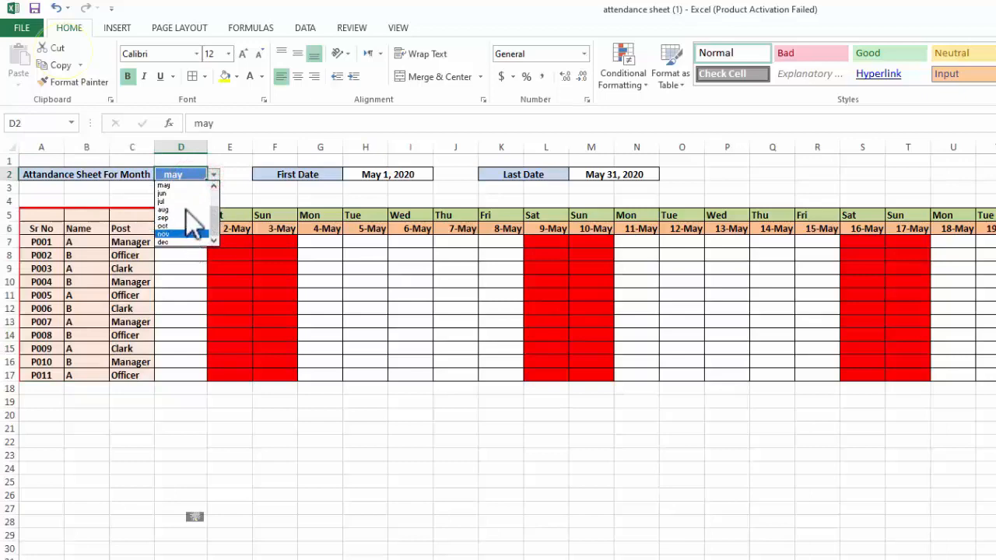
{"action": "left_click", "coordinate": [186, 218]}
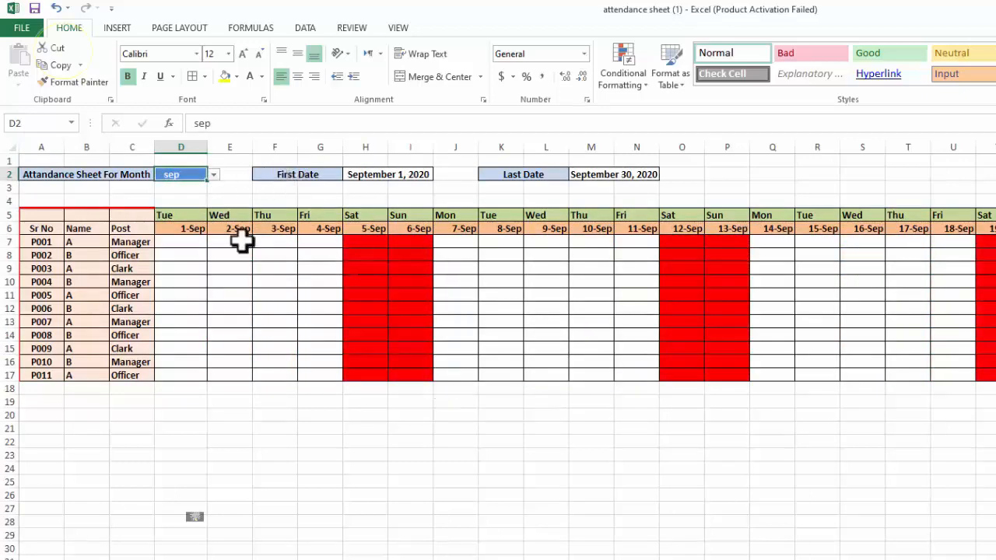
{"action": "left_click", "coordinate": [200, 229]}
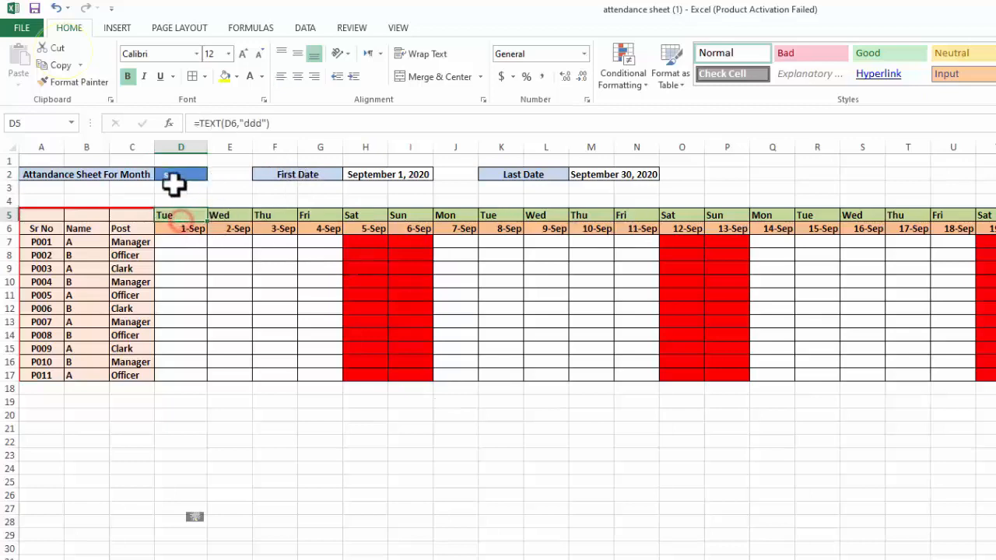
Set the attendance sheet's month in cell D2 to aug
{"action": "left_click", "coordinate": [193, 174]}
{"action": "left_click", "coordinate": [215, 174]}
{"action": "left_click", "coordinate": [187, 216]}
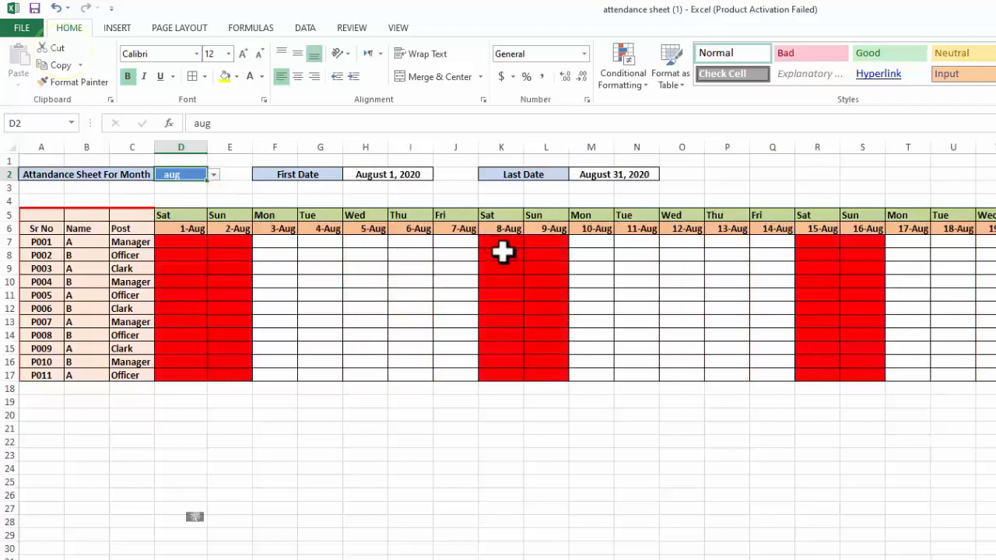
{"action": "left_click_drag", "start_coordinate": [493, 402], "coordinate": [573, 338]}
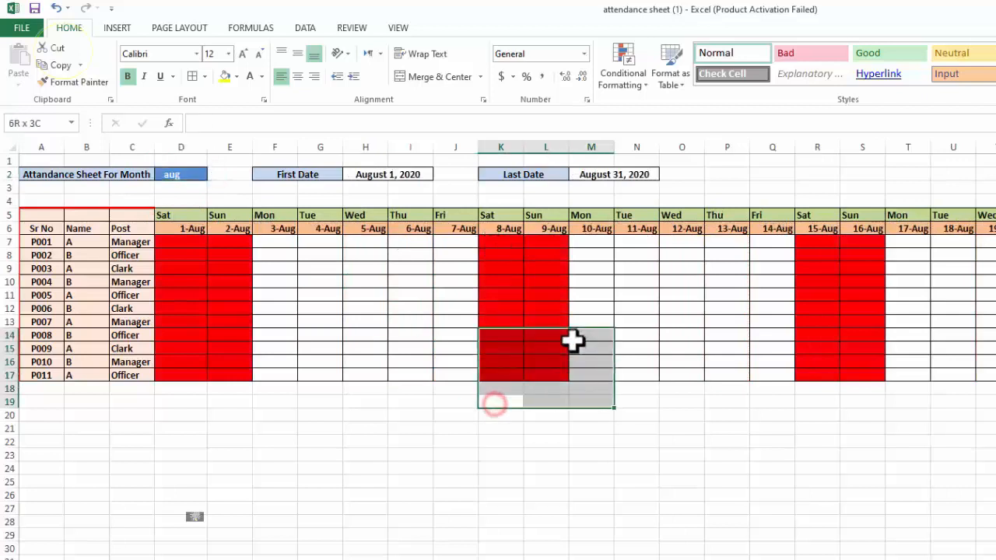
{"action": "left_click", "coordinate": [459, 427]}
{"action": "left_click_drag", "start_coordinate": [489, 400], "coordinate": [556, 248]}
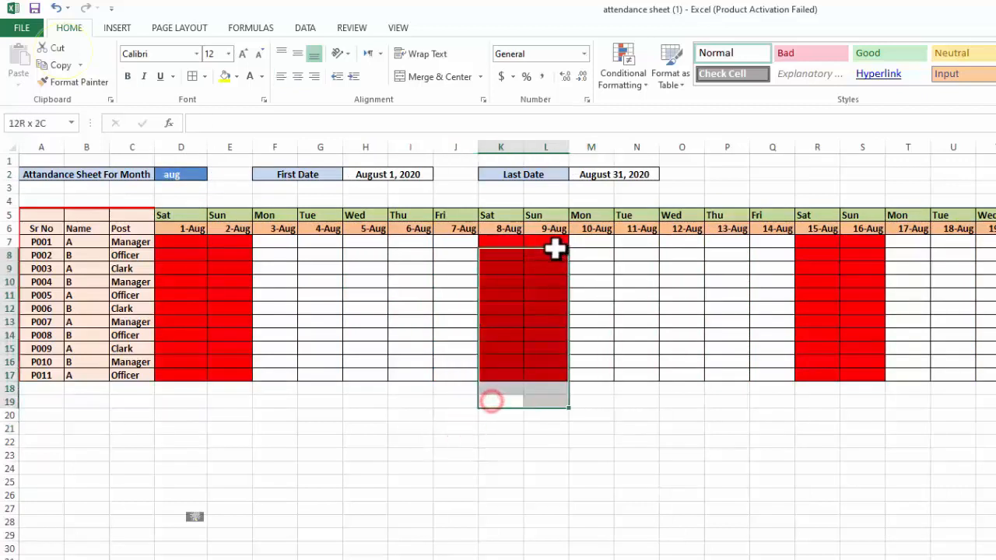
{"action": "left_click", "coordinate": [430, 402]}
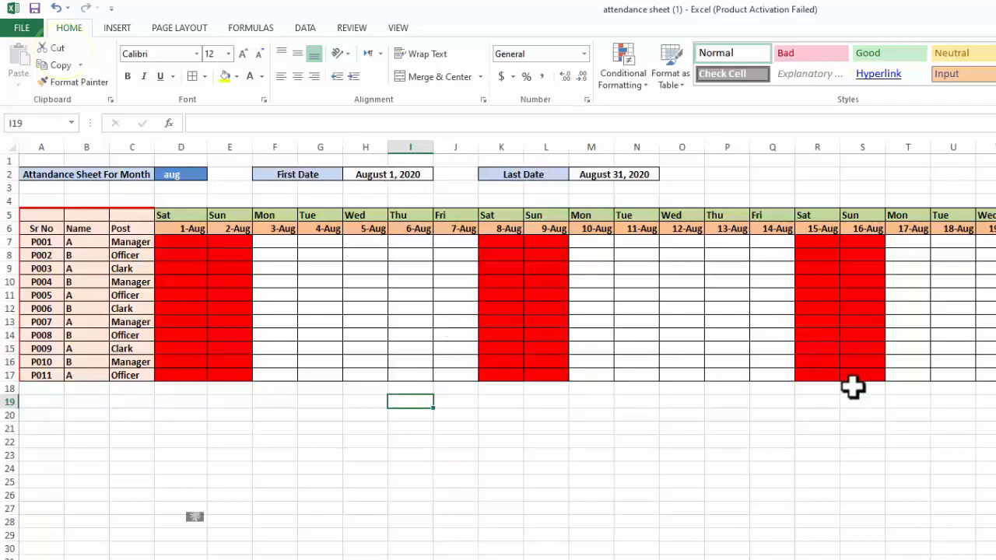
Mark employee P006 with P on 13-Aug and with a on 12-Aug and 11-Aug
{"action": "left_click", "coordinate": [714, 326]}
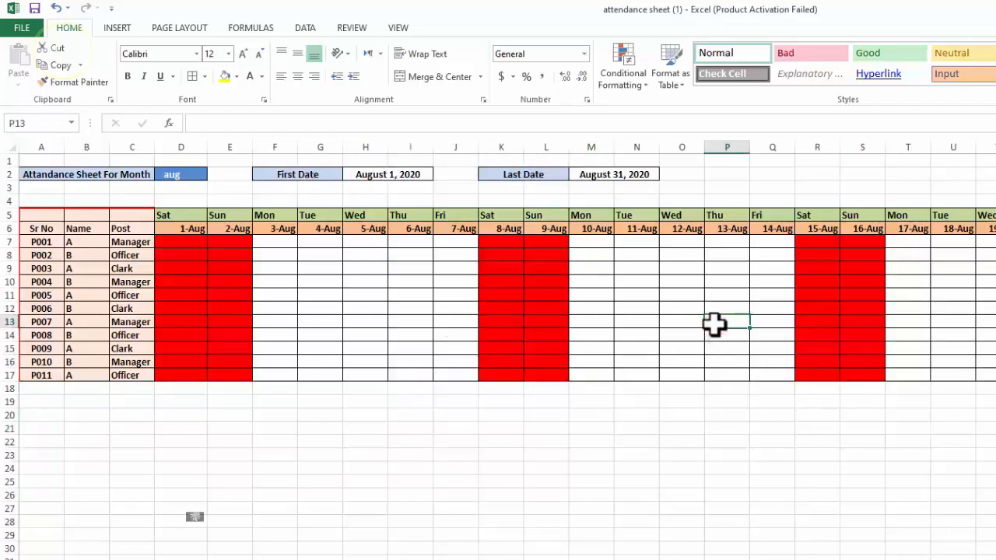
{"action": "key", "text": "Up"}
{"action": "type", "text": "P"}
{"action": "key", "text": "Left"}
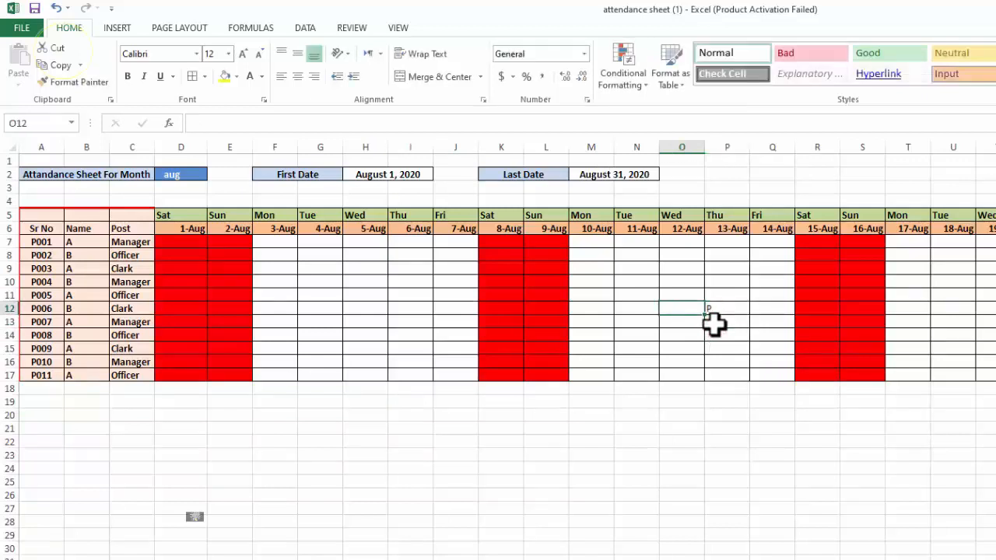
{"action": "type", "text": "a"}
{"action": "key", "text": "Left"}
{"action": "type", "text": "a"}
{"action": "key", "text": "Left"}
Enter a for P007 on 10-Aug and 11-Aug and for P008 on 11-Aug, plus p for P007 on 13-Aug
{"action": "key", "text": "Down"}
{"action": "type", "text": "a"}
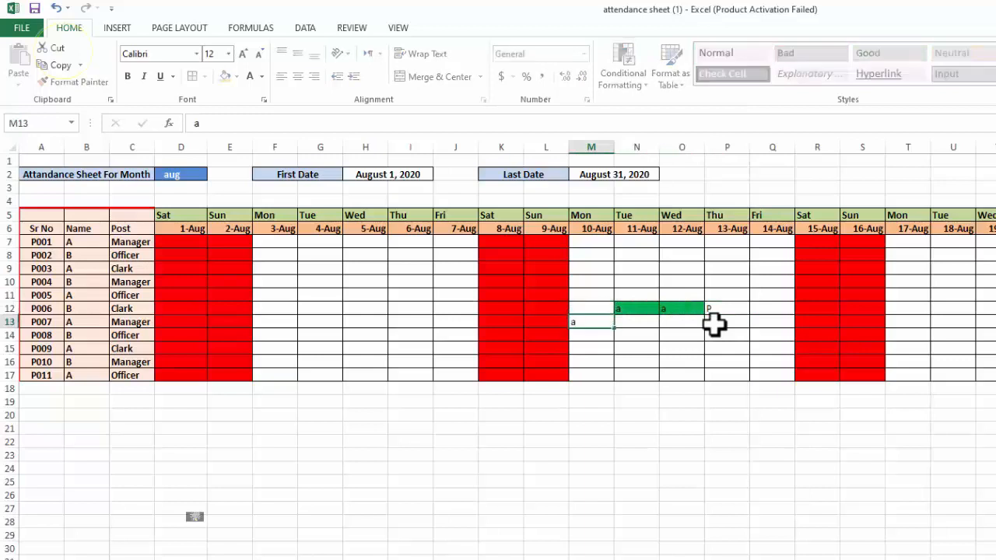
{"action": "key", "text": "Right"}
{"action": "type", "text": "a"}
{"action": "key", "text": "Down"}
{"action": "type", "text": "a"}
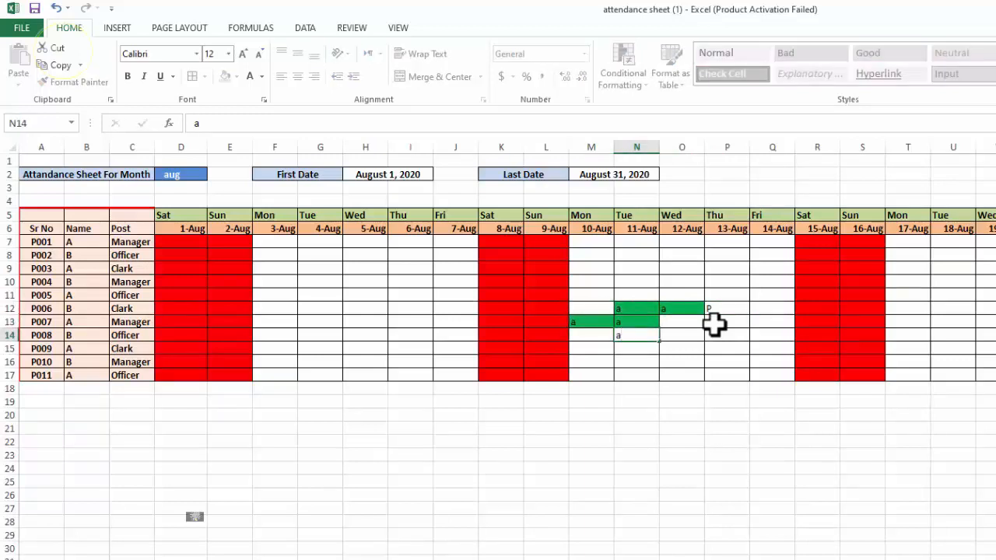
{"action": "key", "text": "Right"}
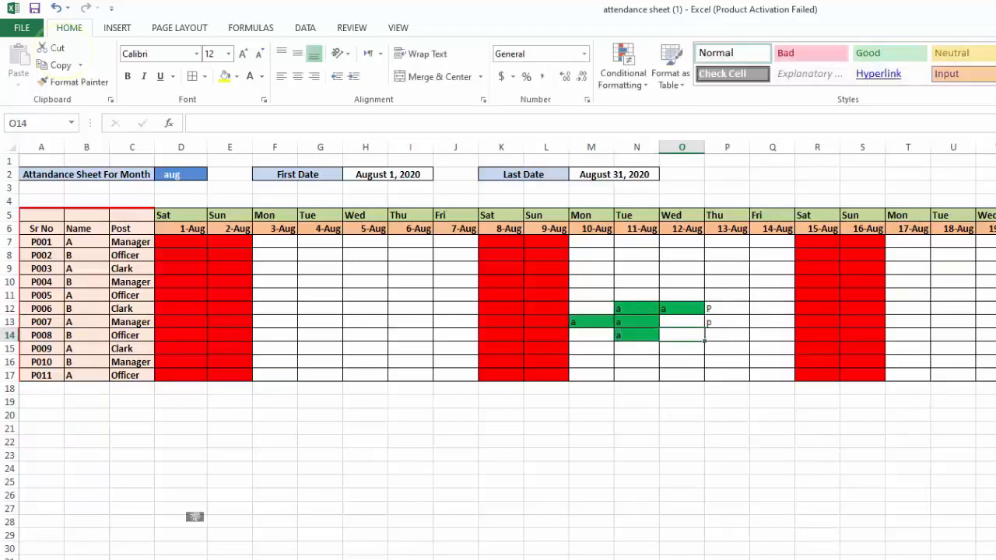
Examine the rest of the attendance sheet, from the remaining August dates to the leave, absence and salary columns
{"action": "scroll", "coordinate": [195, 517], "scroll_direction": "right", "scroll_amount": 5}
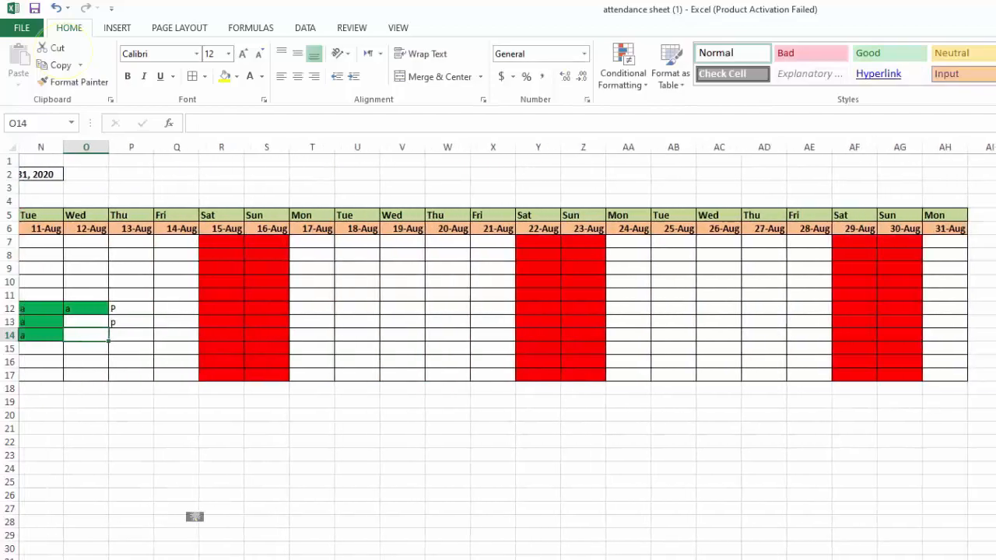
{"action": "scroll", "coordinate": [778, 218], "scroll_direction": "right", "scroll_amount": 3}
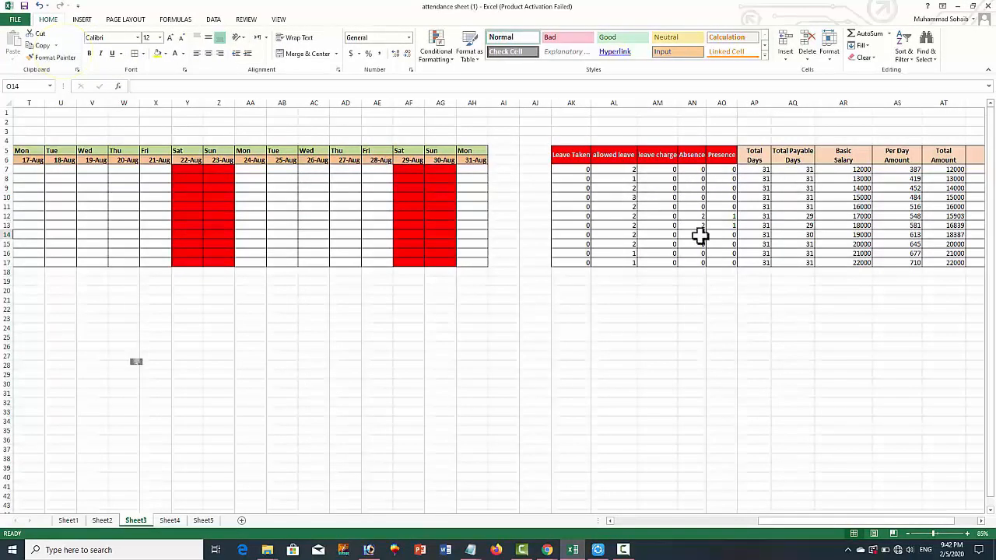
{"action": "left_click_drag", "start_coordinate": [877, 523], "coordinate": [622, 530]}
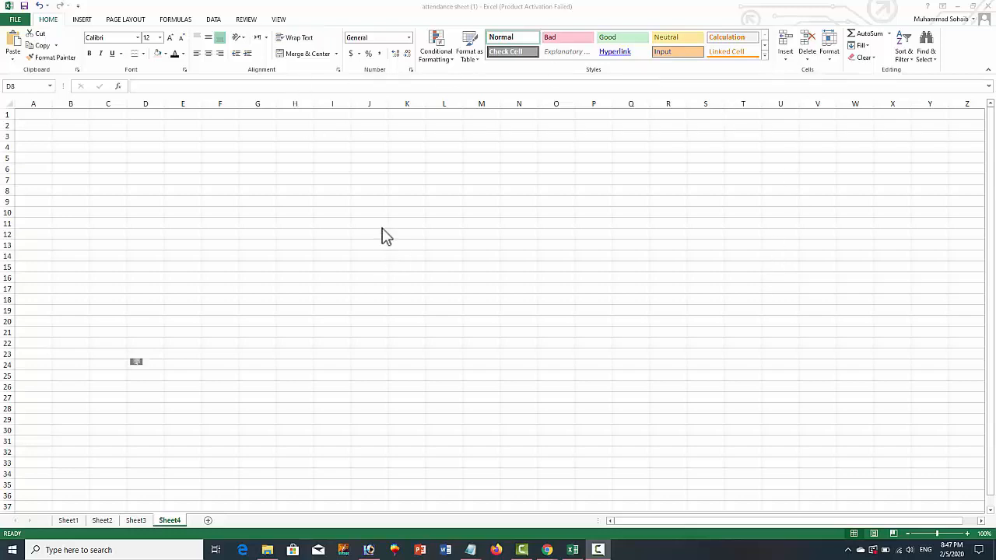
{"action": "left_click", "coordinate": [355, 213]}
{"action": "left_click", "coordinate": [309, 189]}
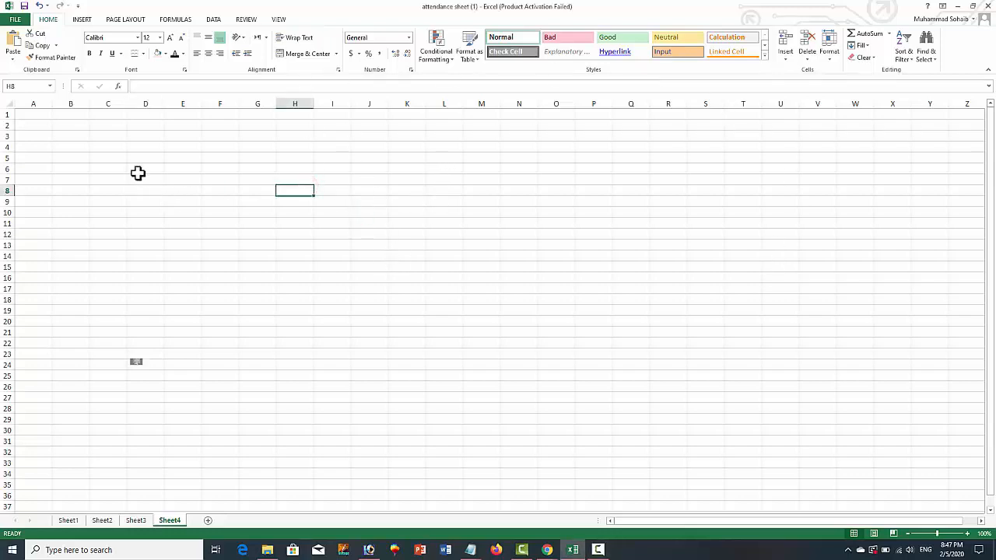
{"action": "left_click_drag", "start_coordinate": [84, 137], "coordinate": [485, 298]}
{"action": "left_click", "coordinate": [421, 363]}
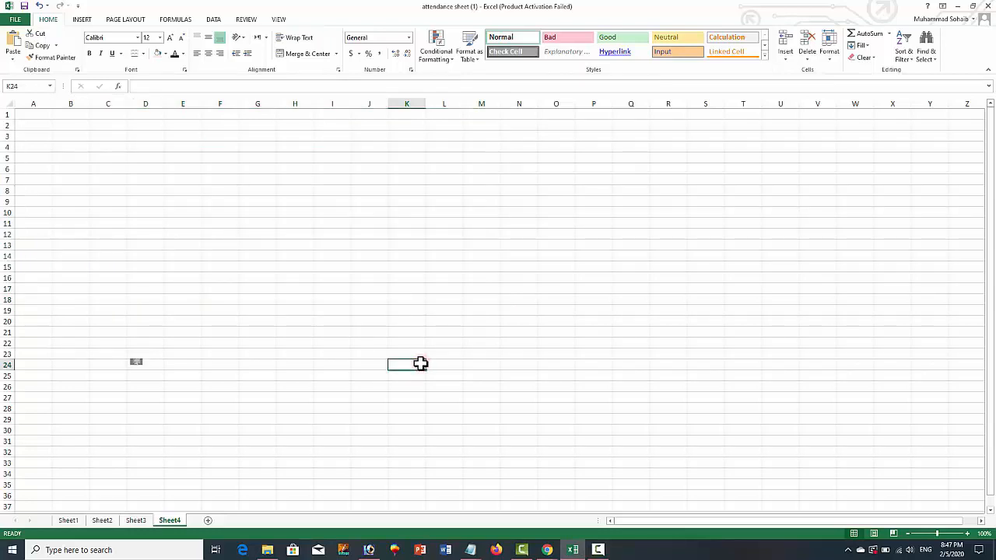
{"action": "left_click", "coordinate": [407, 299]}
{"action": "left_click_drag", "start_coordinate": [133, 206], "coordinate": [277, 230]}
{"action": "left_click", "coordinate": [114, 147]}
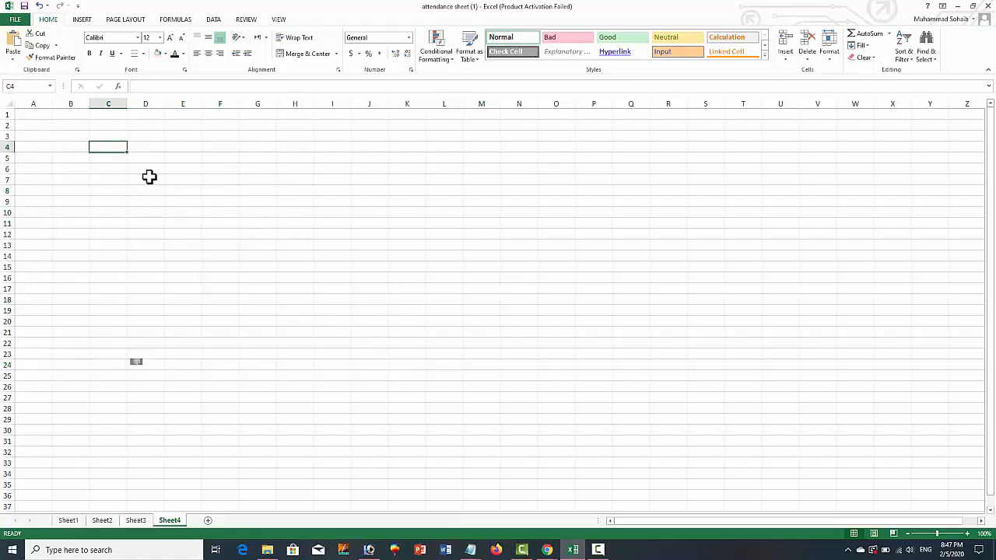
{"action": "left_click", "coordinate": [70, 146]}
{"action": "left_click", "coordinate": [70, 156]}
{"action": "left_click", "coordinate": [122, 203]}
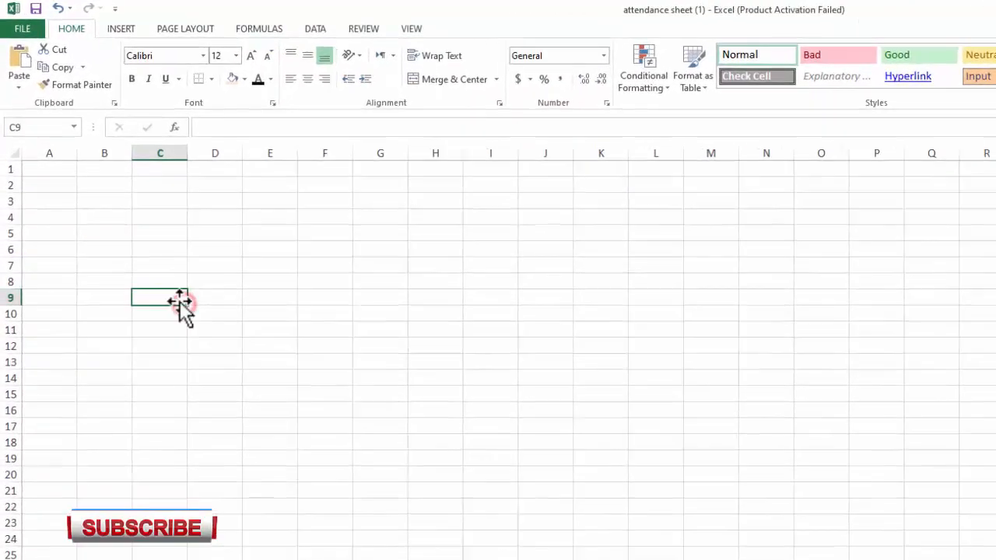
{"action": "left_click", "coordinate": [104, 216]}
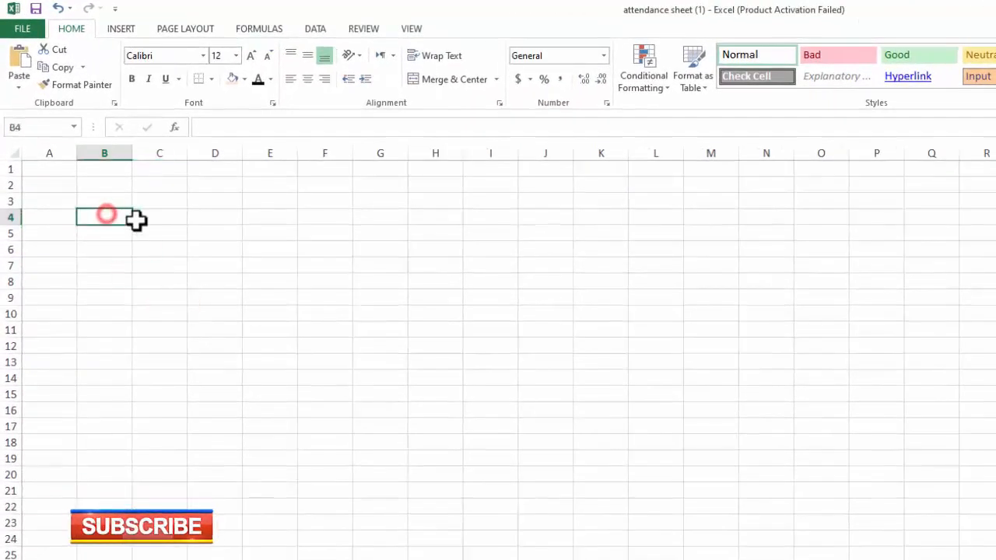
Enter the title "Attandance Sheet for Month" in cell B3 of Sheet4
{"action": "left_click", "coordinate": [105, 196]}
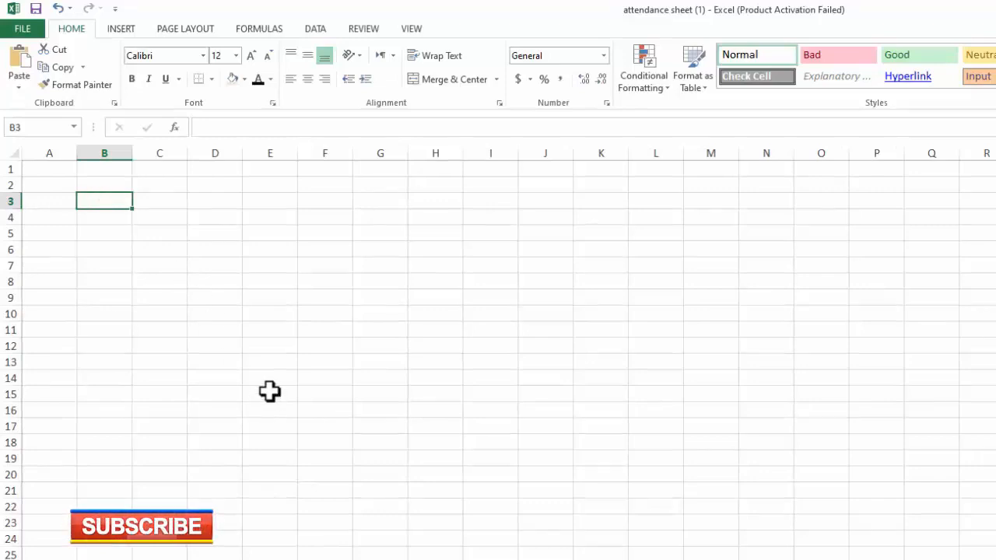
{"action": "type", "text": "Attandance Sheet for Month"}
{"action": "key", "text": "Tab"}
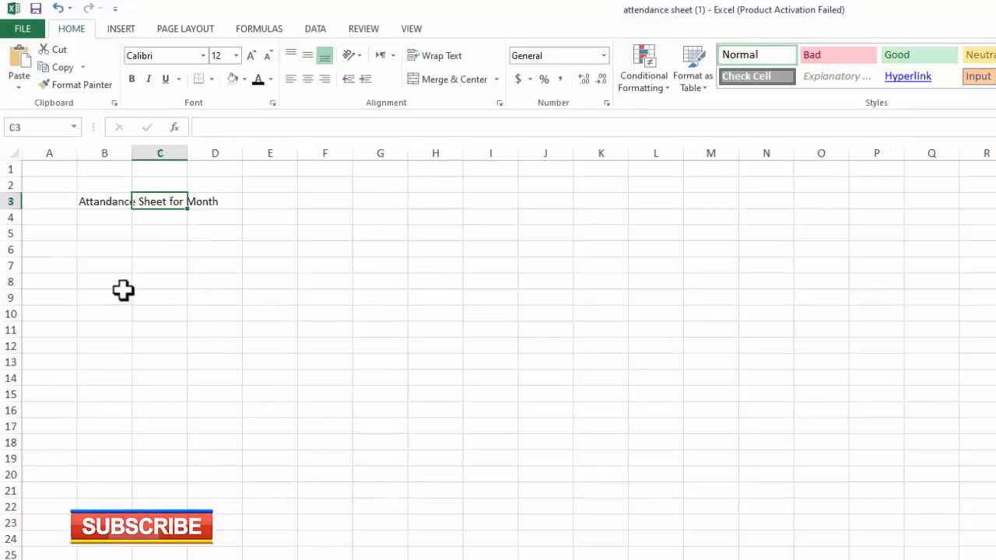
Merge and center the title across cells B3 to D3
{"action": "left_click_drag", "start_coordinate": [93, 200], "coordinate": [213, 202]}
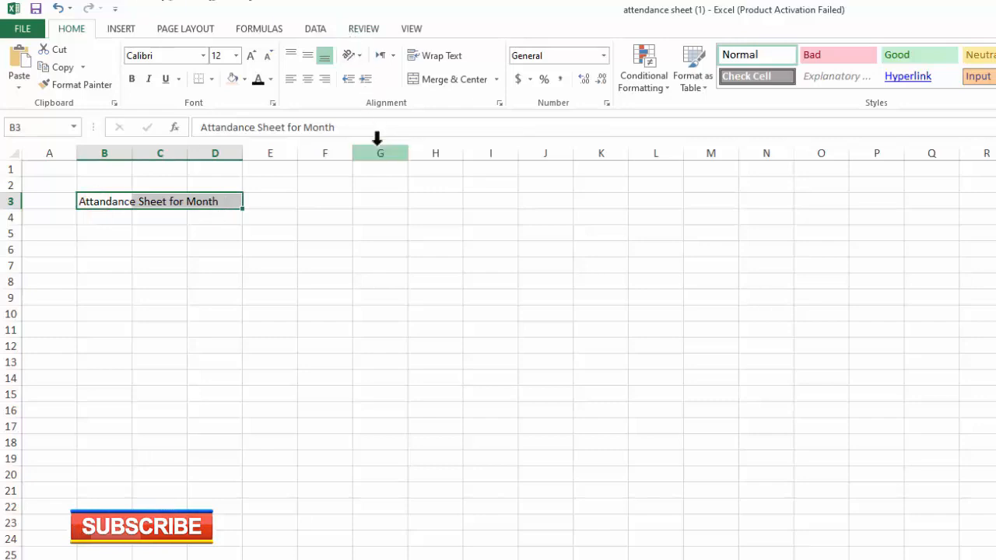
{"action": "left_click", "coordinate": [160, 247]}
{"action": "left_click", "coordinate": [107, 202]}
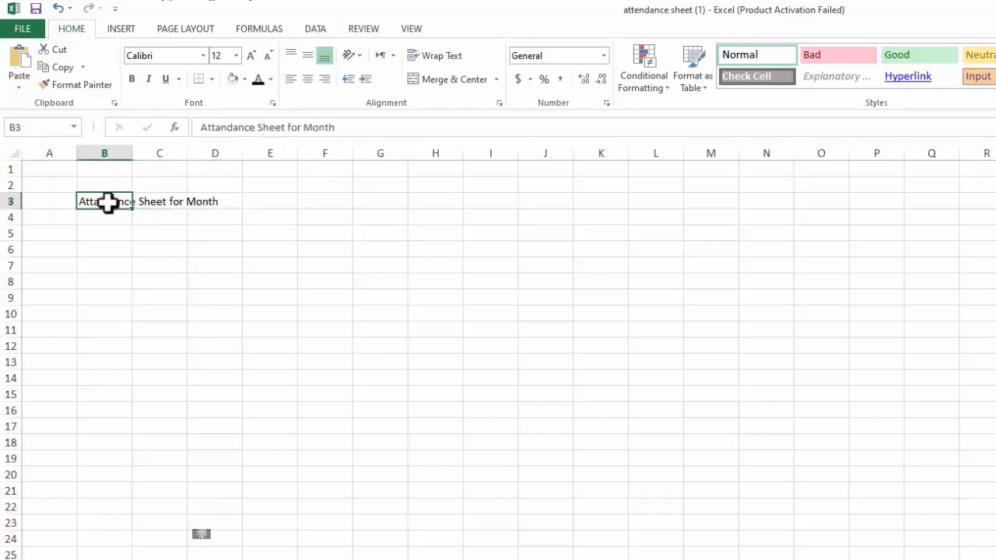
{"action": "left_click_drag", "start_coordinate": [108, 202], "coordinate": [216, 202]}
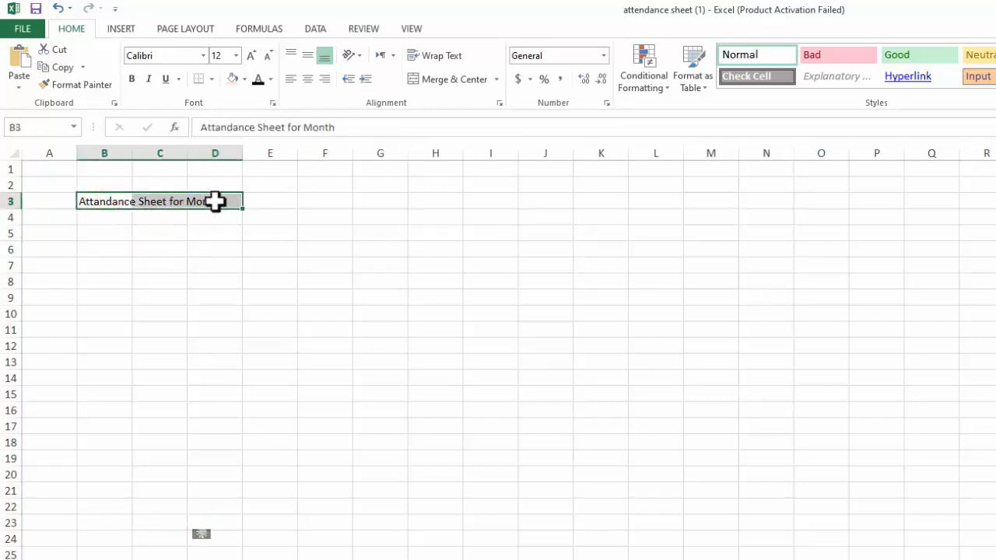
{"action": "left_click", "coordinate": [438, 80]}
{"action": "left_click", "coordinate": [276, 256]}
Fill the merged title cell with dark olive green and add borders to it
{"action": "left_click", "coordinate": [138, 204]}
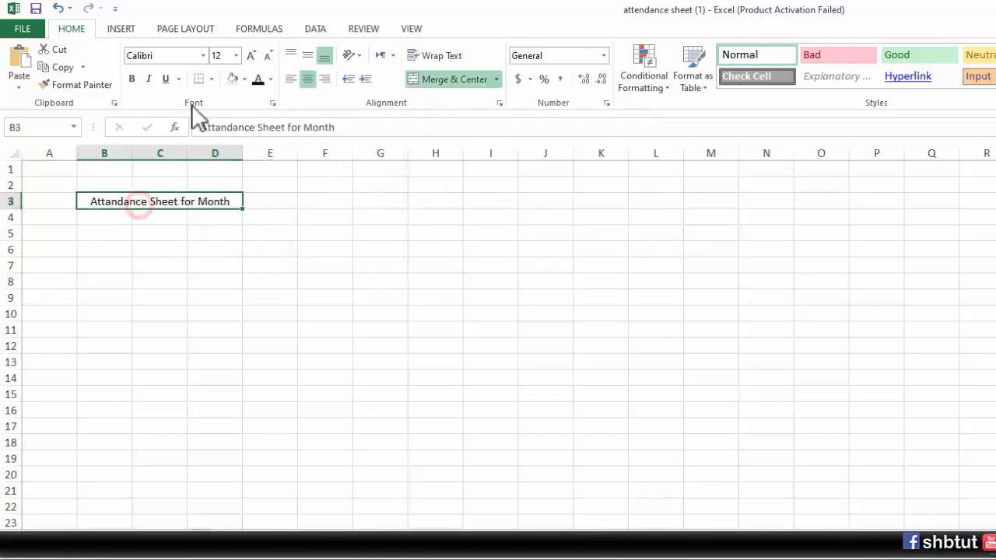
{"action": "left_click", "coordinate": [245, 78]}
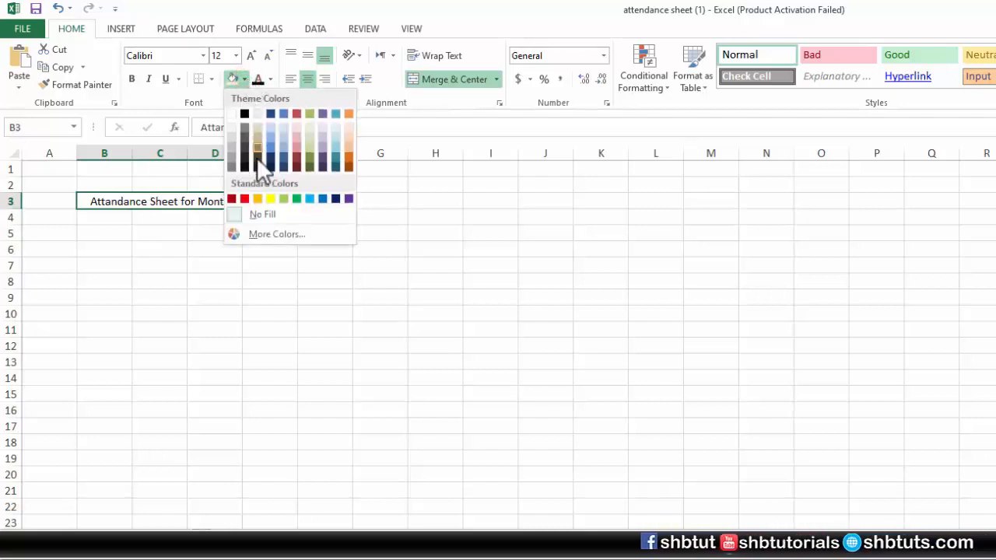
{"action": "left_click", "coordinate": [312, 157]}
{"action": "left_click", "coordinate": [211, 78]}
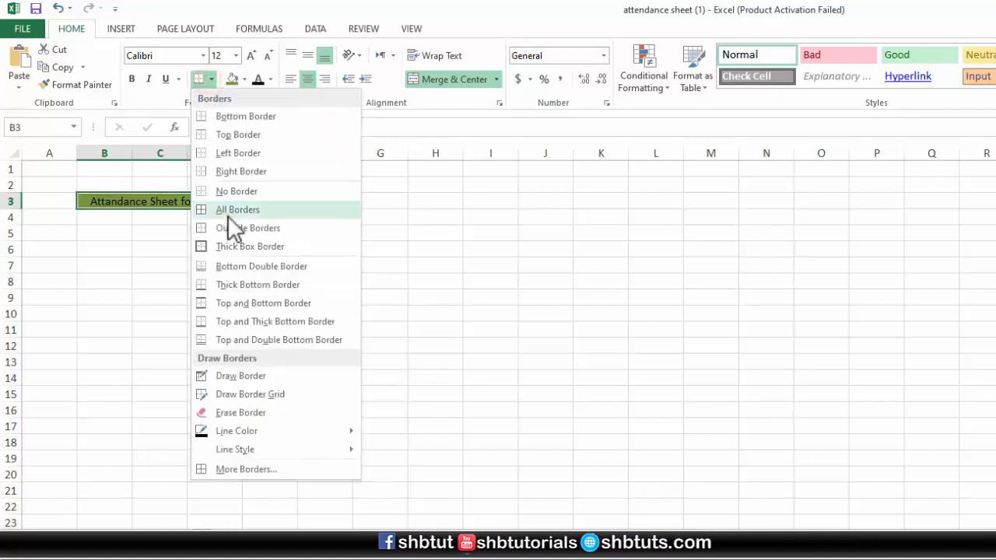
{"action": "left_click", "coordinate": [231, 223]}
{"action": "left_click", "coordinate": [93, 251]}
Make the title text in the merged cell B3 white and bold
{"action": "left_click_drag", "start_coordinate": [285, 200], "coordinate": [178, 201]}
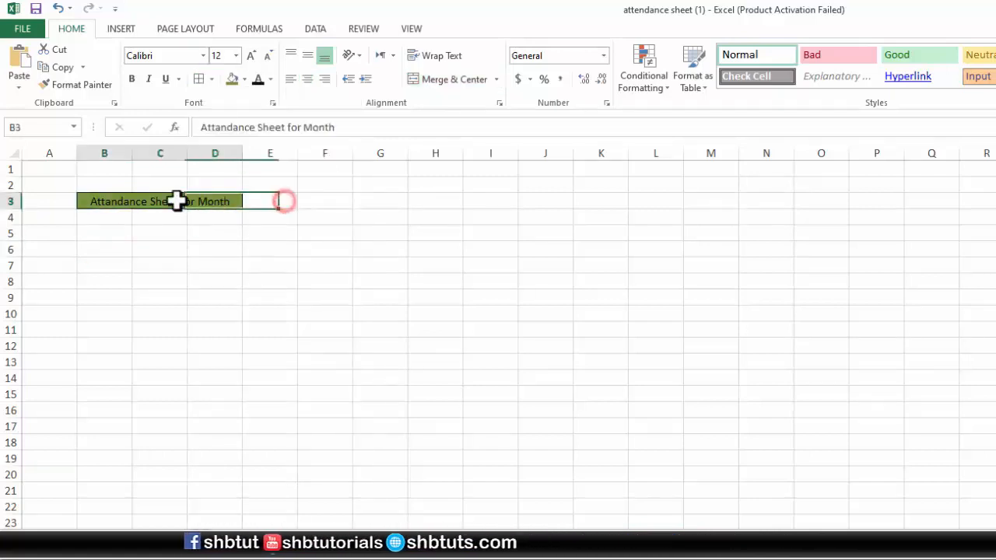
{"action": "left_click", "coordinate": [270, 78]}
{"action": "left_click", "coordinate": [257, 131]}
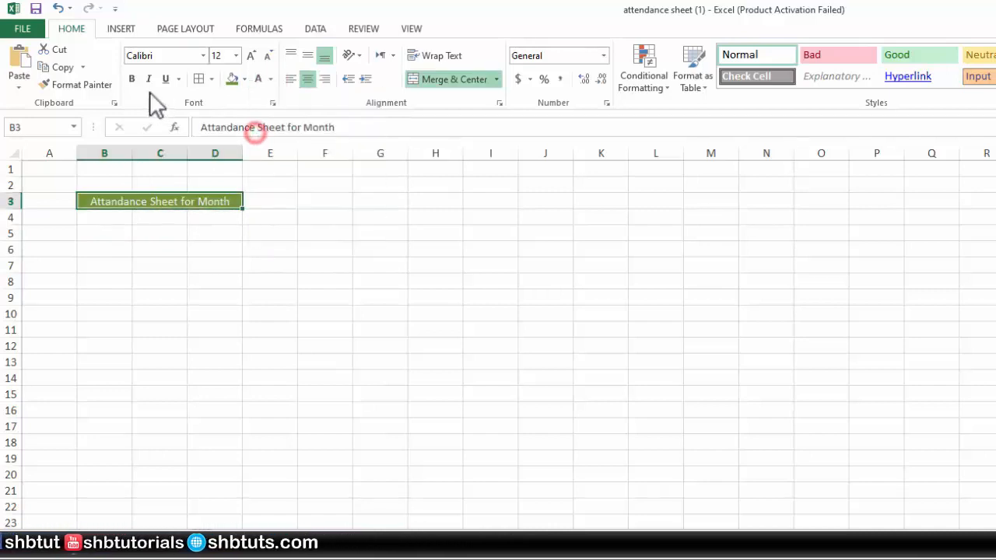
{"action": "left_click", "coordinate": [131, 79]}
{"action": "left_click", "coordinate": [326, 343]}
{"action": "left_click", "coordinate": [264, 201]}
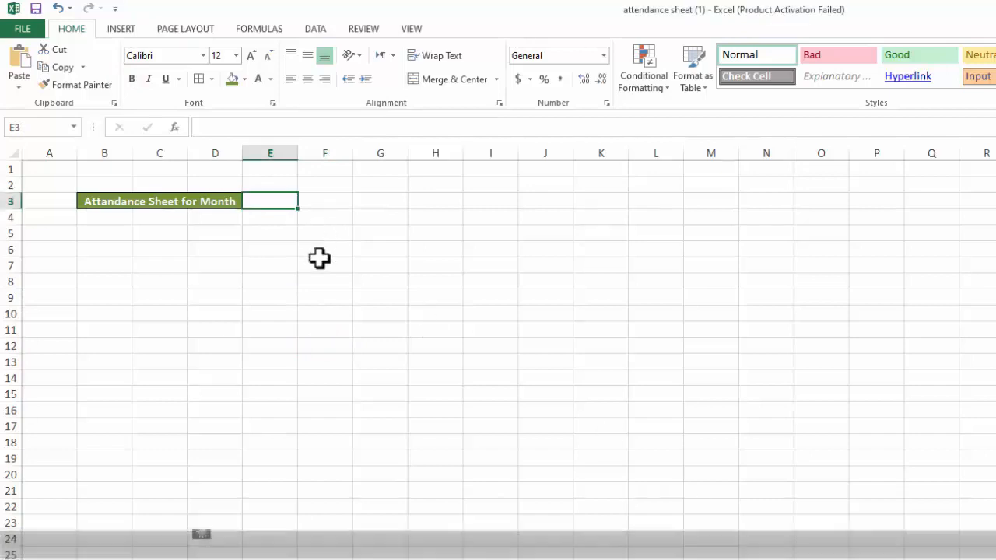
{"action": "left_click", "coordinate": [276, 243]}
{"action": "left_click", "coordinate": [278, 200]}
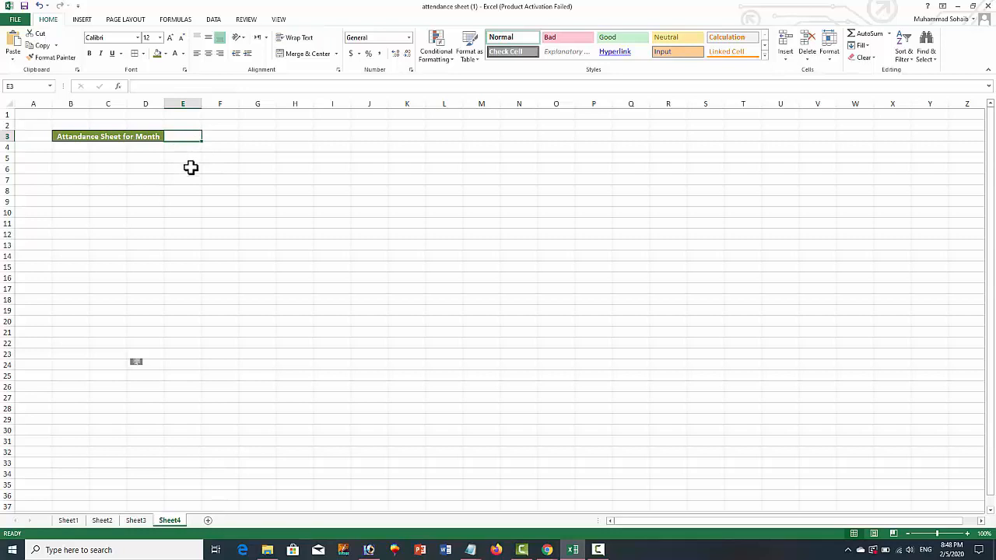
Add a new worksheet after Sheet4 and enter Jan in its cell B4
{"action": "left_click", "coordinate": [208, 521]}
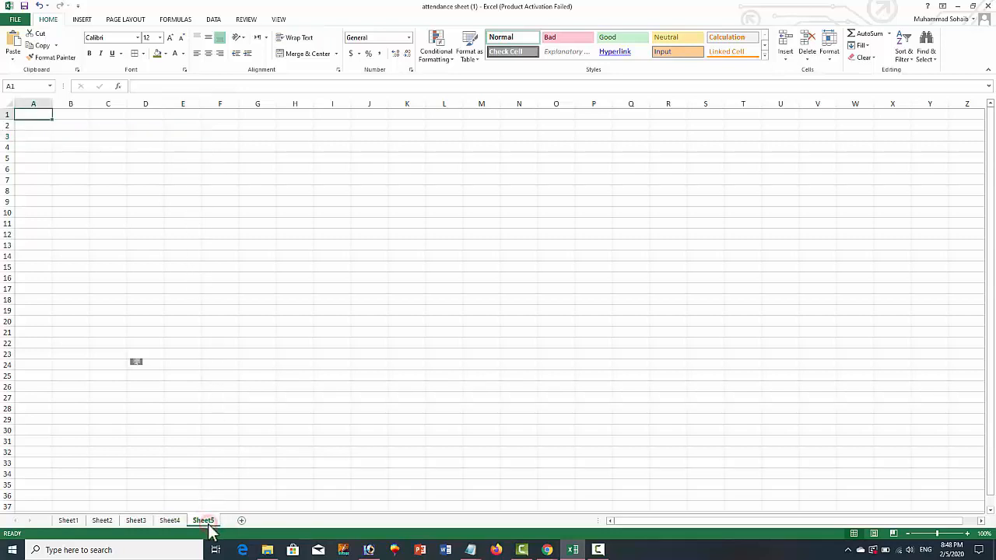
{"action": "left_click", "coordinate": [72, 147]}
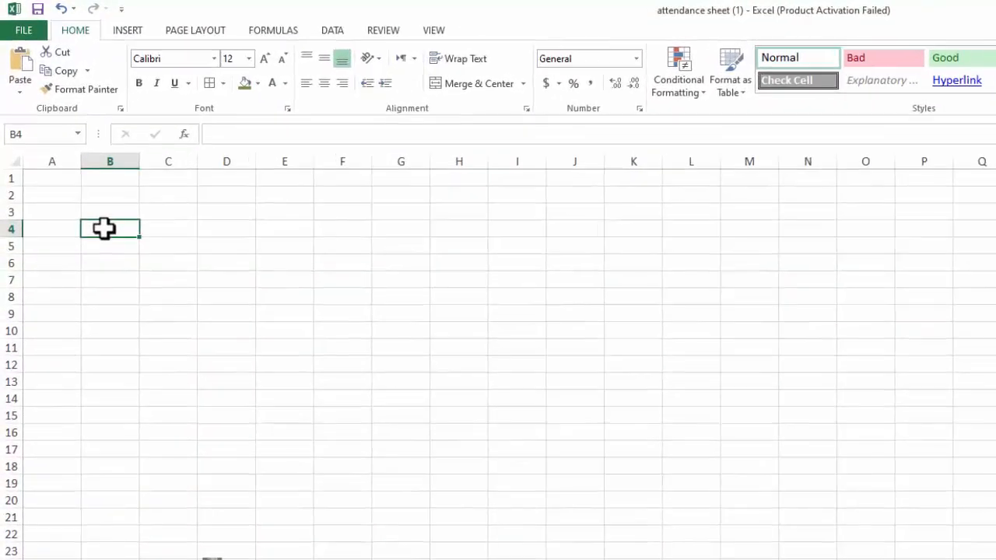
{"action": "type", "text": "Jan"}
{"action": "key", "text": "Return"}
Autofill the month names down column B, starting from Jan in cell B4
{"action": "left_click", "coordinate": [104, 229]}
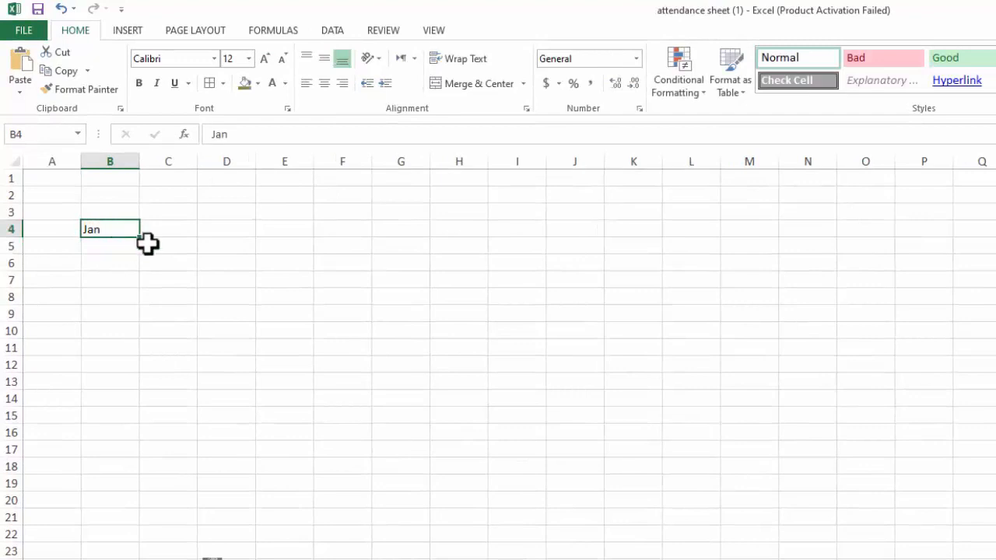
{"action": "left_click_drag", "start_coordinate": [140, 238], "coordinate": [143, 428]}
{"action": "left_click", "coordinate": [197, 381]}
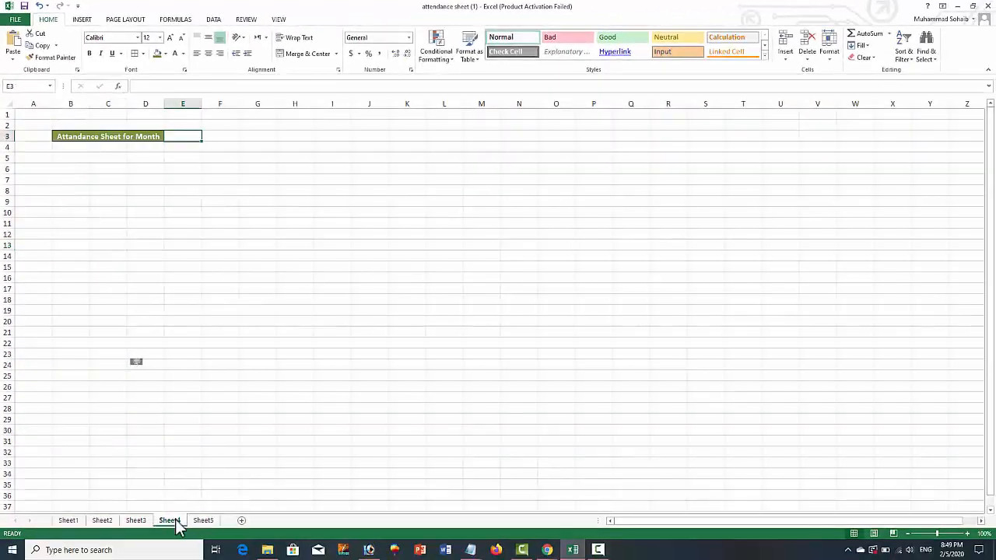
Open data validation for cell E3 on Sheet4 and set it to allow a List
{"action": "left_click", "coordinate": [213, 280]}
{"action": "left_click", "coordinate": [176, 143]}
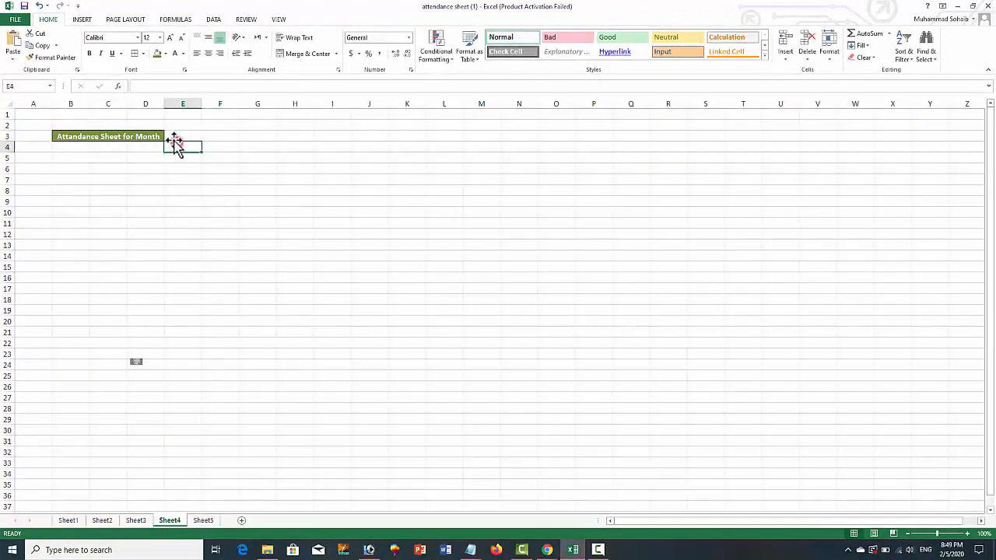
{"action": "left_click", "coordinate": [185, 137]}
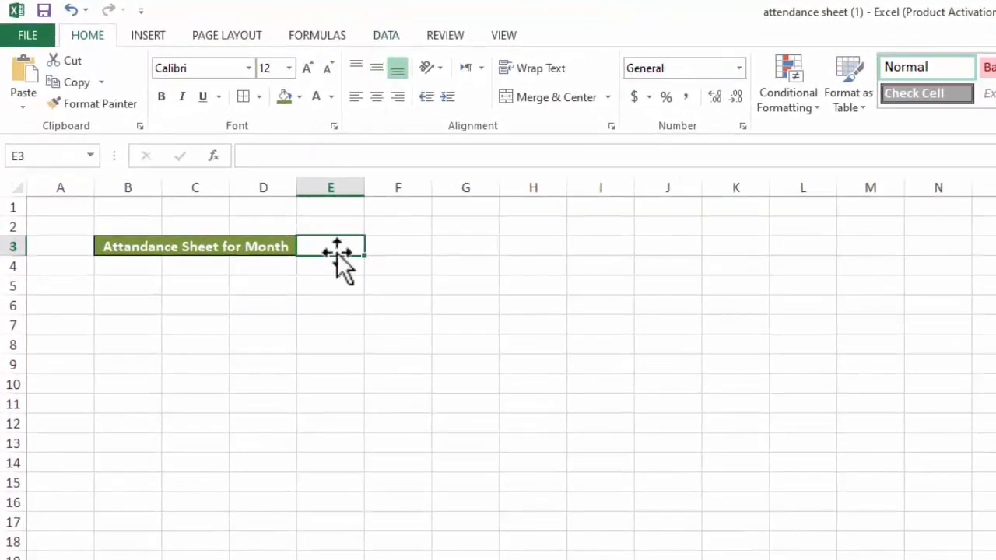
{"action": "left_click", "coordinate": [383, 36]}
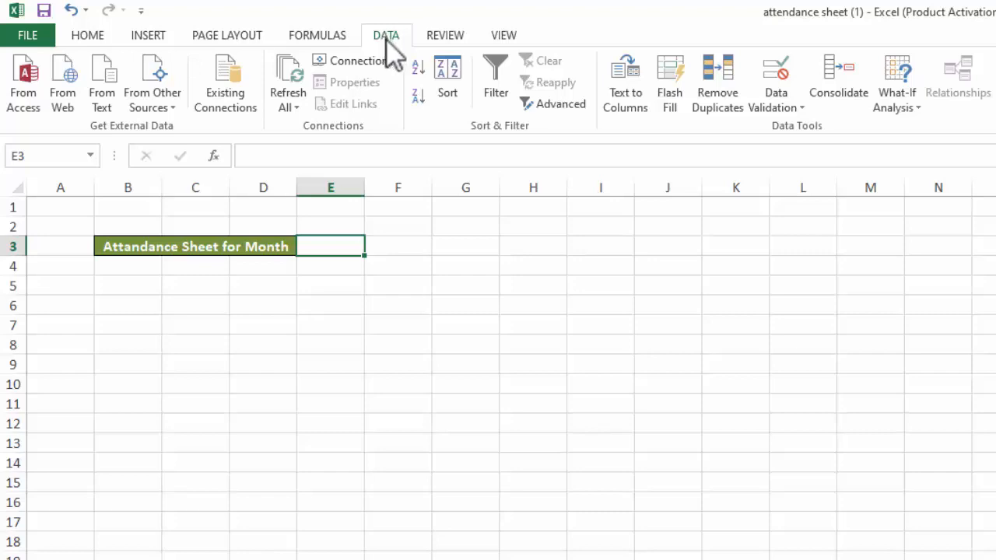
{"action": "left_click", "coordinate": [784, 109]}
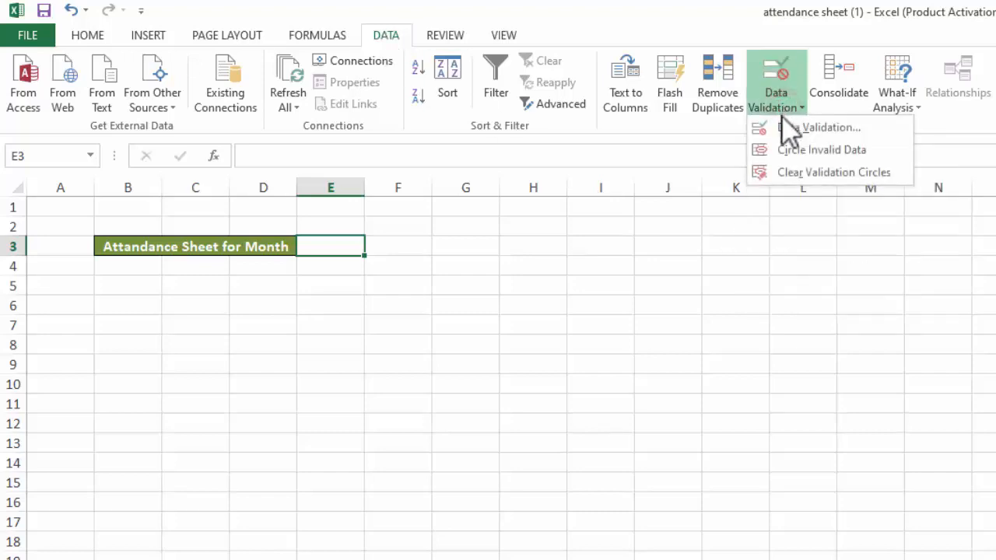
{"action": "left_click", "coordinate": [821, 129]}
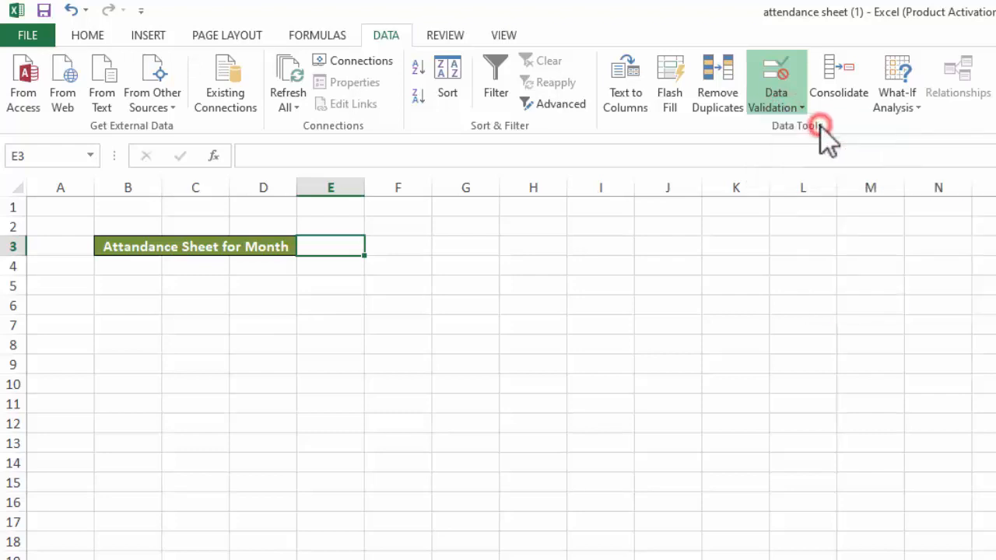
{"action": "left_click_drag", "start_coordinate": [293, 115], "coordinate": [680, 166]}
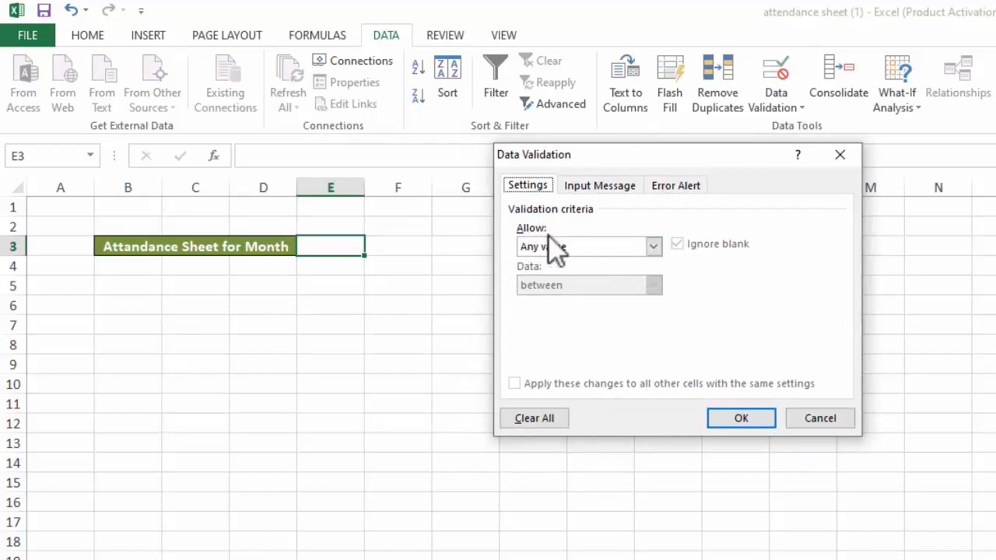
{"action": "left_click", "coordinate": [653, 247]}
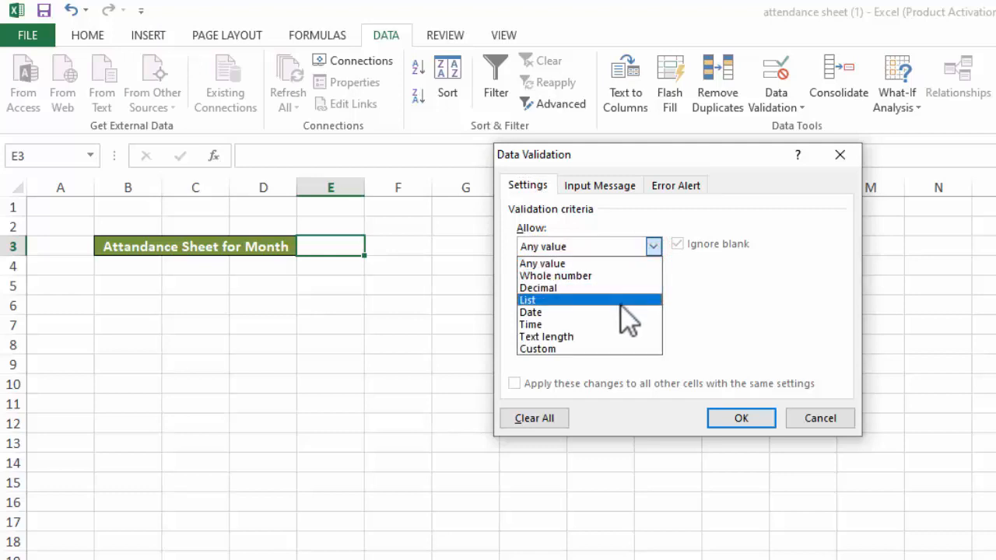
{"action": "left_click", "coordinate": [560, 301]}
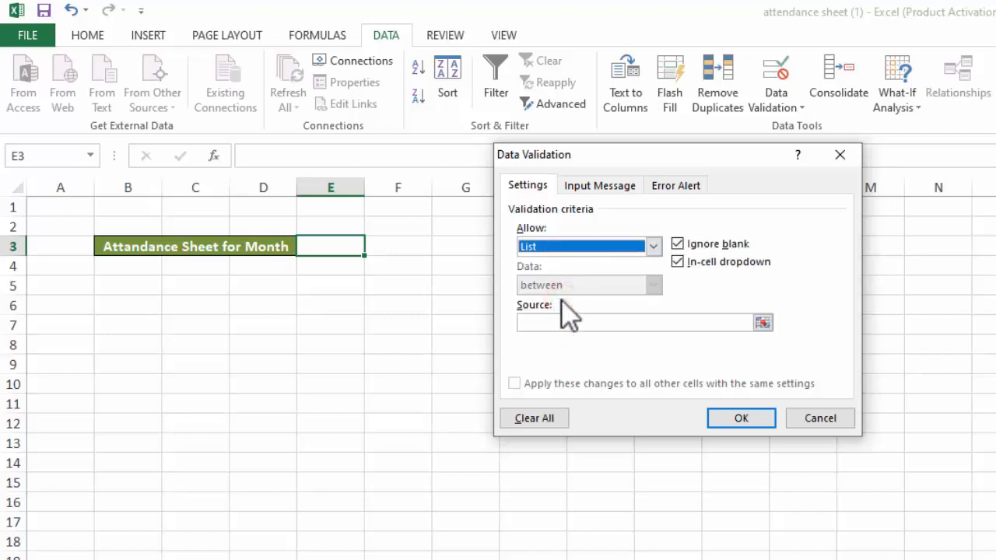
Set the validation list source to the months in Sheet5 B4:B15 and apply it
{"action": "left_click", "coordinate": [561, 321]}
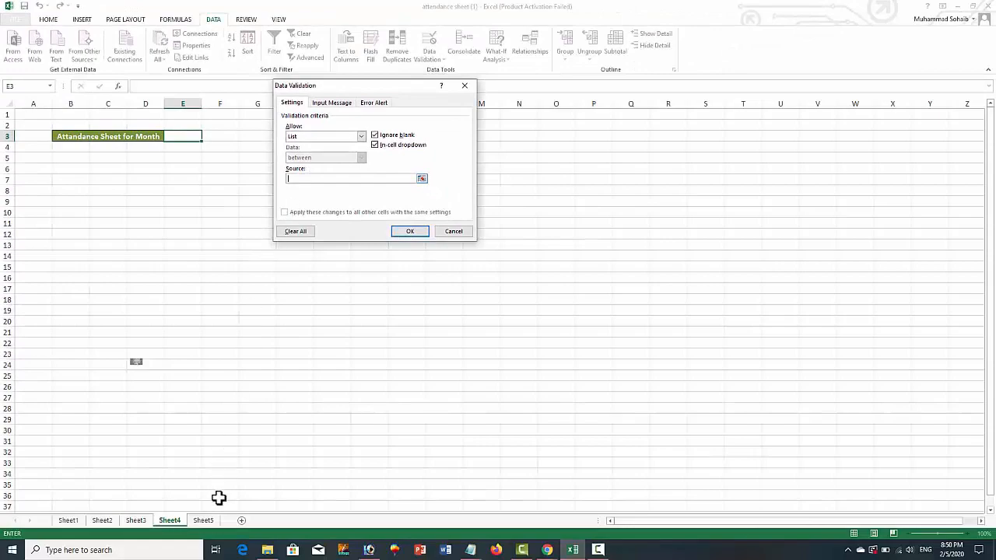
{"action": "left_click", "coordinate": [203, 521]}
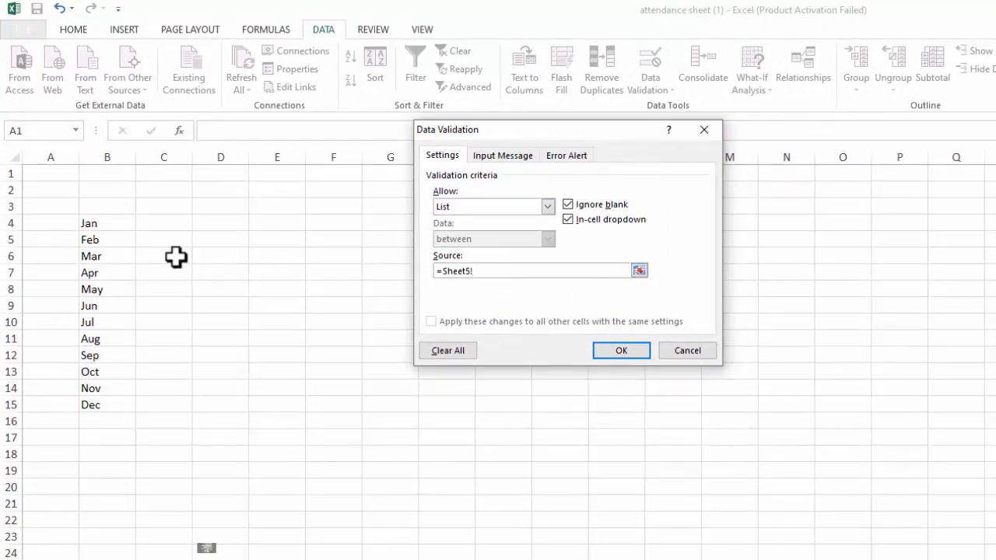
{"action": "left_click_drag", "start_coordinate": [109, 225], "coordinate": [111, 405]}
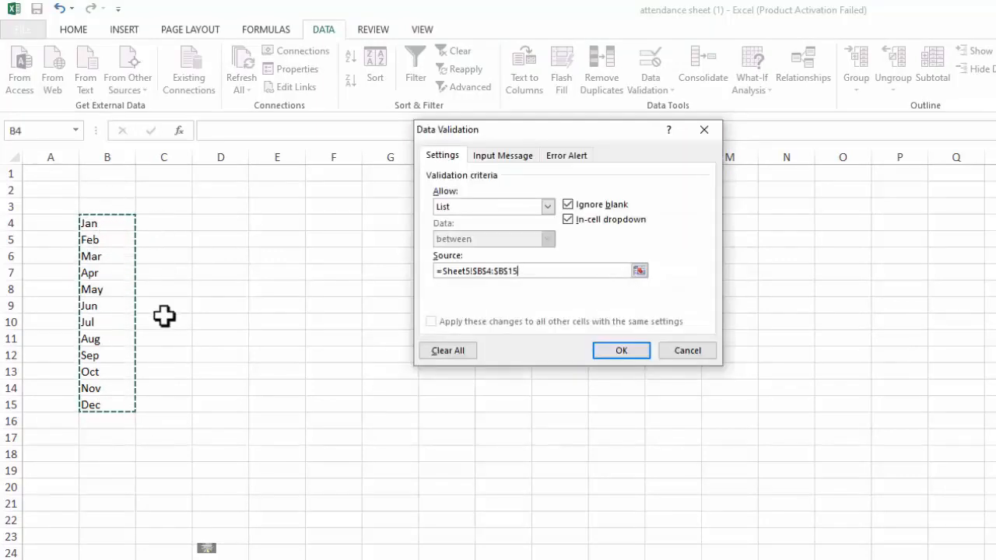
{"action": "left_click", "coordinate": [620, 350]}
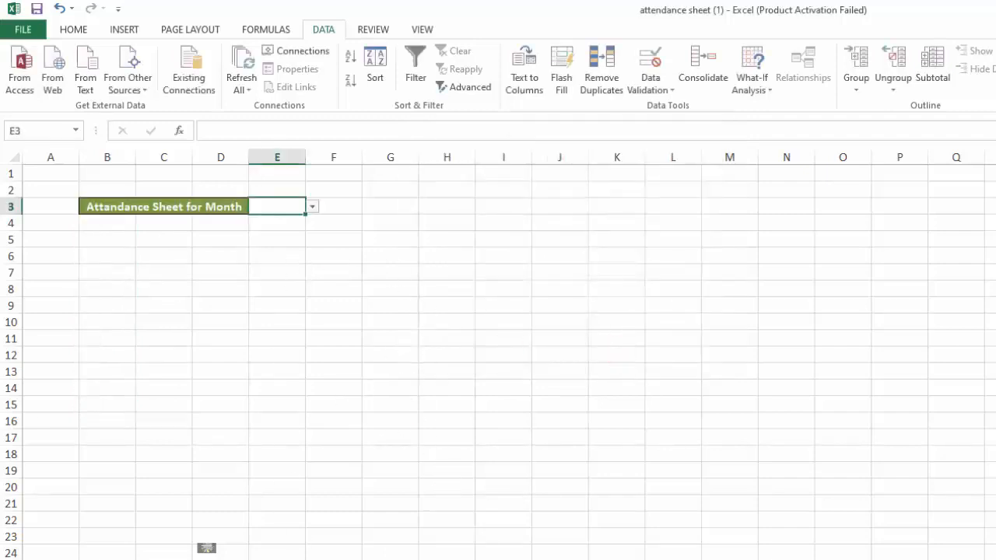
Test the month dropdown in E3 by choosing several different months, ending with May
{"action": "left_click", "coordinate": [309, 207]}
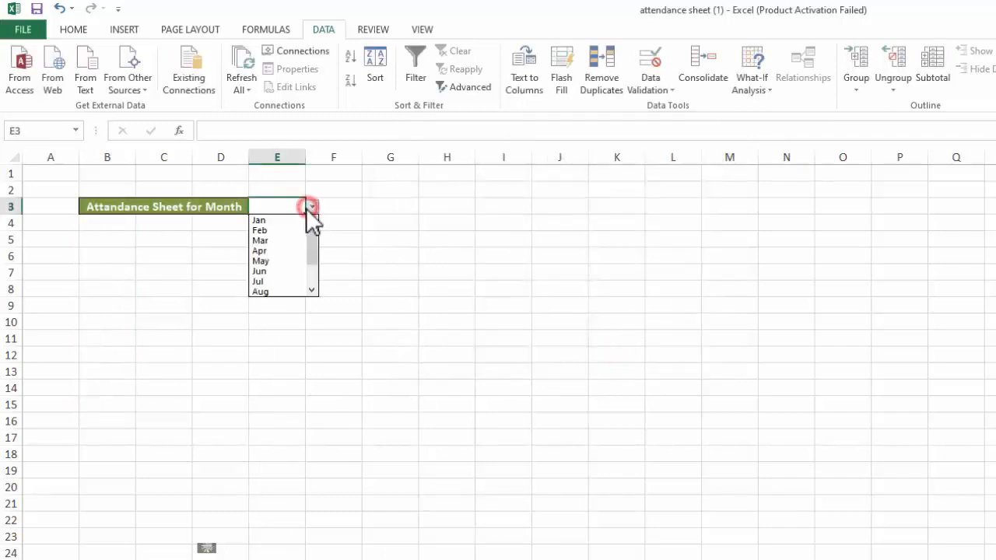
{"action": "left_click", "coordinate": [298, 249]}
{"action": "left_click", "coordinate": [313, 208]}
{"action": "left_click", "coordinate": [289, 270]}
{"action": "left_click", "coordinate": [311, 206]}
{"action": "left_click_drag", "start_coordinate": [313, 269], "coordinate": [312, 251]}
{"action": "left_click", "coordinate": [277, 222]}
{"action": "left_click", "coordinate": [319, 204]}
{"action": "left_click", "coordinate": [290, 206]}
{"action": "left_click", "coordinate": [310, 209]}
{"action": "left_click", "coordinate": [296, 263]}
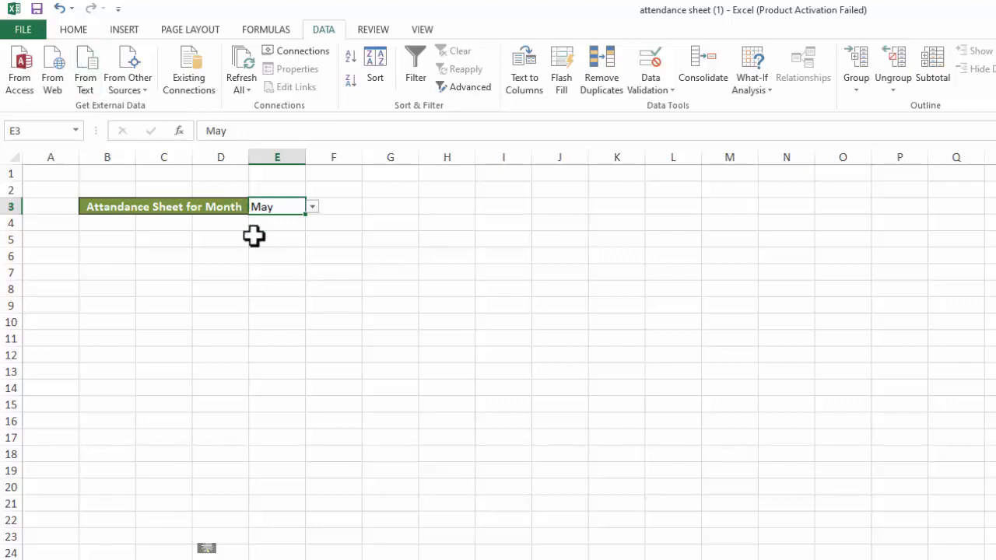
Fill the month selector cell E3 with yellow and add borders to it
{"action": "left_click", "coordinate": [264, 263]}
{"action": "left_click", "coordinate": [273, 207]}
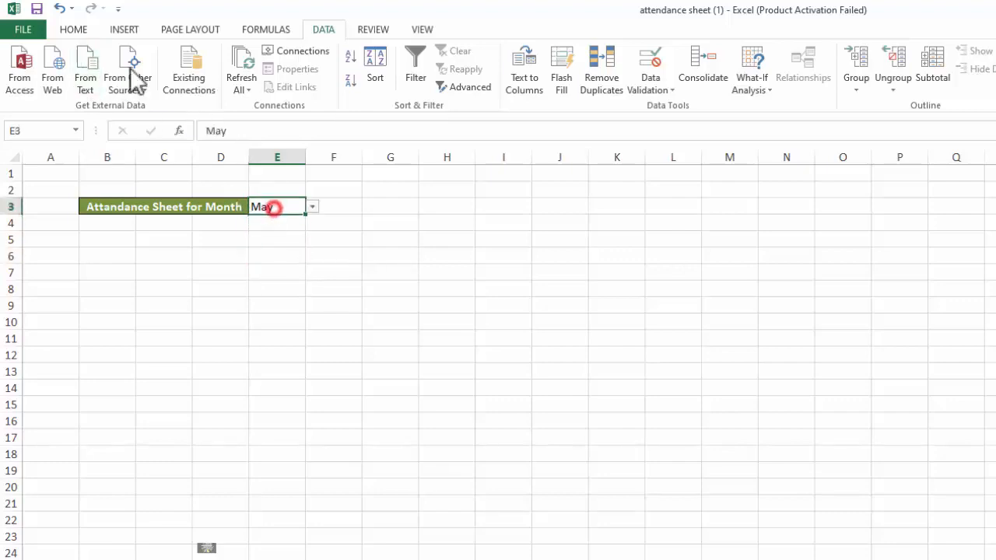
{"action": "left_click", "coordinate": [74, 32]}
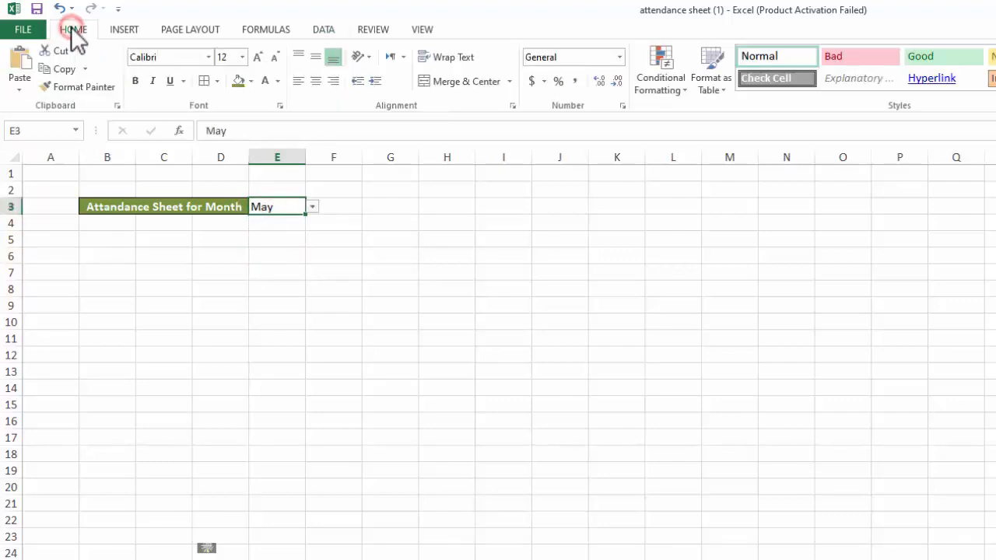
{"action": "left_click", "coordinate": [250, 81]}
{"action": "left_click", "coordinate": [275, 203]}
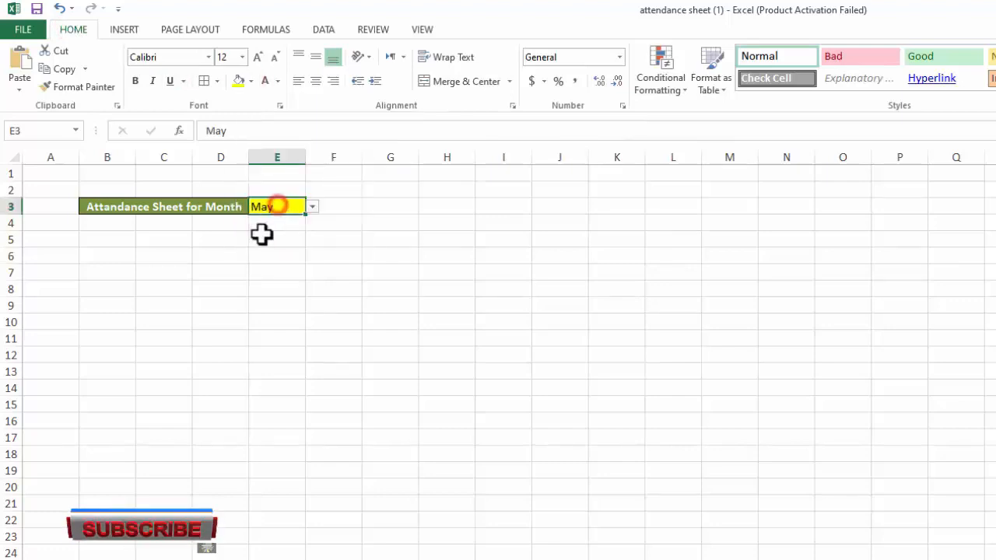
{"action": "left_click", "coordinate": [204, 81]}
{"action": "left_click", "coordinate": [272, 331]}
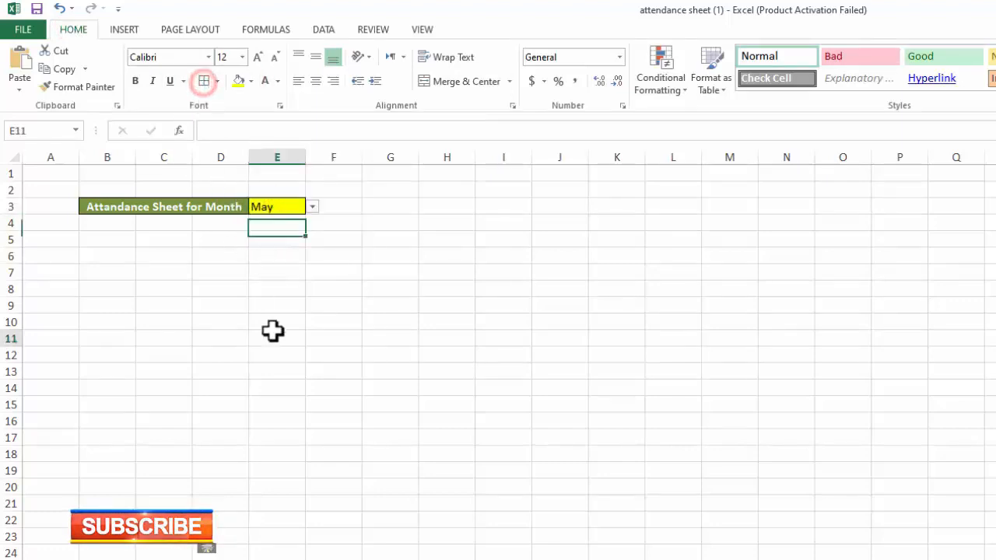
Try the formatted month selector in E3 with Sep, Oct and May
{"action": "left_click", "coordinate": [281, 206]}
{"action": "left_click", "coordinate": [311, 206]}
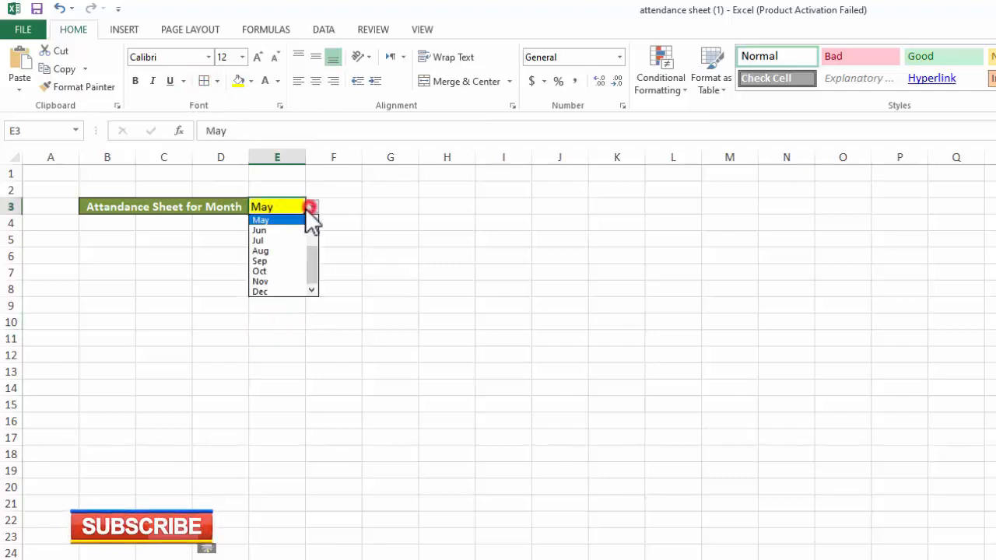
{"action": "left_click", "coordinate": [280, 258]}
{"action": "left_click", "coordinate": [311, 207]}
{"action": "left_click", "coordinate": [288, 270]}
{"action": "left_click", "coordinate": [360, 271]}
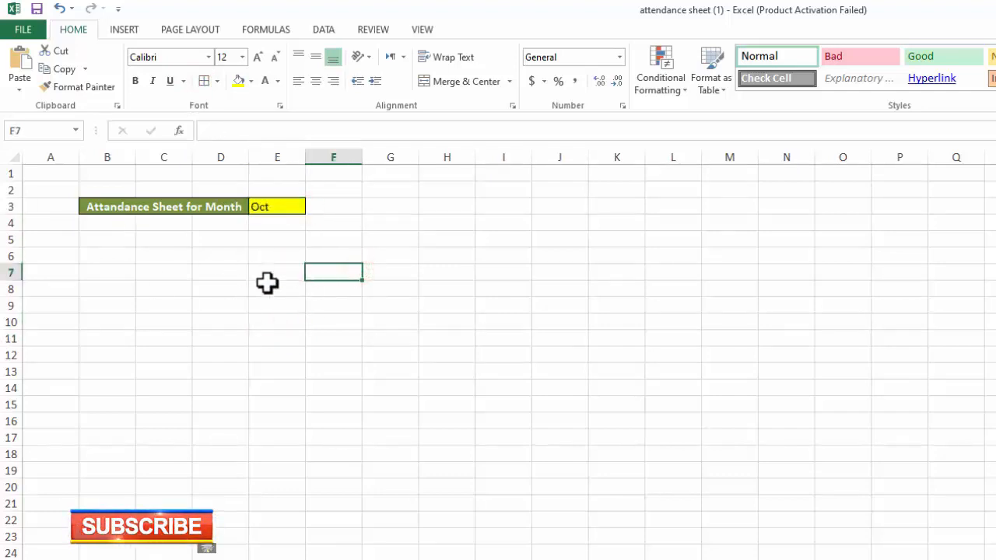
{"action": "left_click", "coordinate": [454, 206]}
{"action": "left_click", "coordinate": [519, 207]}
{"action": "left_click", "coordinate": [285, 207]}
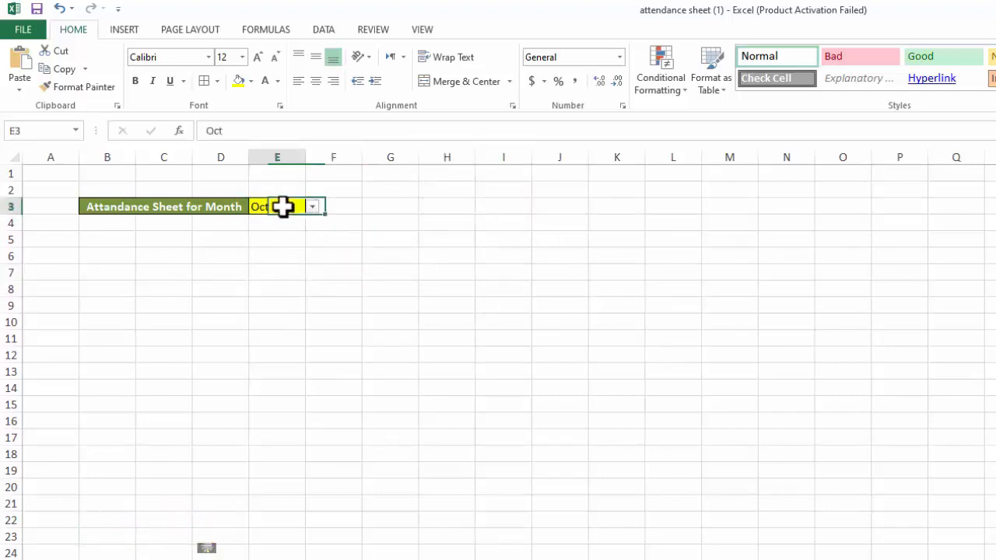
{"action": "left_click", "coordinate": [312, 207]}
{"action": "left_click", "coordinate": [298, 217]}
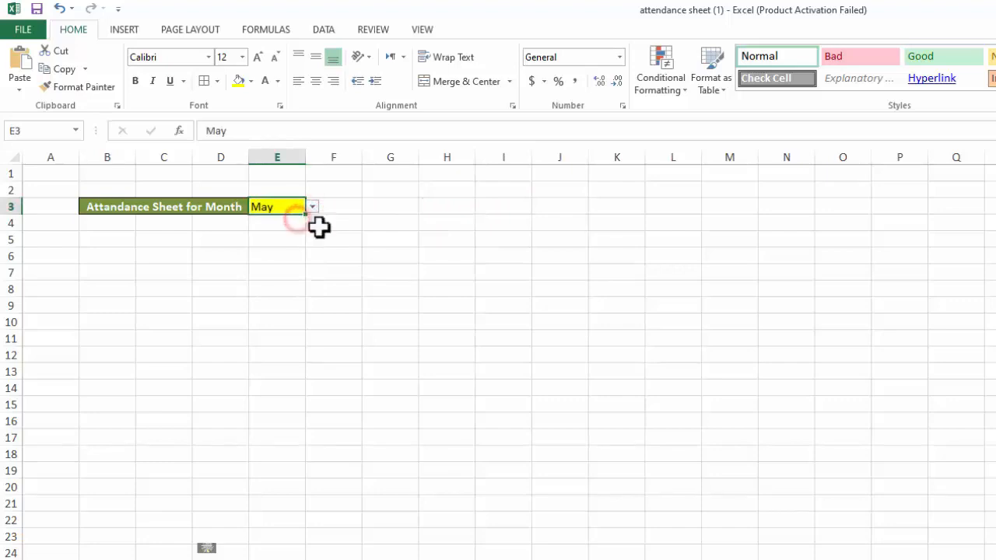
Set the month selector in E3 to Jan
{"action": "left_click", "coordinate": [312, 207]}
{"action": "left_click_drag", "start_coordinate": [310, 265], "coordinate": [312, 225]}
{"action": "left_click", "coordinate": [260, 221]}
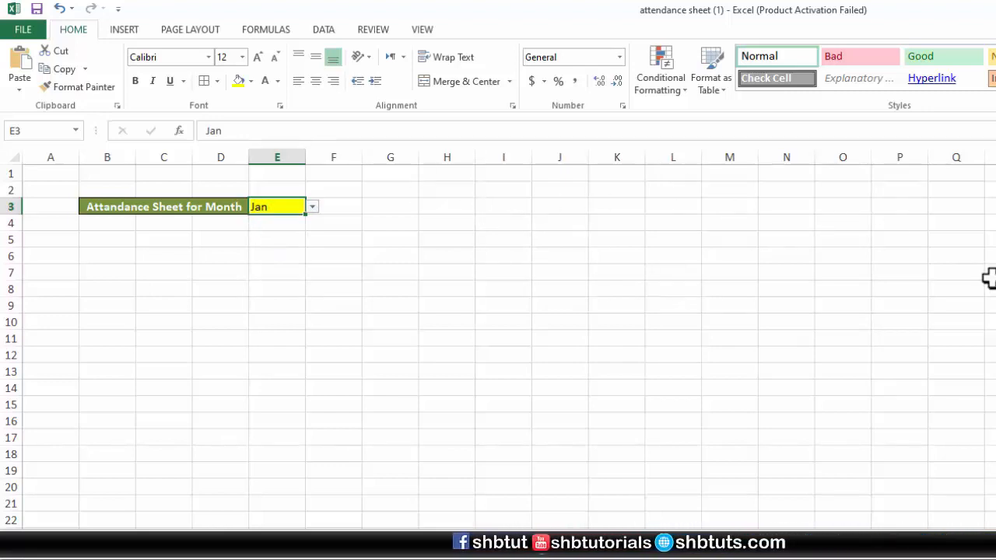
Enter the label First Date in cell H3
{"action": "left_click", "coordinate": [434, 205]}
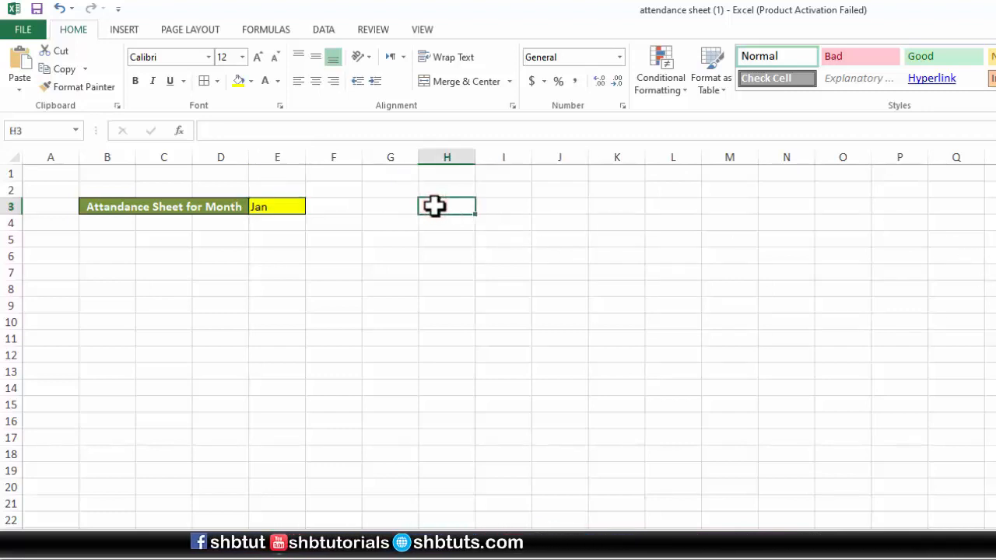
{"action": "type", "text": "Firs"}
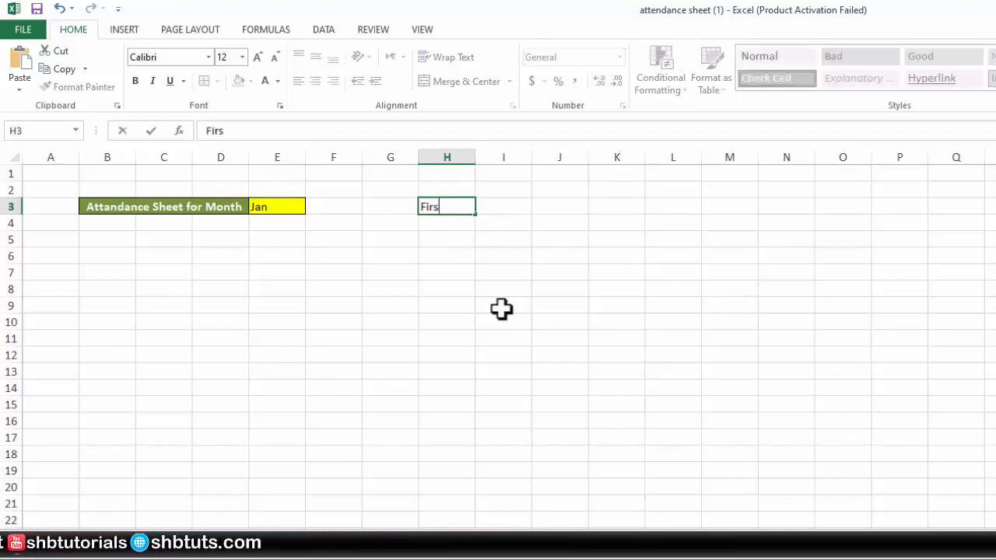
{"action": "type", "text": "t "}
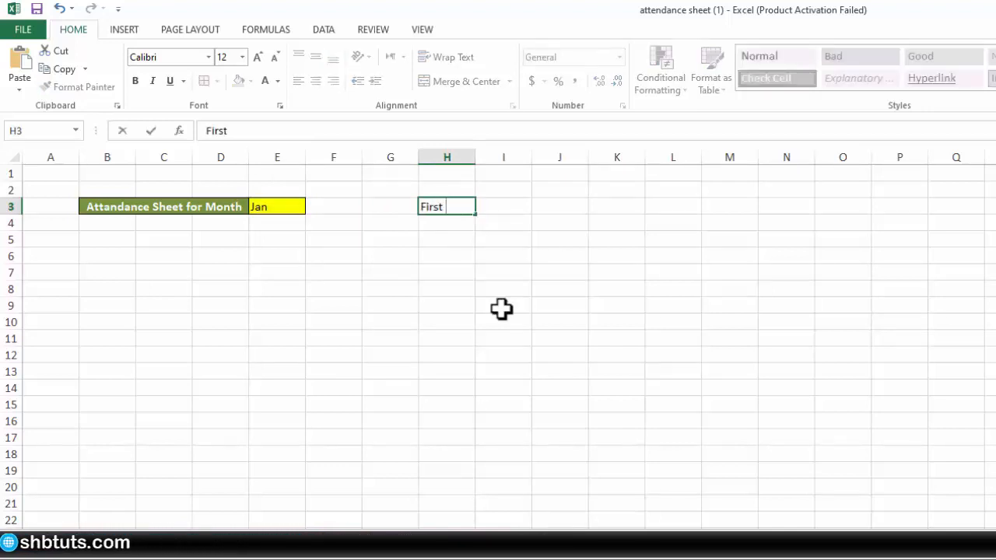
{"action": "type", "text": "Dat"}
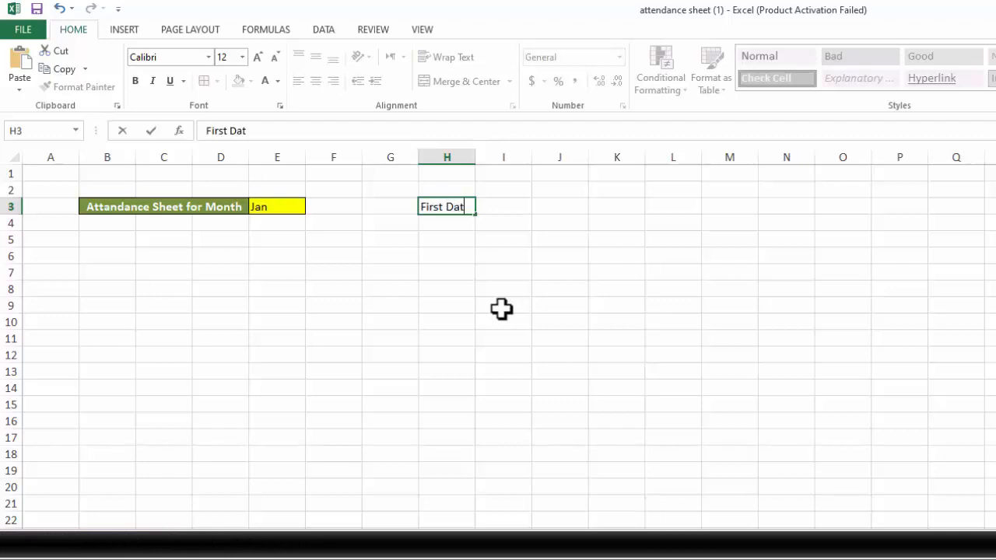
{"action": "type", "text": "e"}
{"action": "key", "text": "Return"}
{"action": "key", "text": "Right"}
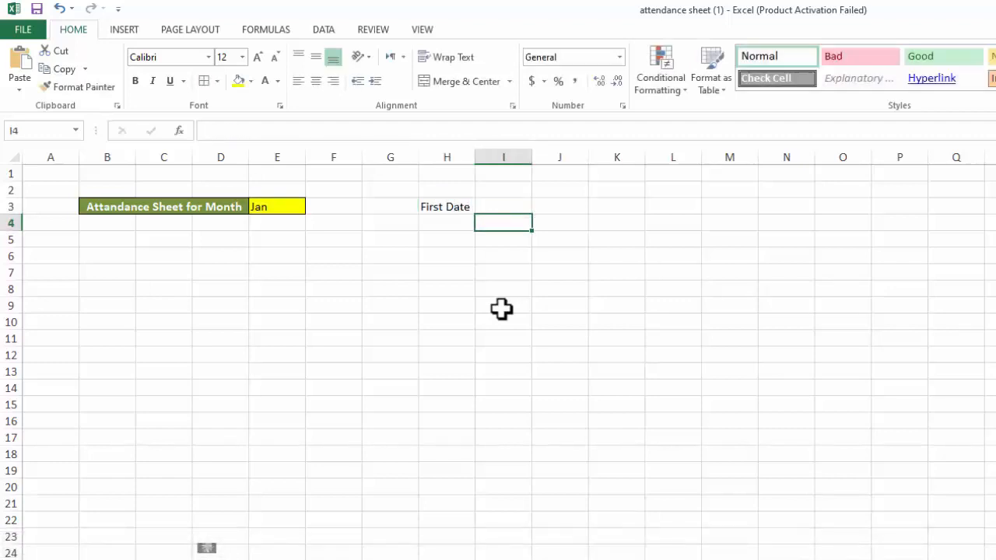
Make the First Date label in H3 bold, with borders and a light blue fill
{"action": "left_click", "coordinate": [460, 206]}
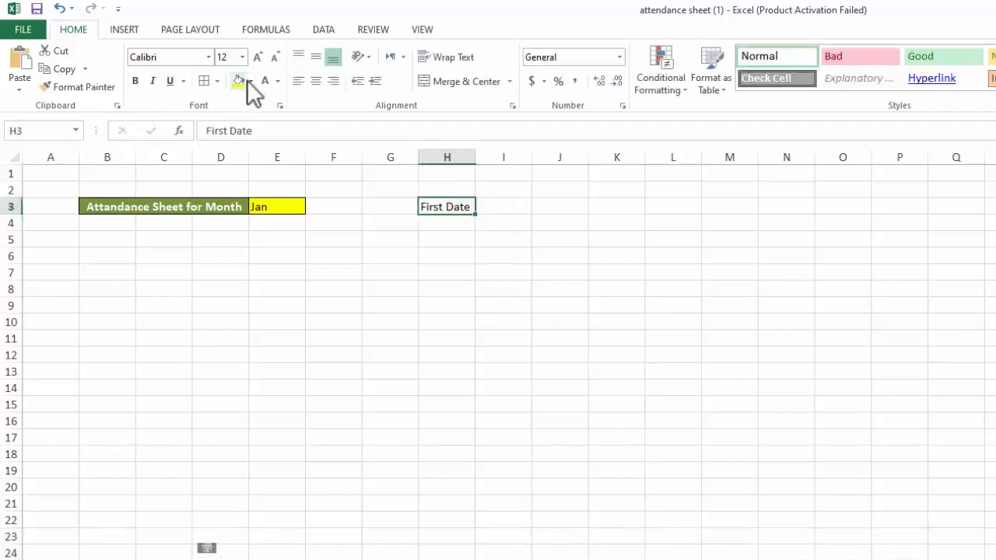
{"action": "left_click", "coordinate": [136, 81]}
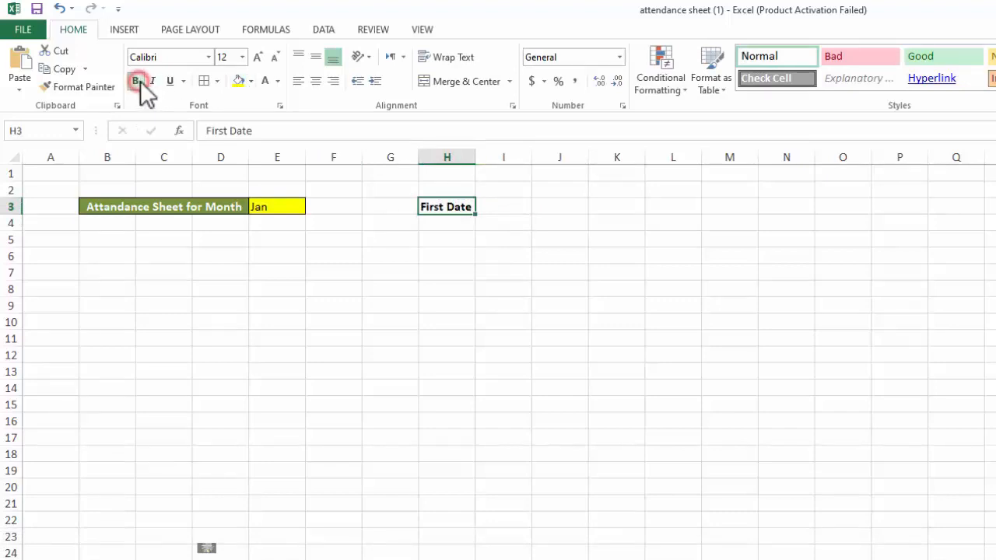
{"action": "left_click", "coordinate": [249, 81]}
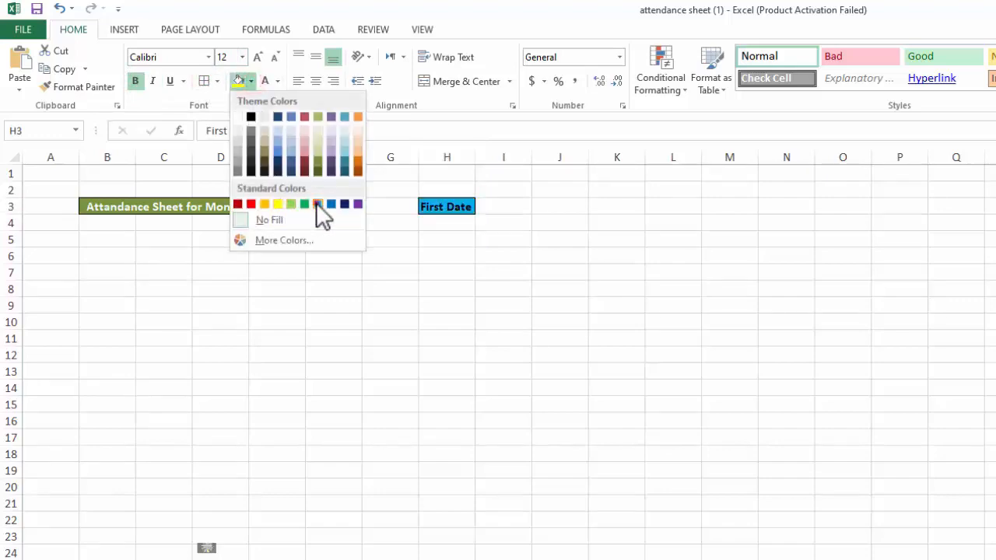
{"action": "left_click", "coordinate": [318, 204]}
{"action": "left_click", "coordinate": [493, 300]}
Enter the formula =DATEVALUE("1"&E3) in cell I3, beside the First Date label
{"action": "left_click", "coordinate": [488, 207]}
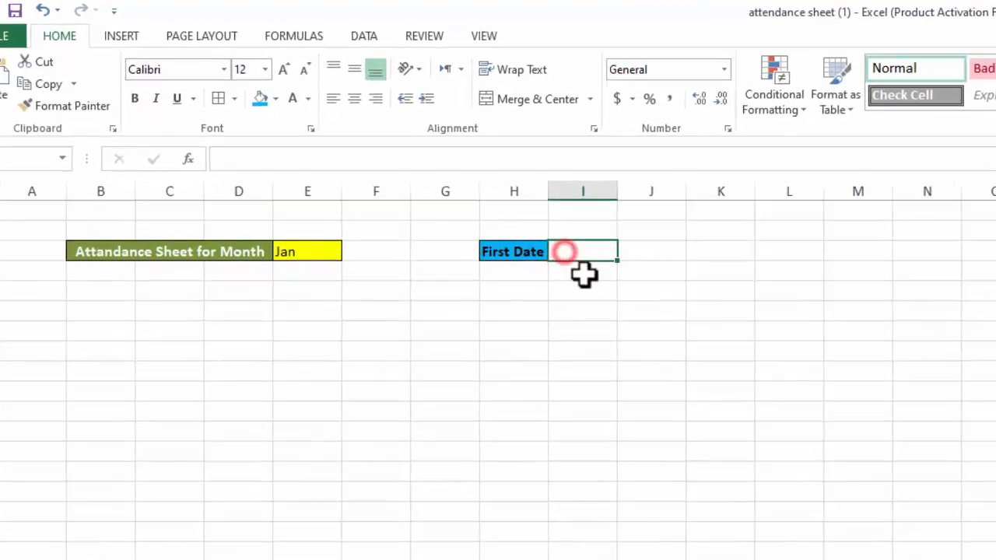
{"action": "left_click", "coordinate": [579, 339]}
{"action": "left_click", "coordinate": [579, 247]}
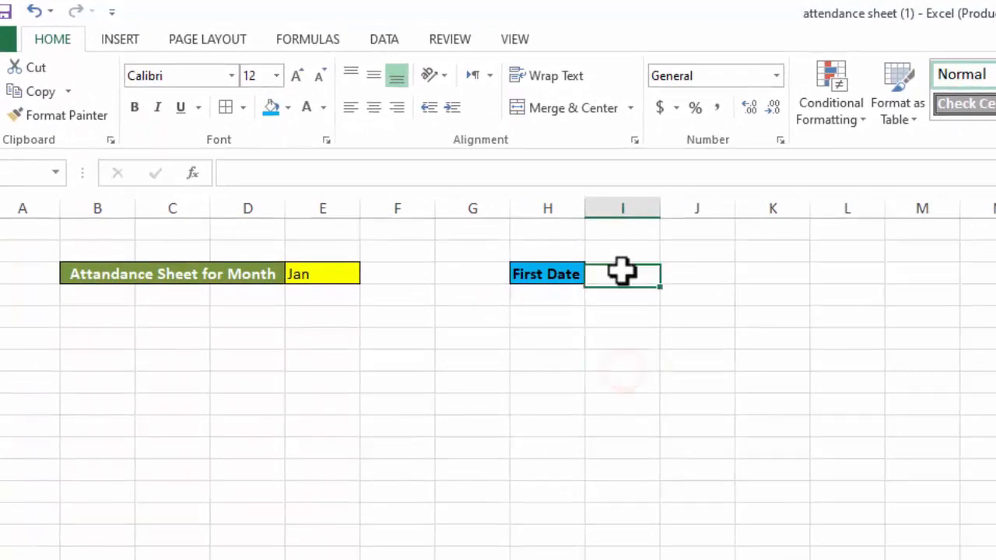
{"action": "left_click", "coordinate": [623, 271]}
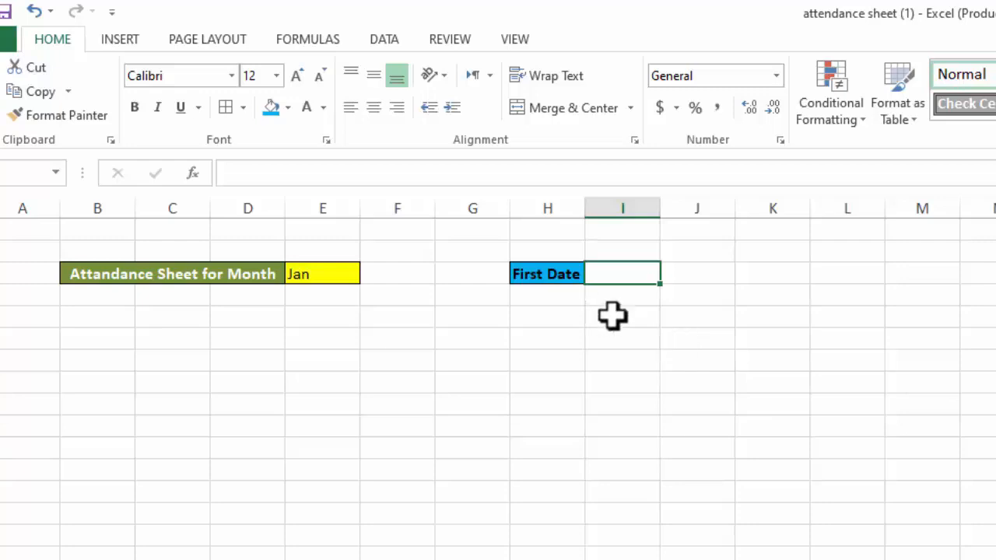
{"action": "type", "text": "="}
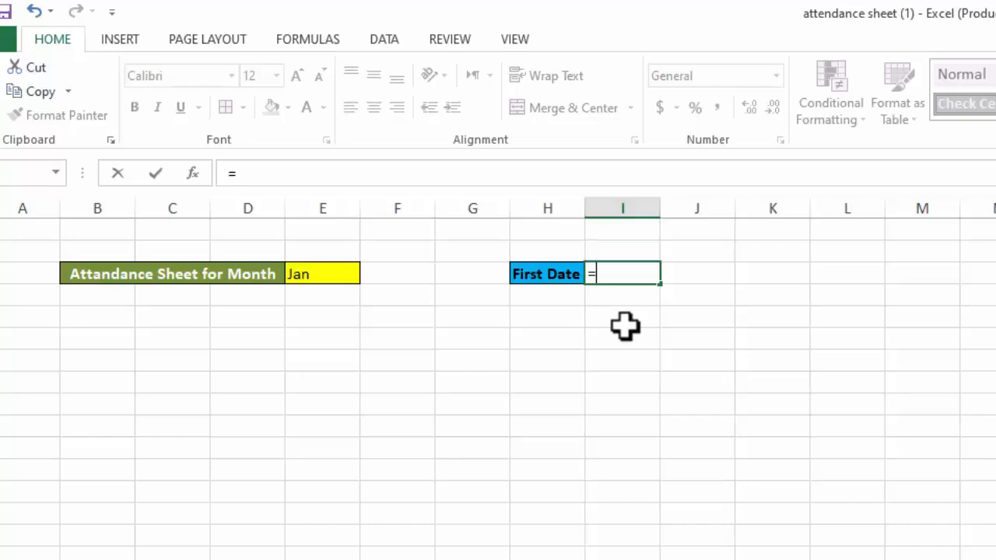
{"action": "type", "text": "ate"}
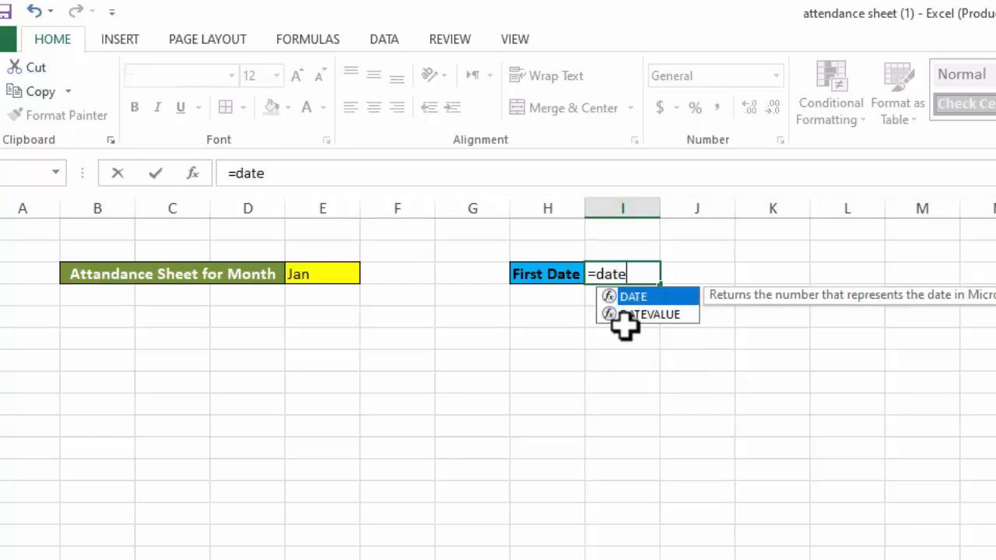
{"action": "type", "text": "v"}
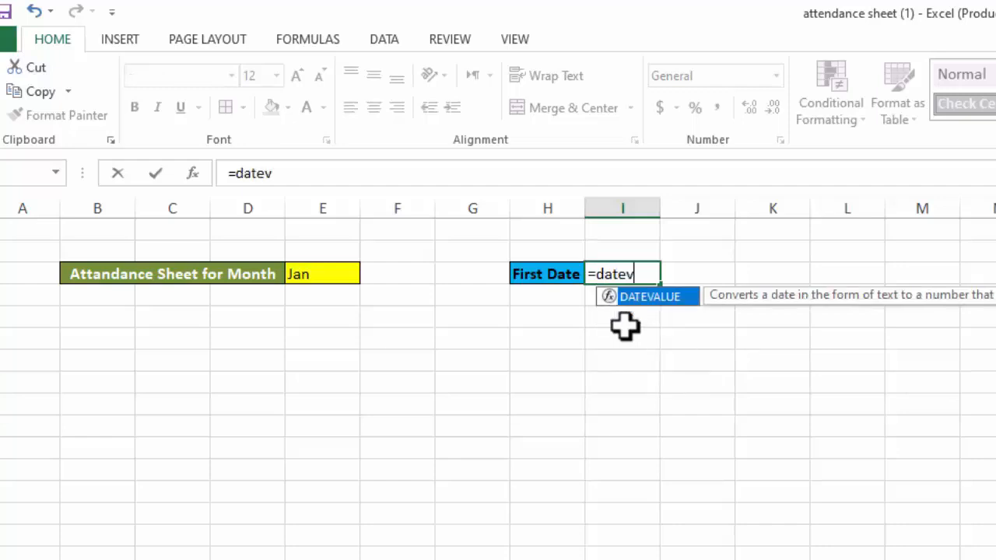
{"action": "key", "text": "Tab"}
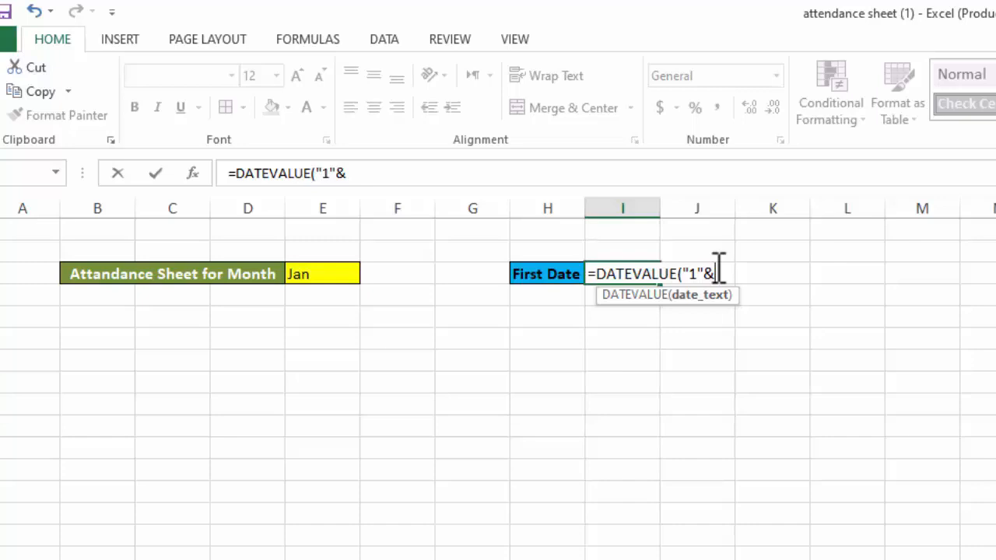
{"action": "left_click", "coordinate": [325, 272]}
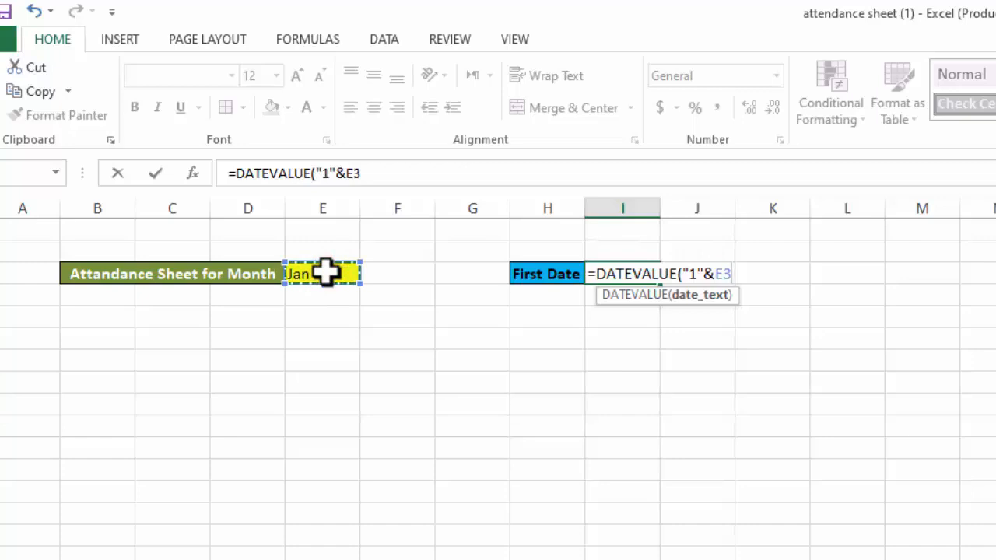
{"action": "type", "text": ")"}
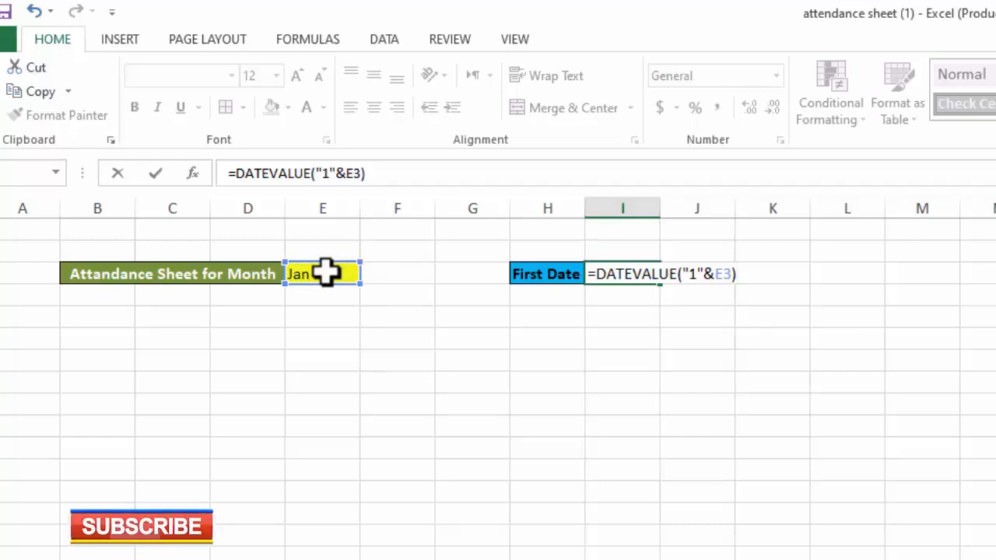
{"action": "key", "text": "Return"}
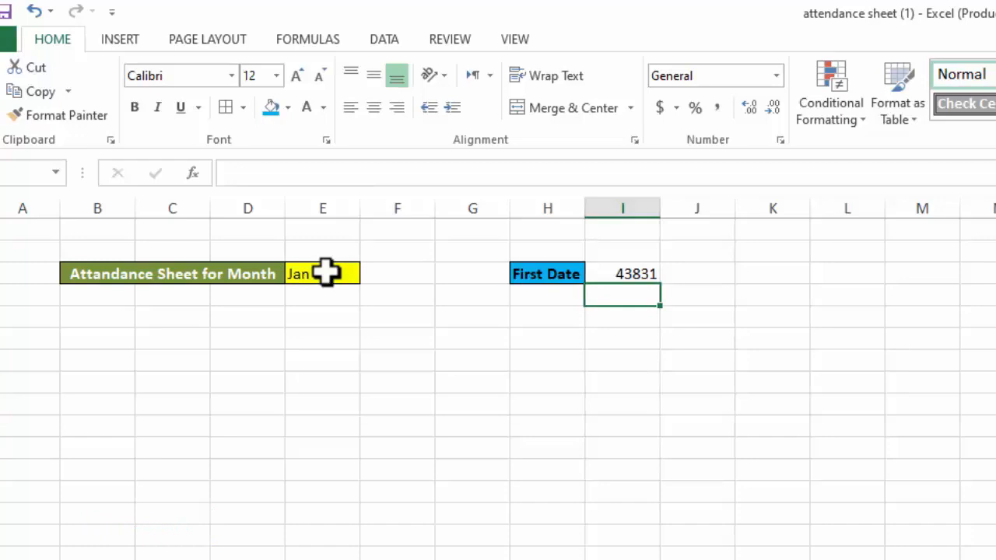
Format the first date in I3 as a Date of type *Wednesday, March 14, 2012, with the English (United States) locale
{"action": "left_click", "coordinate": [604, 274]}
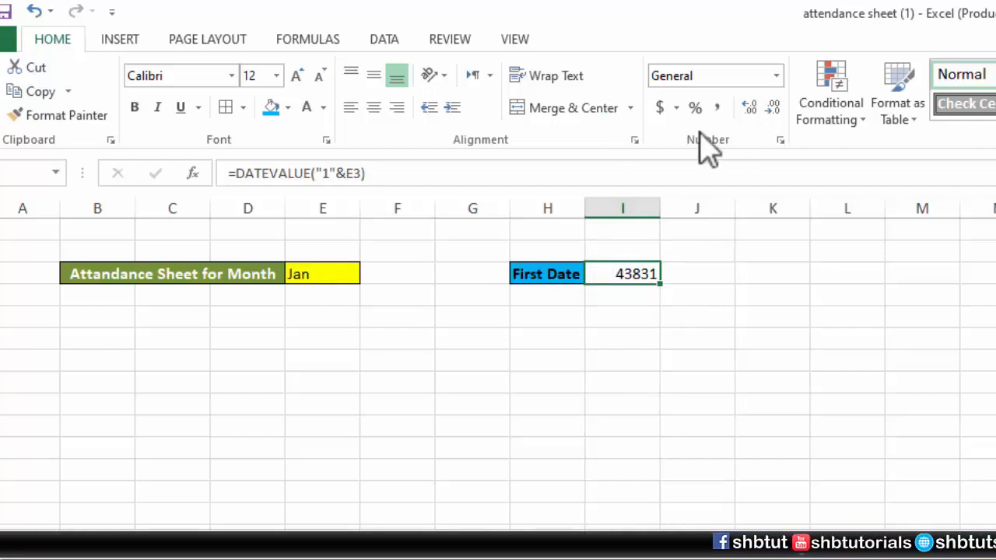
{"action": "left_click", "coordinate": [779, 141]}
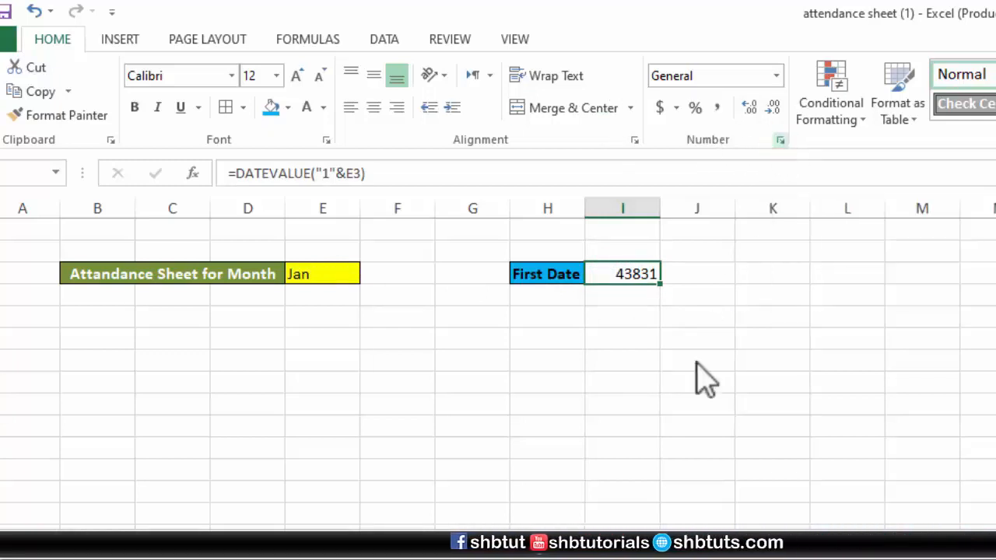
{"action": "mouse_move", "coordinate": [574, 98]}
{"action": "left_mouse_down"}
{"action": "mouse_move", "coordinate": [625, 115]}
{"action": "mouse_move", "coordinate": [953, 105]}
{"action": "mouse_move", "coordinate": [906, 92]}
{"action": "left_mouse_up"}
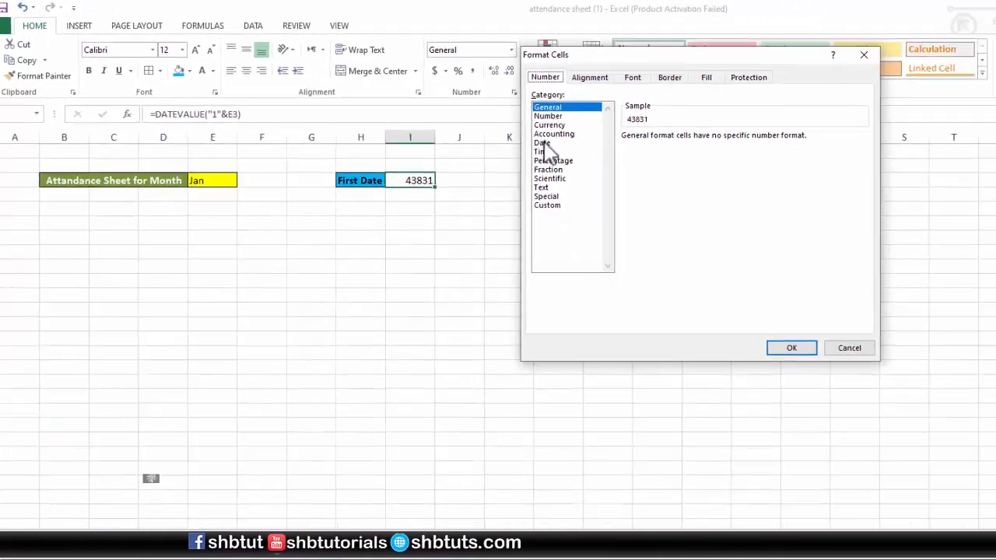
{"action": "left_click", "coordinate": [823, 217]}
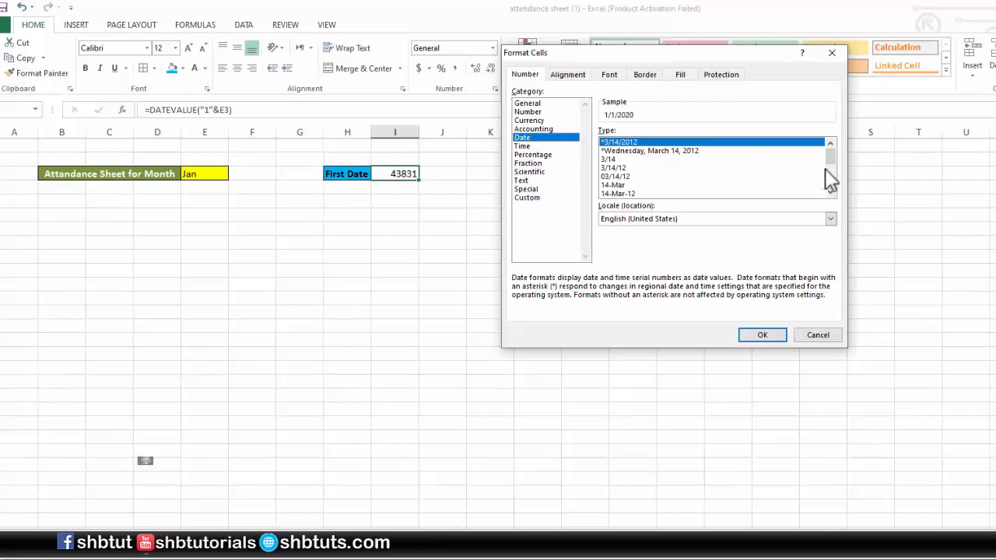
{"action": "left_click_drag", "start_coordinate": [828, 158], "coordinate": [836, 178]}
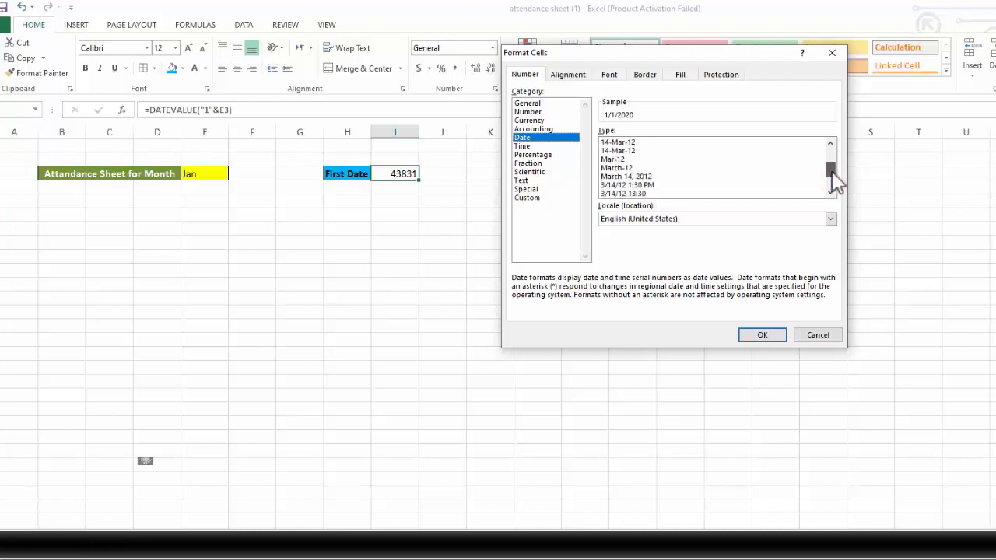
{"action": "left_click", "coordinate": [631, 178]}
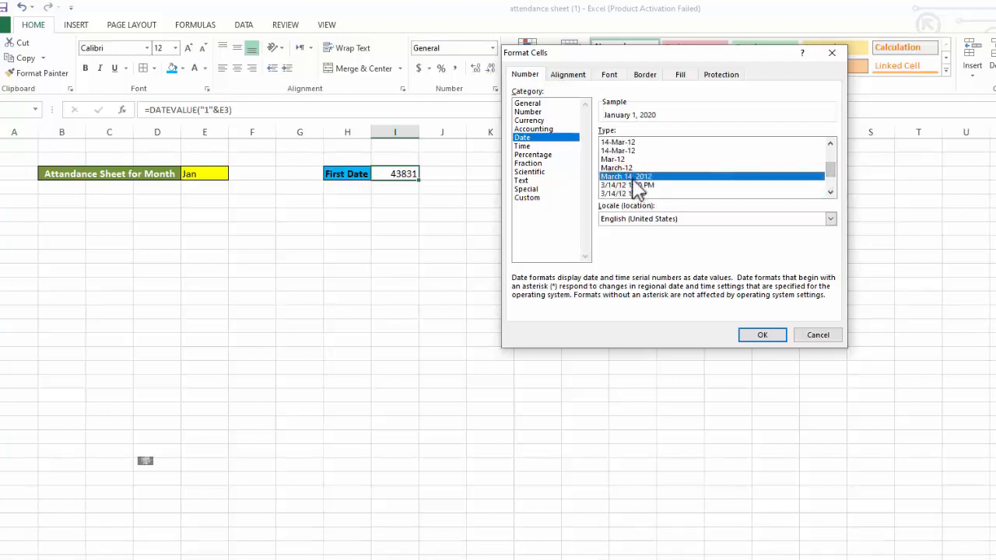
{"action": "left_click_drag", "start_coordinate": [833, 185], "coordinate": [828, 160]}
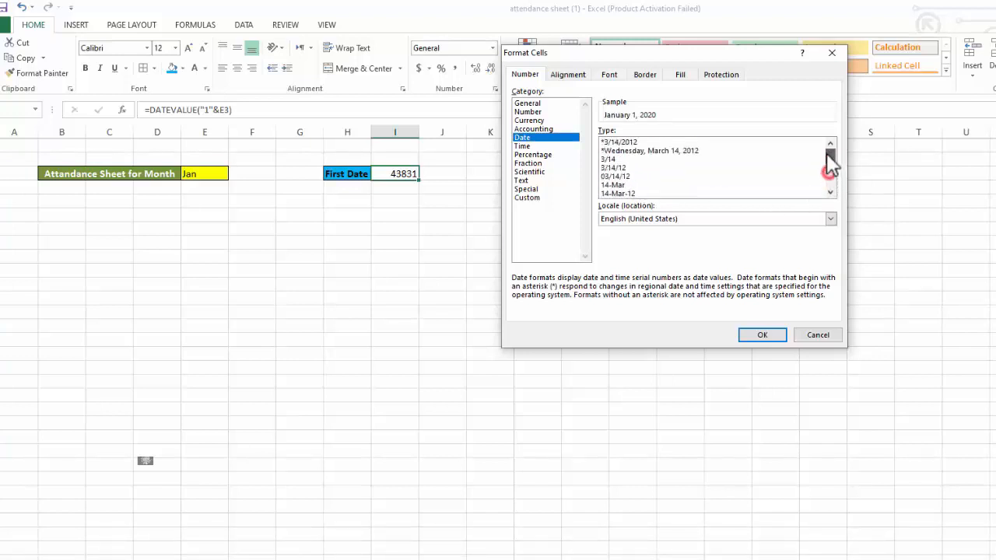
{"action": "left_click", "coordinate": [691, 151]}
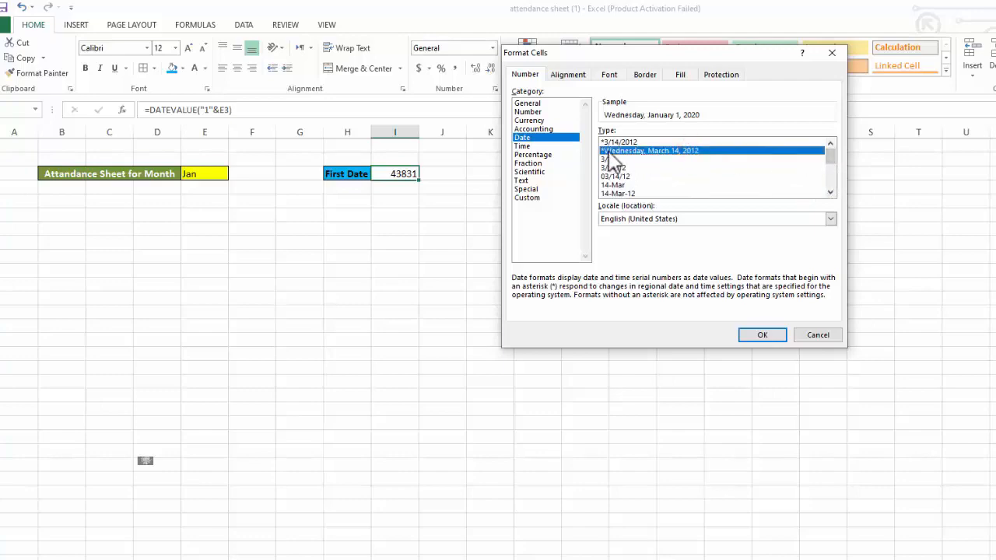
{"action": "left_click", "coordinate": [763, 336]}
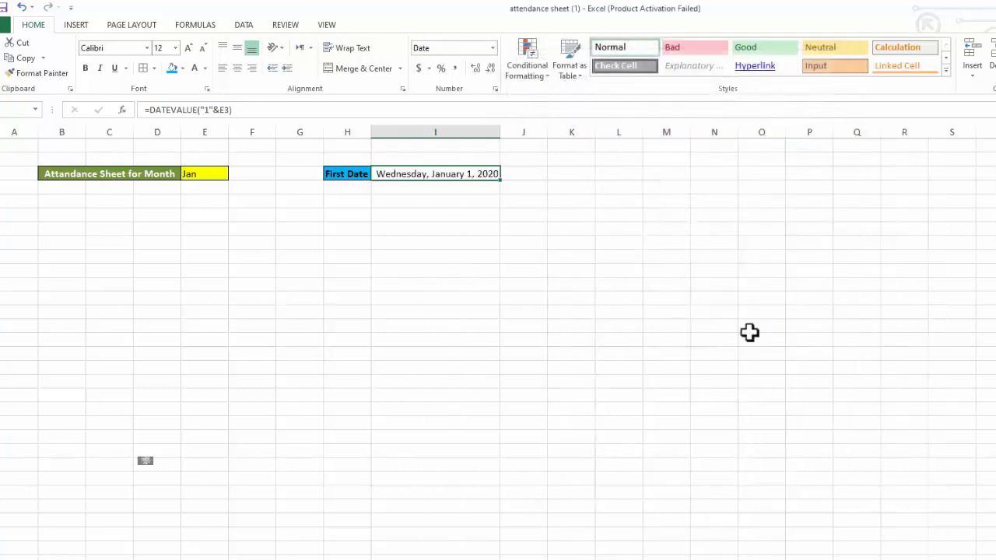
Widen column I slightly to give the long date more room
{"action": "left_click", "coordinate": [481, 299]}
{"action": "mouse_move", "coordinate": [722, 189]}
{"action": "left_mouse_down"}
{"action": "mouse_move", "coordinate": [614, 193]}
{"action": "mouse_move", "coordinate": [739, 182]}
{"action": "left_mouse_up"}
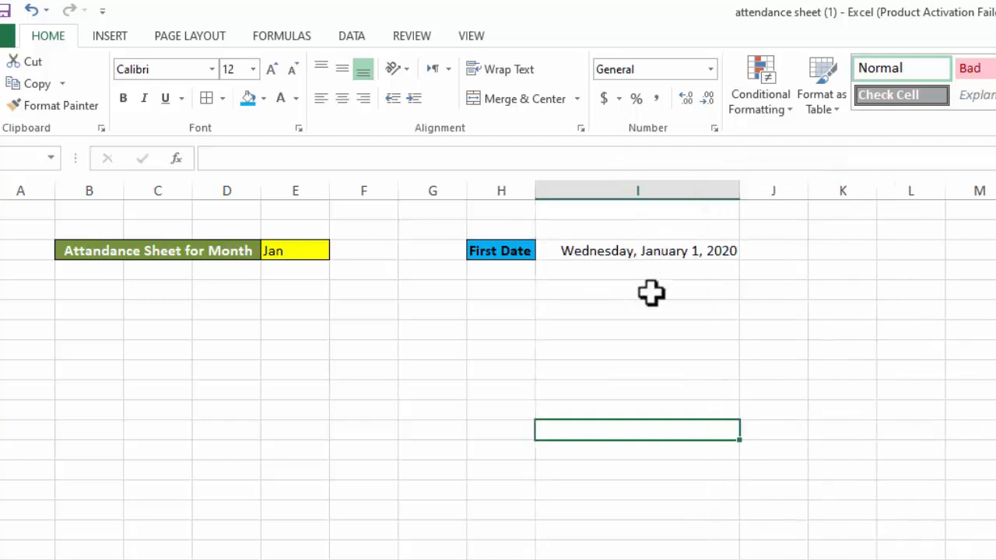
{"action": "key", "text": "Up"}
{"action": "key", "text": "Up"}
{"action": "key", "text": "Up"}
{"action": "key", "text": "Up"}
{"action": "key", "text": "Up"}
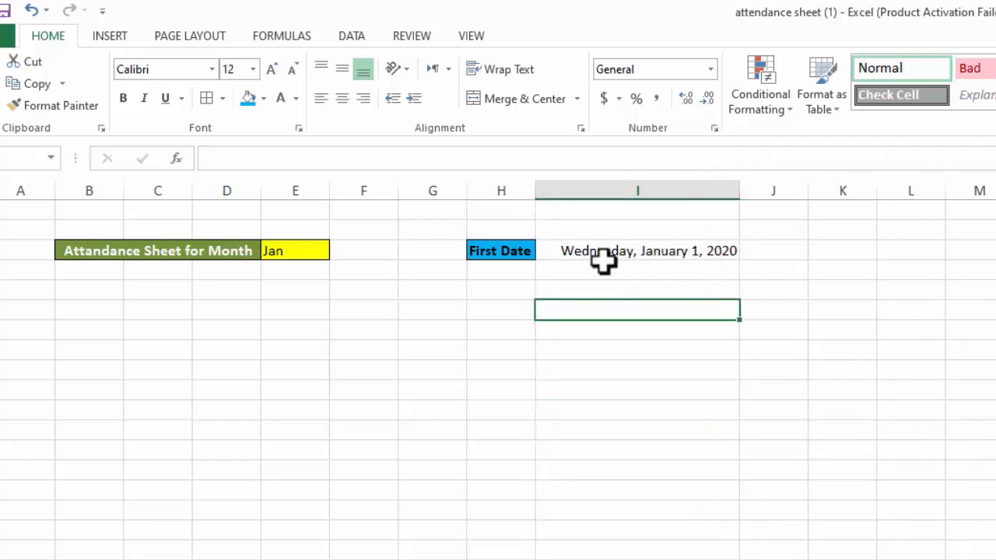
Set the month selector in E3 to May to test the first-date formula
{"action": "left_click", "coordinate": [283, 247]}
{"action": "left_click", "coordinate": [338, 251]}
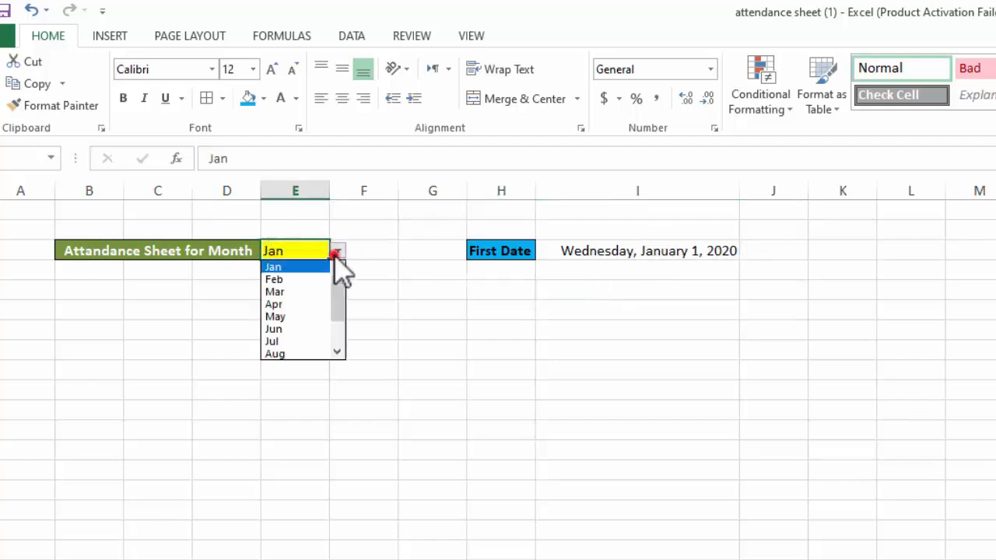
{"action": "left_click", "coordinate": [299, 317]}
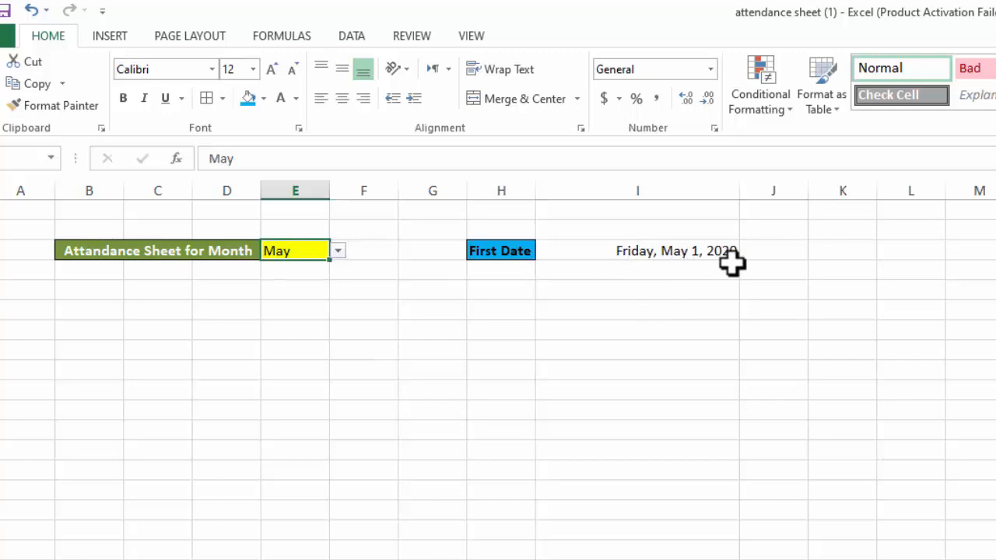
{"action": "left_click", "coordinate": [678, 305]}
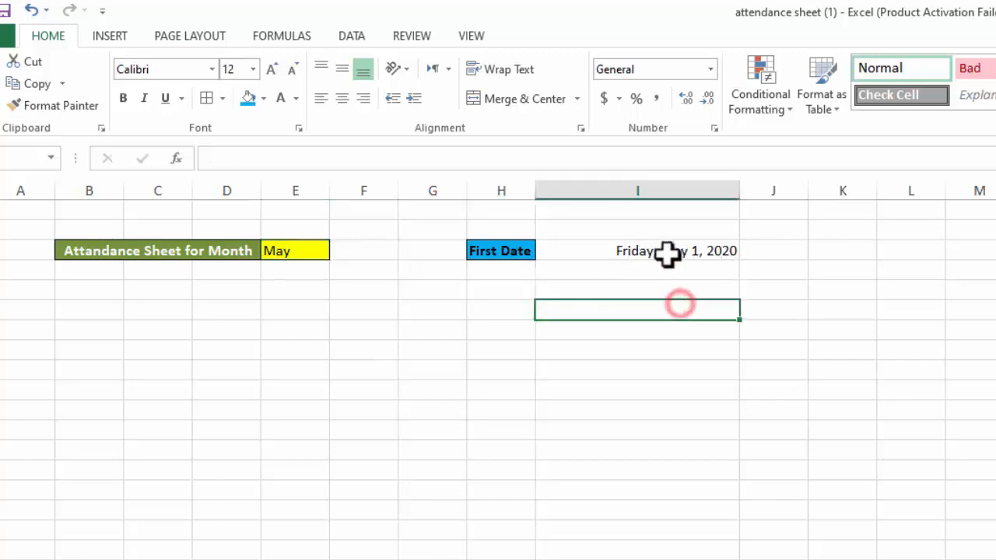
Narrow column I, and merge and center the first date across I3:K3
{"action": "left_click", "coordinate": [668, 255]}
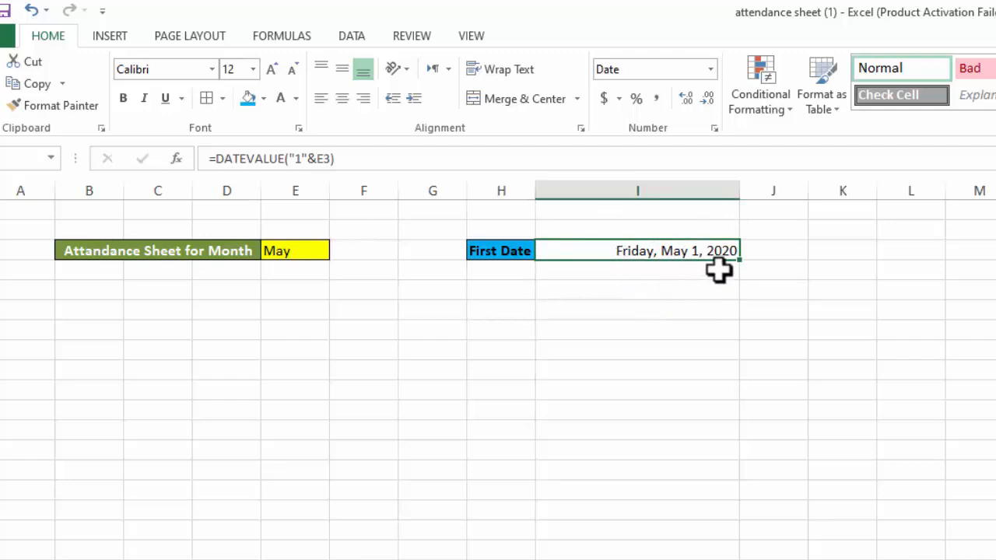
{"action": "left_click_drag", "start_coordinate": [738, 187], "coordinate": [620, 197]}
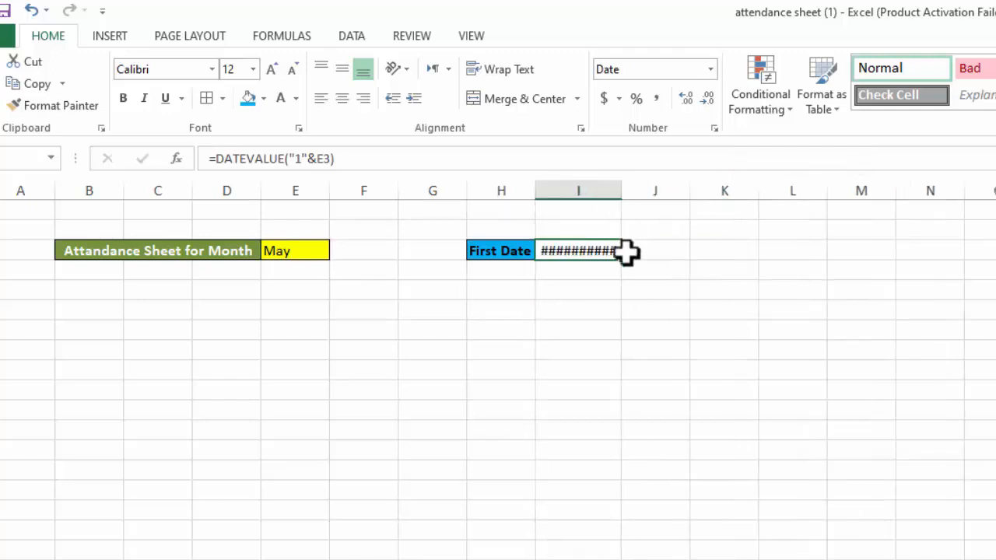
{"action": "left_click_drag", "start_coordinate": [570, 250], "coordinate": [733, 257]}
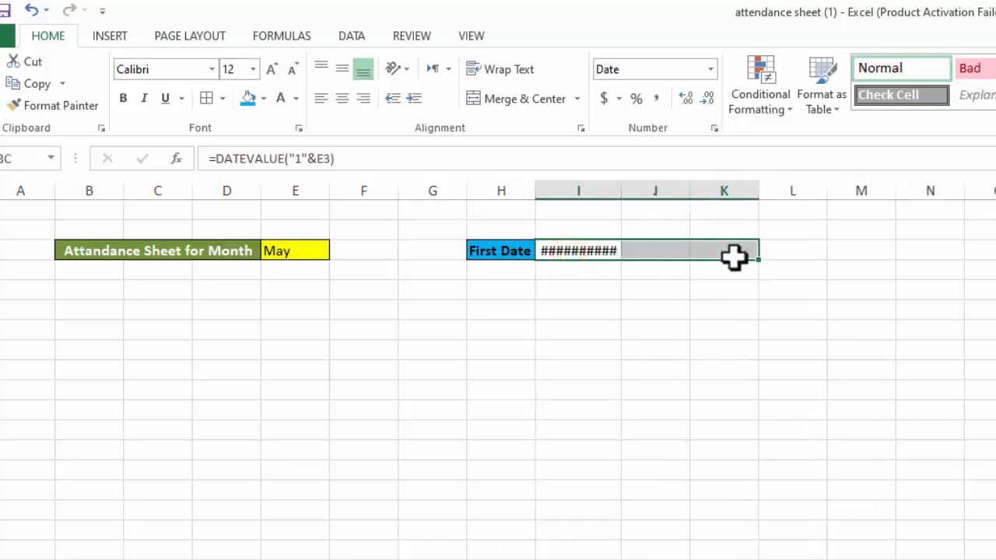
{"action": "left_click", "coordinate": [544, 101]}
{"action": "left_click", "coordinate": [651, 364]}
{"action": "left_click", "coordinate": [643, 257]}
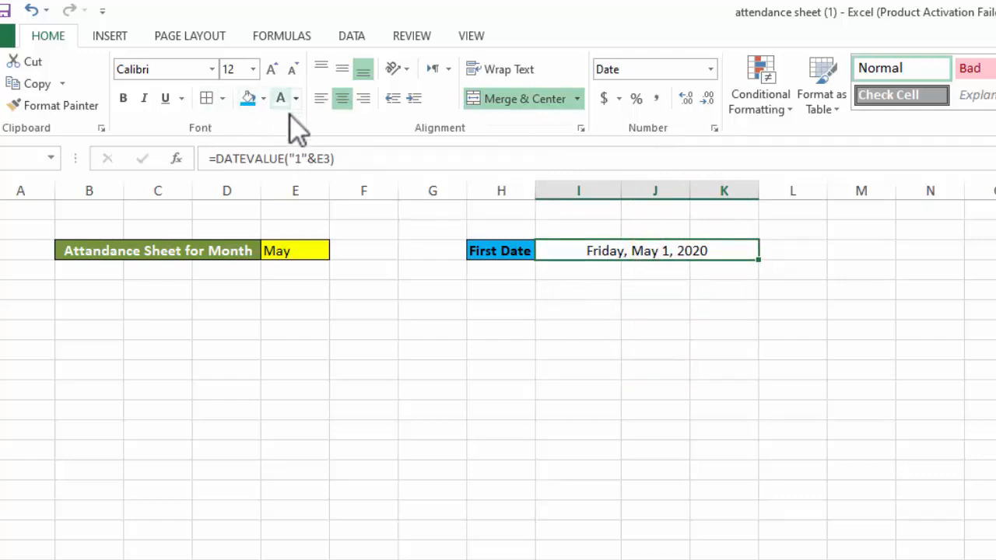
Give the merged first date cell I3:K3 borders and a yellow fill
{"action": "left_click", "coordinate": [208, 100]}
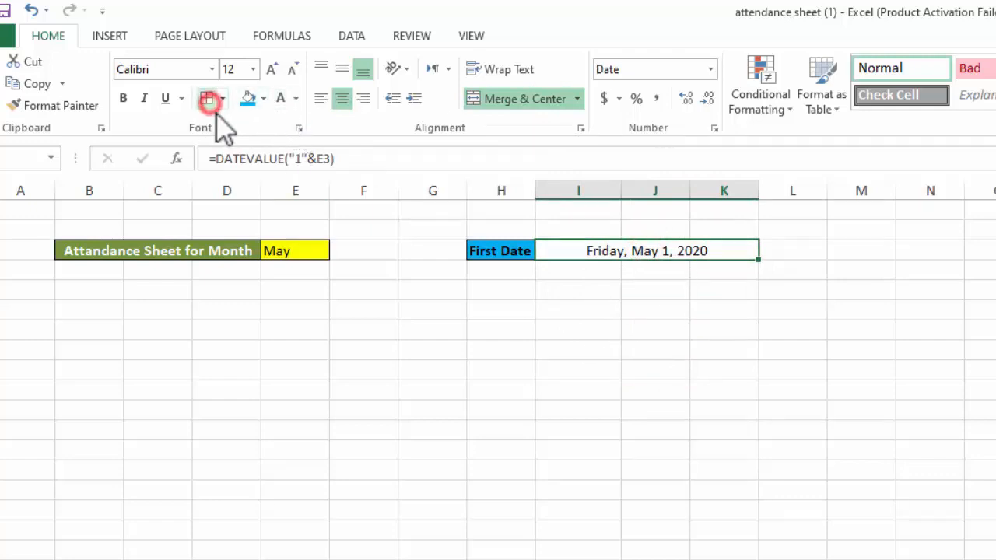
{"action": "left_click", "coordinate": [264, 98]}
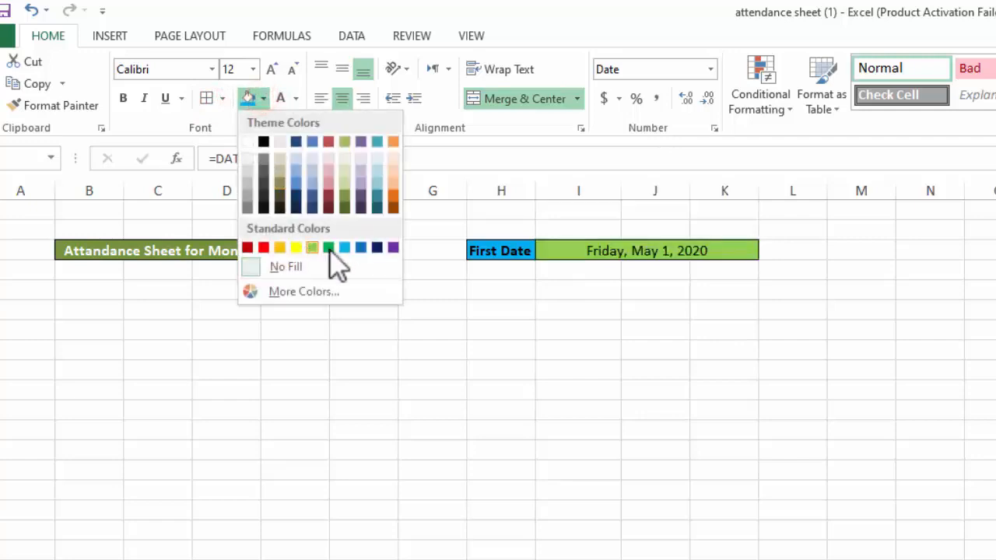
{"action": "left_click", "coordinate": [295, 247]}
{"action": "left_click", "coordinate": [747, 413]}
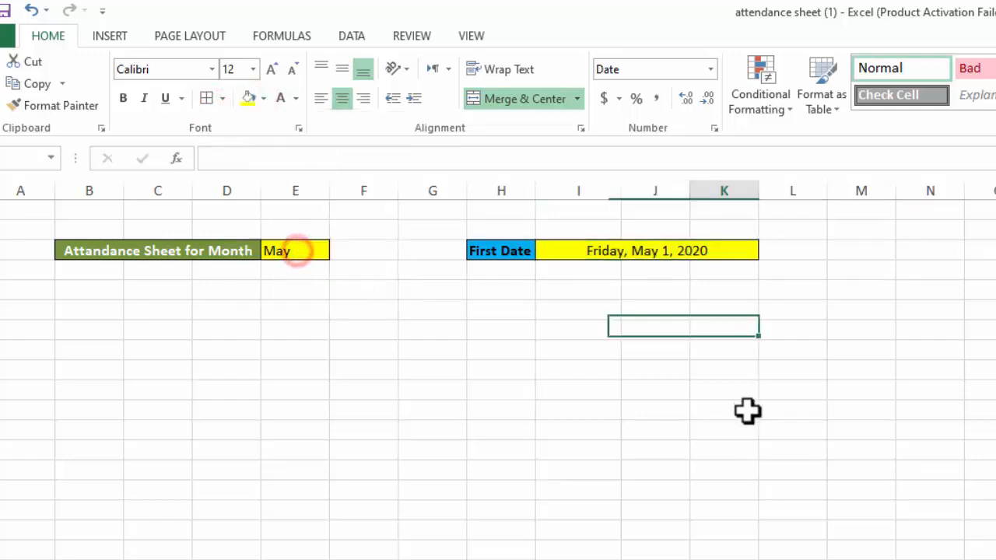
{"action": "left_click", "coordinate": [747, 413]}
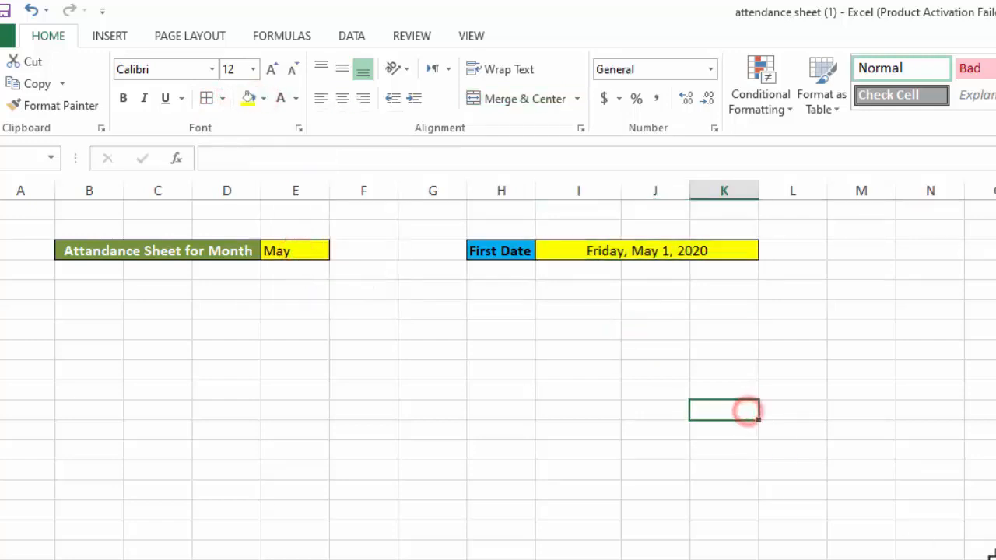
Enter the label Last Date in cell M3
{"action": "left_click", "coordinate": [872, 247]}
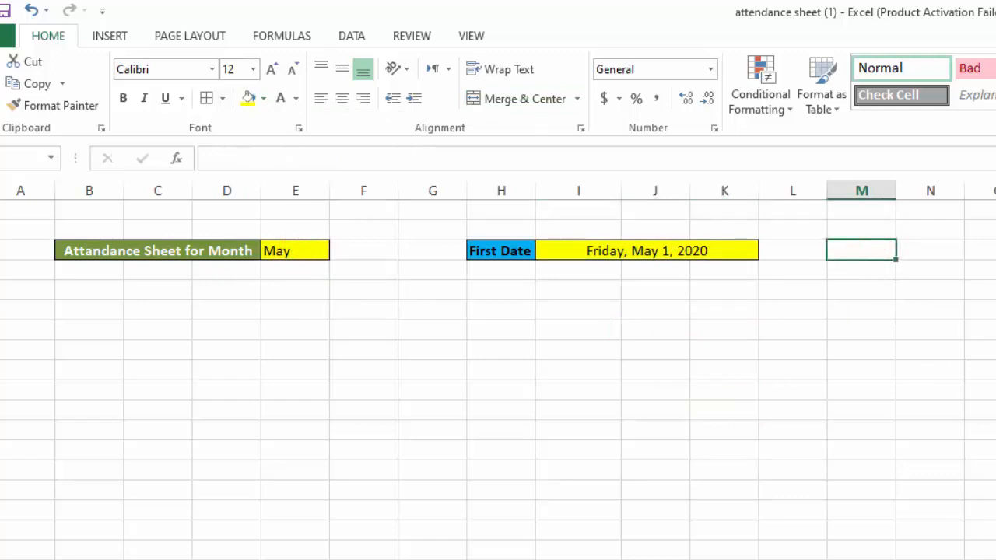
{"action": "type", "text": "Last Date"}
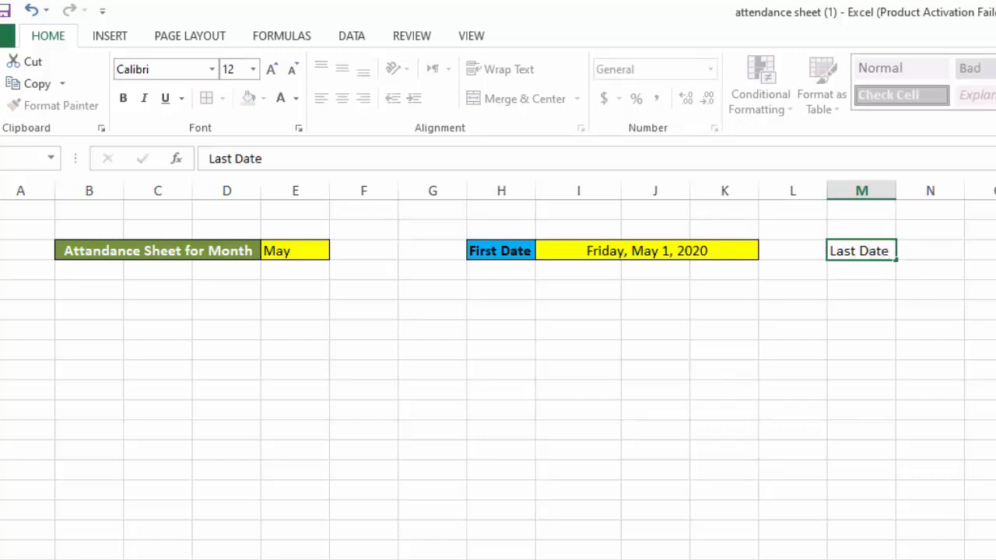
{"action": "key", "text": "Tab"}
{"action": "key", "text": "Return"}
{"action": "key", "text": "Up"}
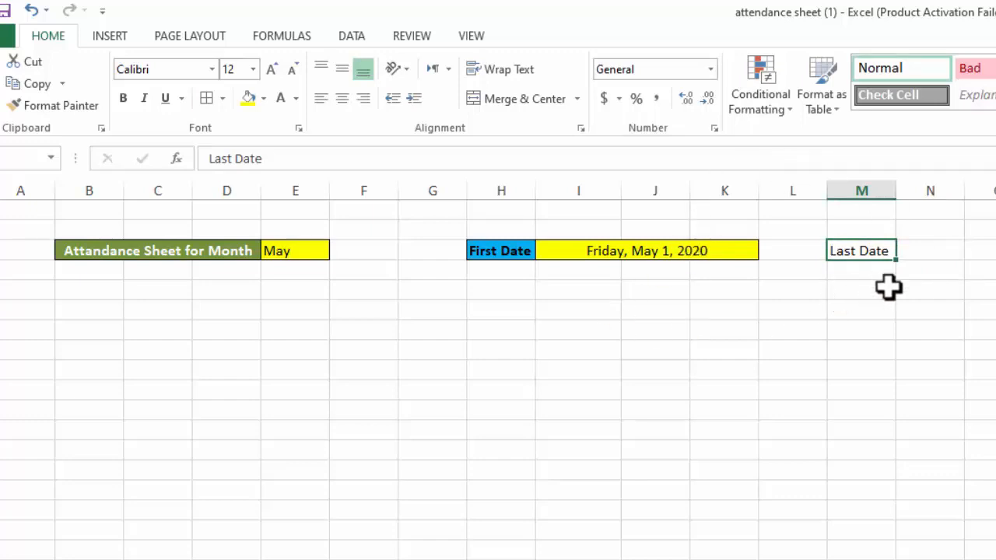
Copy the formatting of the First Date label in H3 onto the Last Date label in M3
{"action": "left_click", "coordinate": [534, 314]}
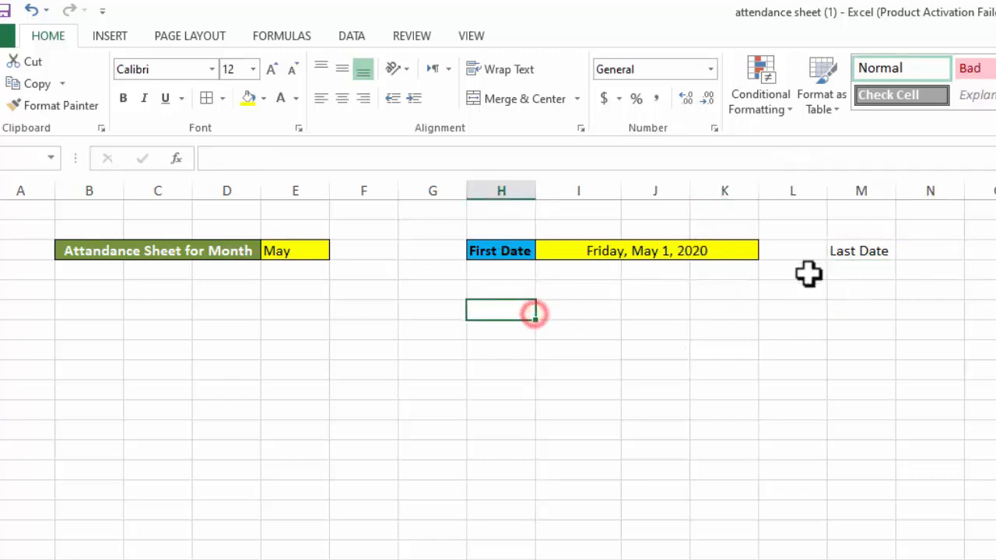
{"action": "left_click", "coordinate": [522, 271]}
{"action": "left_click", "coordinate": [516, 253]}
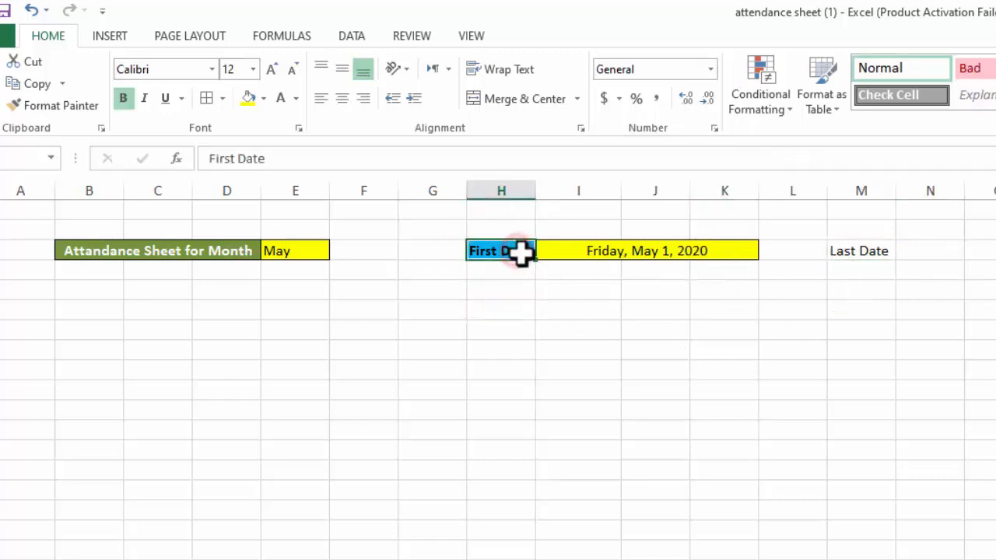
{"action": "left_click", "coordinate": [558, 279]}
{"action": "left_click", "coordinate": [918, 336]}
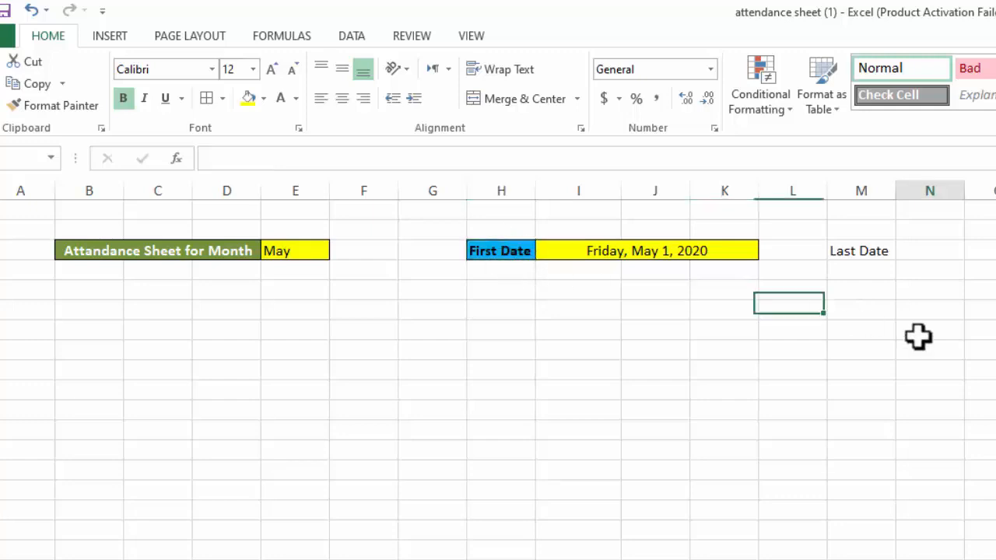
{"action": "left_click", "coordinate": [860, 254]}
{"action": "left_click", "coordinate": [498, 247]}
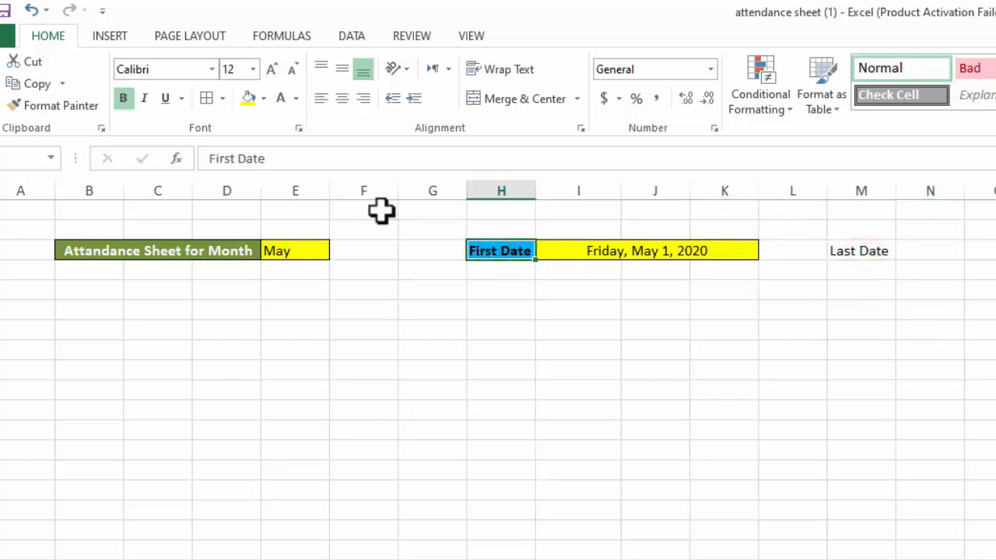
{"action": "left_click", "coordinate": [78, 107]}
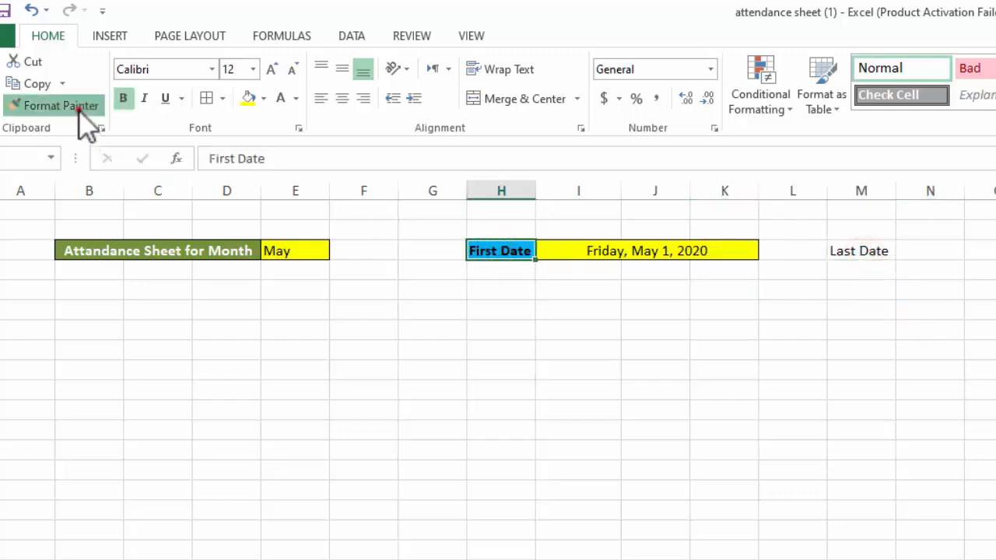
{"action": "left_click", "coordinate": [846, 253]}
{"action": "left_click", "coordinate": [872, 345]}
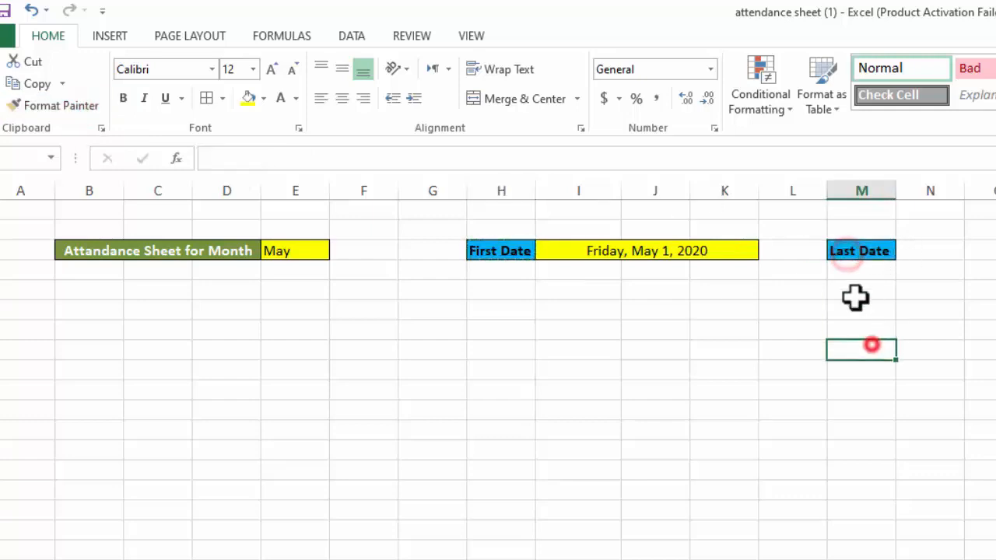
Enter the formula =EOMONTH(I3,0) in cell N3 to calculate the last date of the month
{"action": "left_click", "coordinate": [929, 251]}
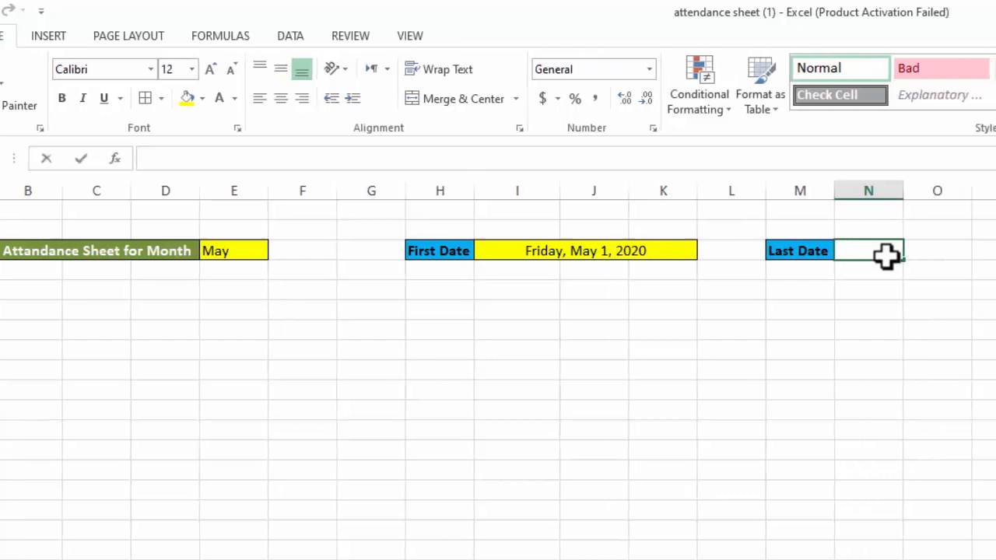
{"action": "type", "text": "="}
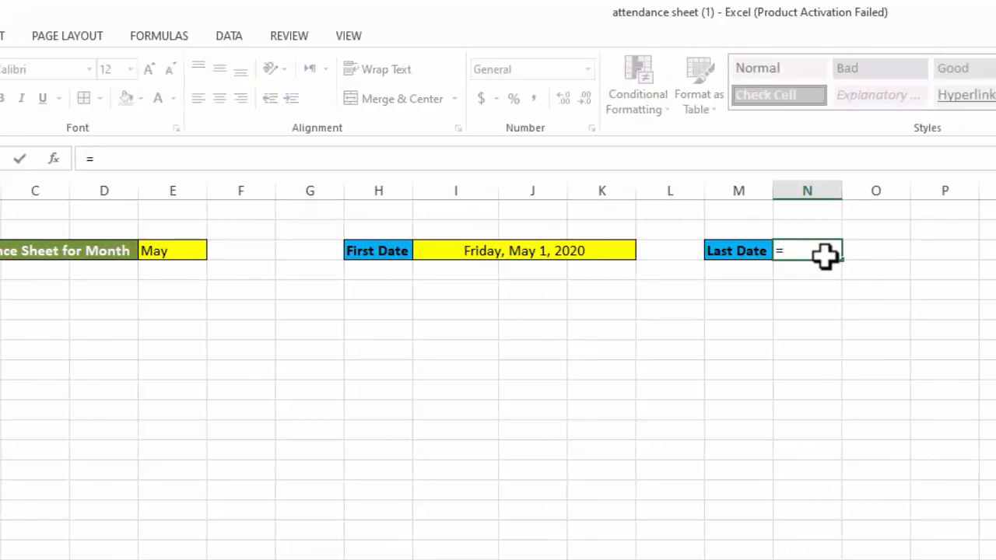
{"action": "type", "text": "e"}
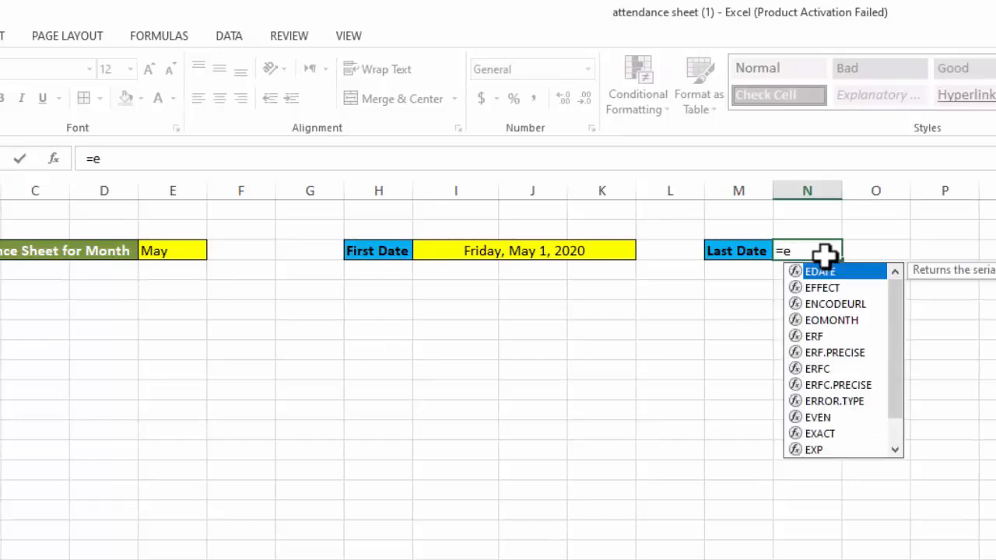
{"action": "type", "text": "o"}
{"action": "key", "text": "Tab"}
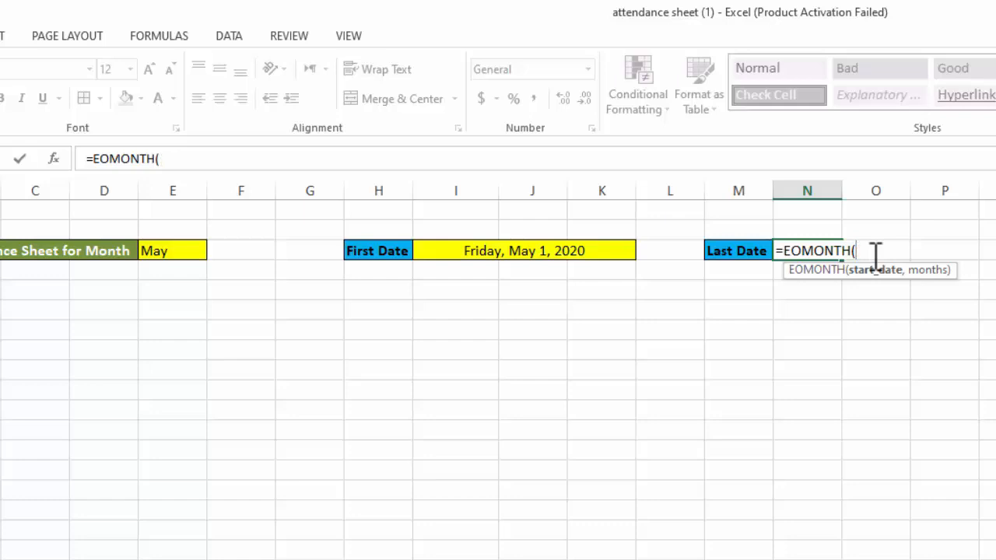
{"action": "left_click", "coordinate": [506, 250]}
{"action": "type", "text": ","}
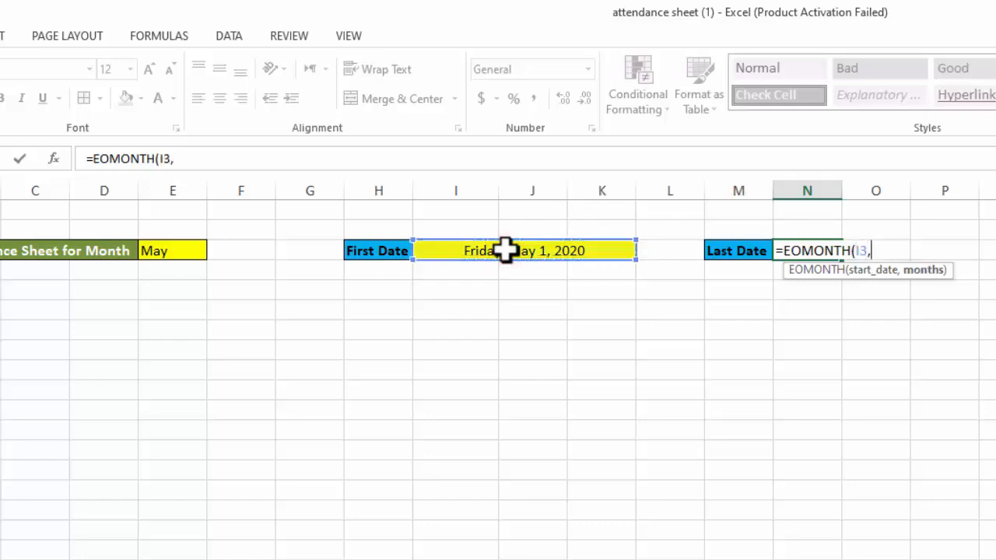
{"action": "key", "text": "BackSpace"}
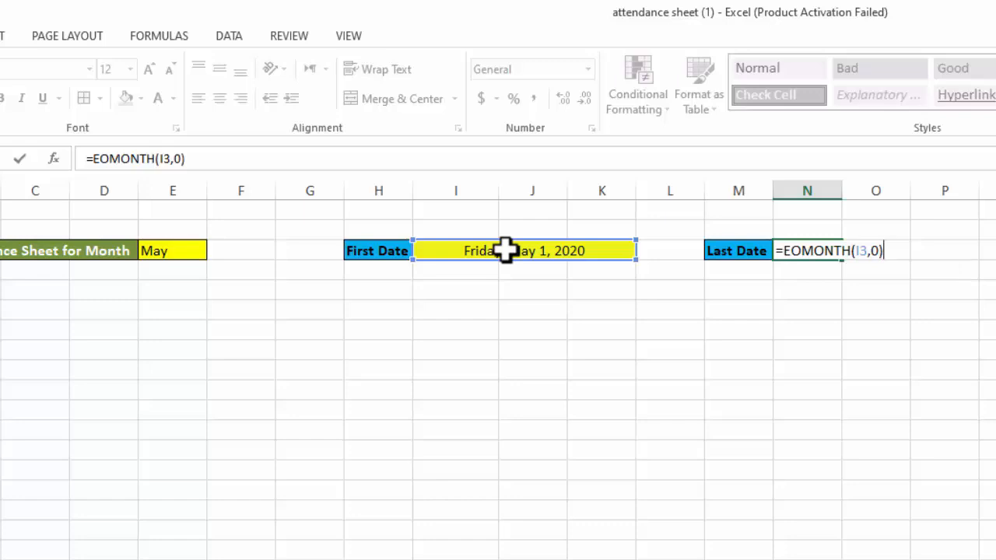
{"action": "key", "text": "Return"}
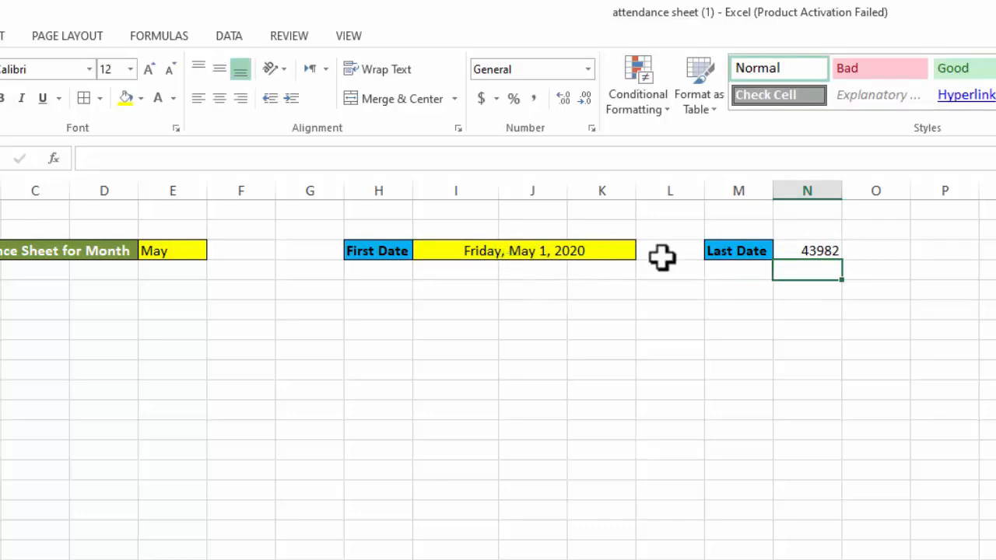
Make the last date in N3 bold and format it with the long date type *Wednesday, March 14, 2012
{"action": "left_click", "coordinate": [816, 251]}
{"action": "key", "text": "ctrl+b"}
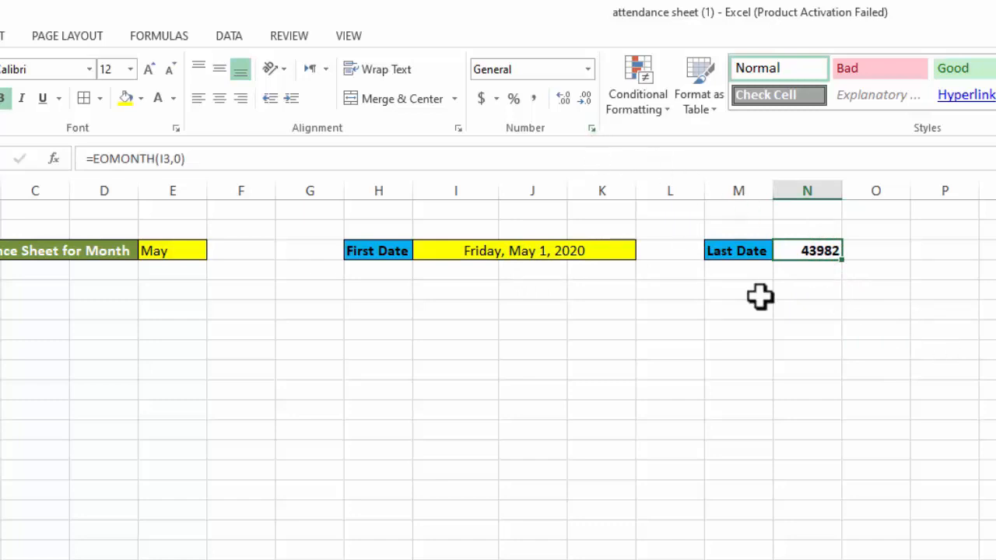
{"action": "key", "text": "ctrl+1"}
{"action": "left_click_drag", "start_coordinate": [734, 79], "coordinate": [765, 117]}
{"action": "left_click_drag", "start_coordinate": [703, 121], "coordinate": [368, 305]}
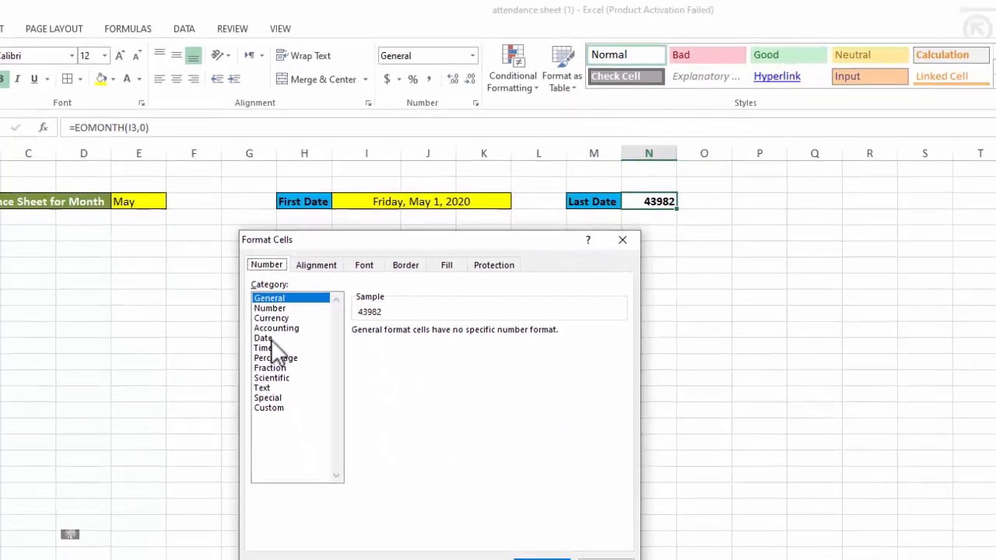
{"action": "left_click", "coordinate": [267, 339]}
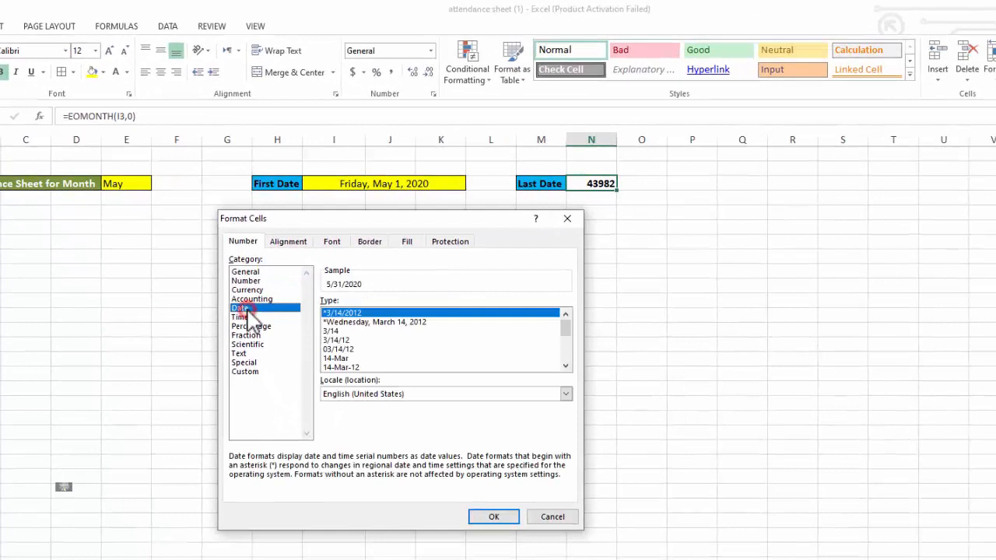
{"action": "left_click", "coordinate": [389, 322]}
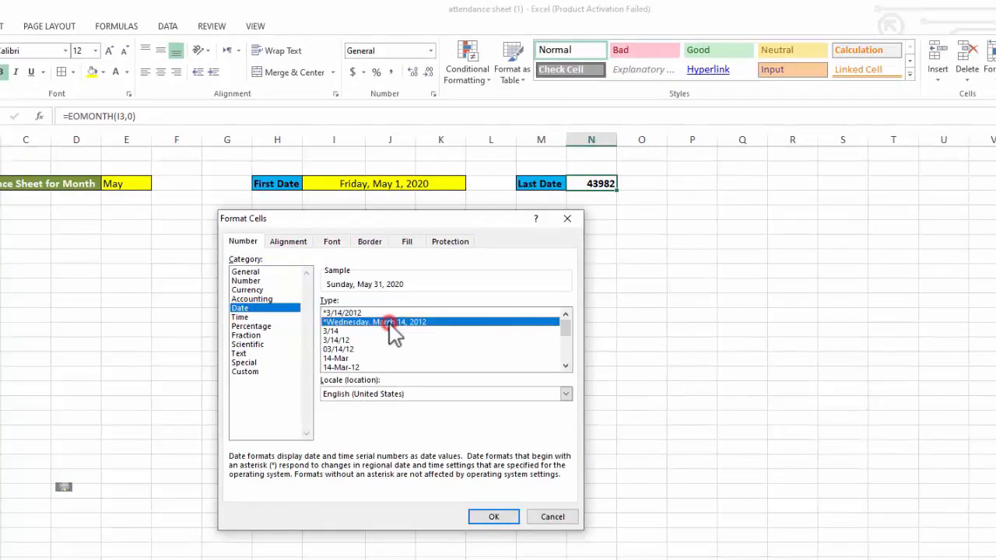
{"action": "left_click", "coordinate": [511, 522]}
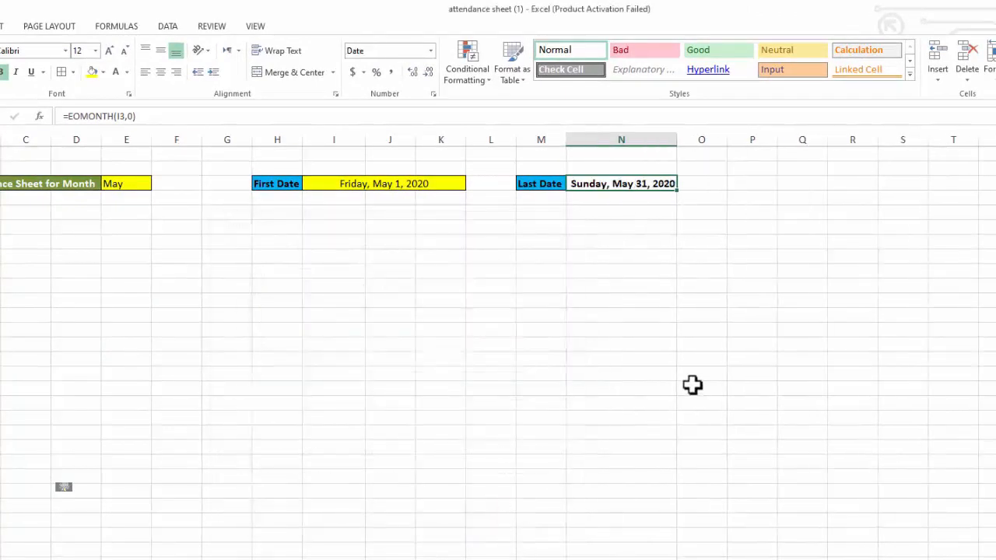
Try copying the merged first date cell's formatting onto the last date in N3
{"action": "left_click", "coordinate": [612, 360]}
{"action": "left_click", "coordinate": [611, 184]}
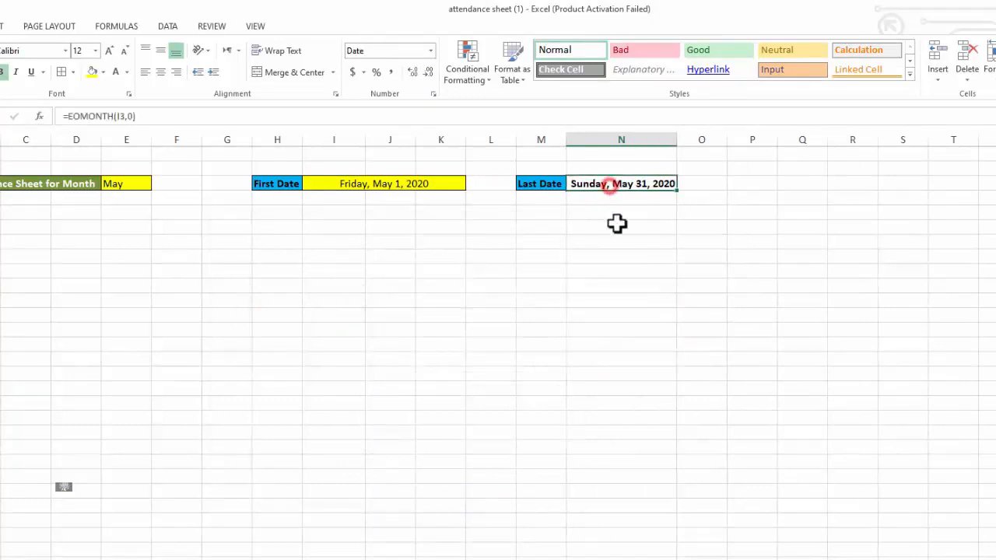
{"action": "left_click", "coordinate": [347, 185]}
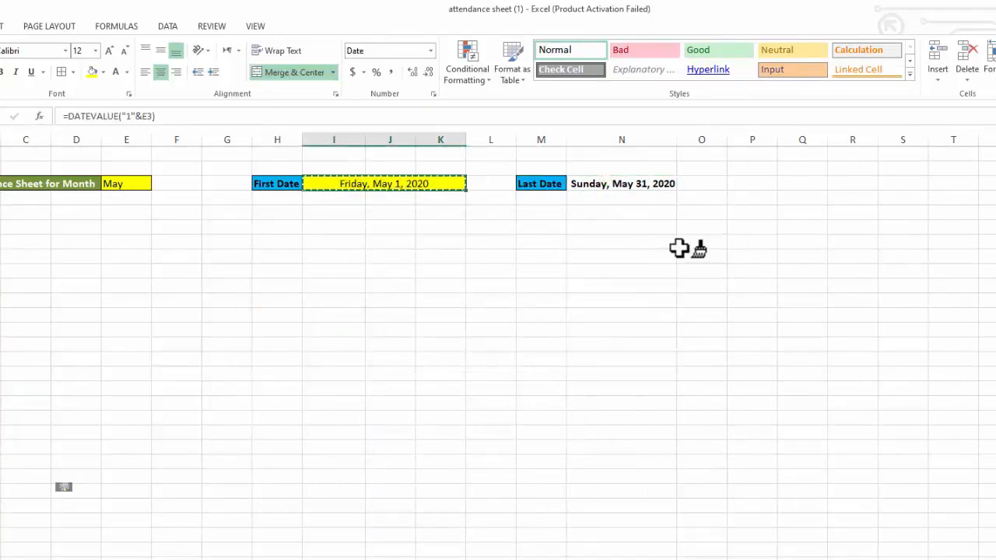
{"action": "left_click", "coordinate": [620, 187]}
{"action": "left_click", "coordinate": [624, 274]}
{"action": "left_click", "coordinate": [669, 333]}
{"action": "left_click", "coordinate": [646, 236]}
{"action": "left_click", "coordinate": [593, 185]}
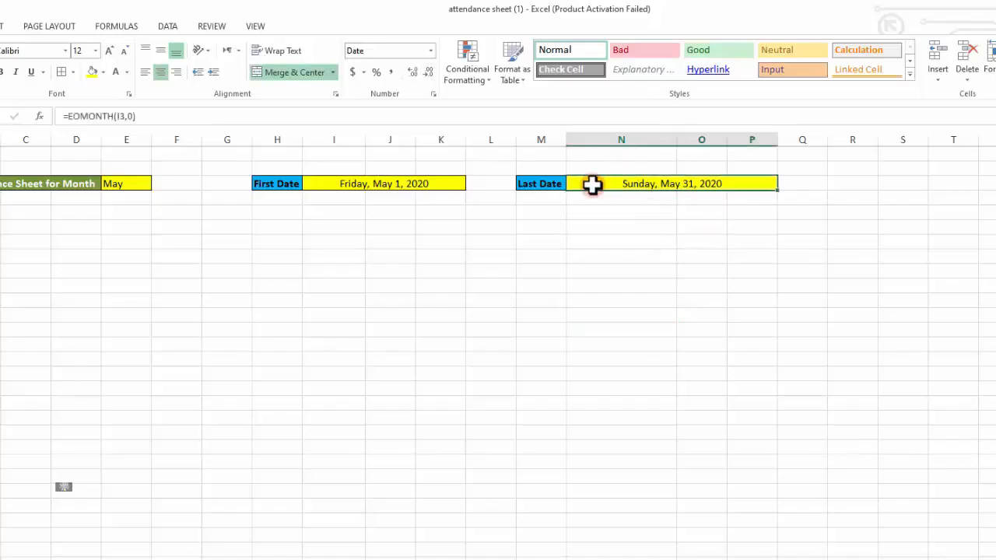
Try unmerging the last date range N3:P3 and narrowing column N
{"action": "left_click", "coordinate": [617, 255]}
{"action": "left_click_drag", "start_coordinate": [593, 184], "coordinate": [768, 187]}
{"action": "left_click", "coordinate": [307, 72]}
{"action": "left_click", "coordinate": [772, 332]}
{"action": "left_click_drag", "start_coordinate": [676, 143], "coordinate": [642, 152]}
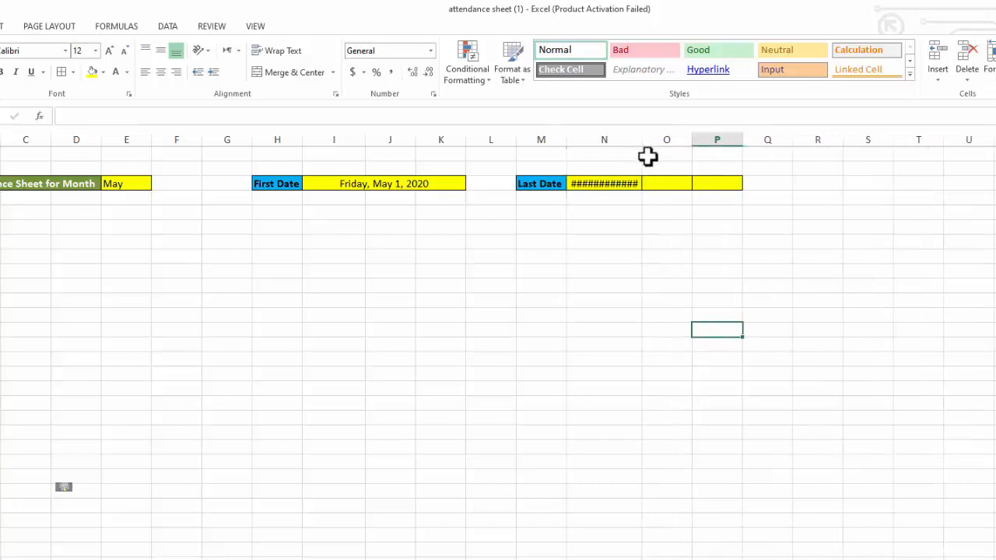
Undo the narrowing of column N, the unmerging and the formatting copied onto the last date
{"action": "key", "text": "ctrl+z"}
{"action": "key", "text": "ctrl+z"}
{"action": "left_click", "coordinate": [658, 309]}
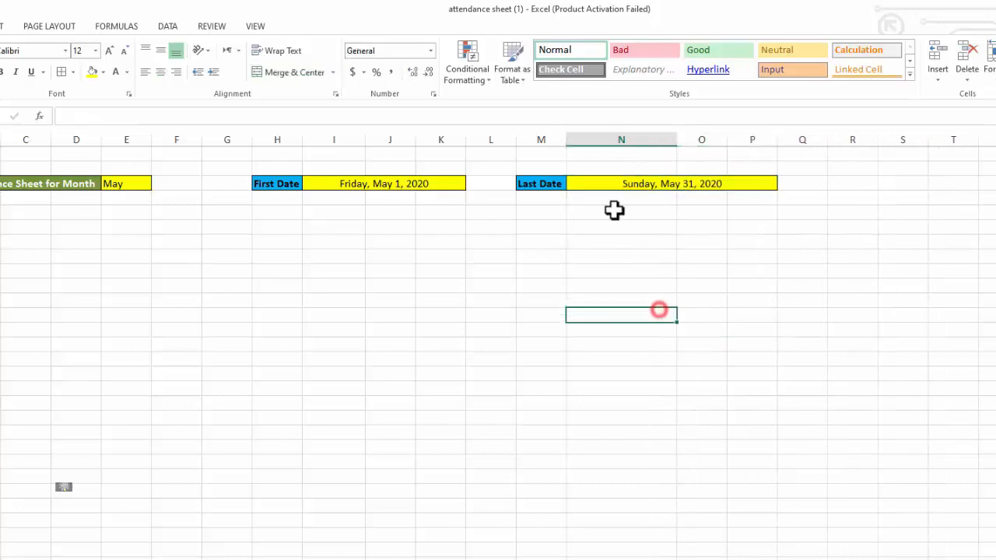
{"action": "key", "text": "ctrl+z"}
Merge and center the last date across N3:O3, and narrow column N
{"action": "left_click", "coordinate": [617, 237]}
{"action": "left_click_drag", "start_coordinate": [589, 184], "coordinate": [700, 185]}
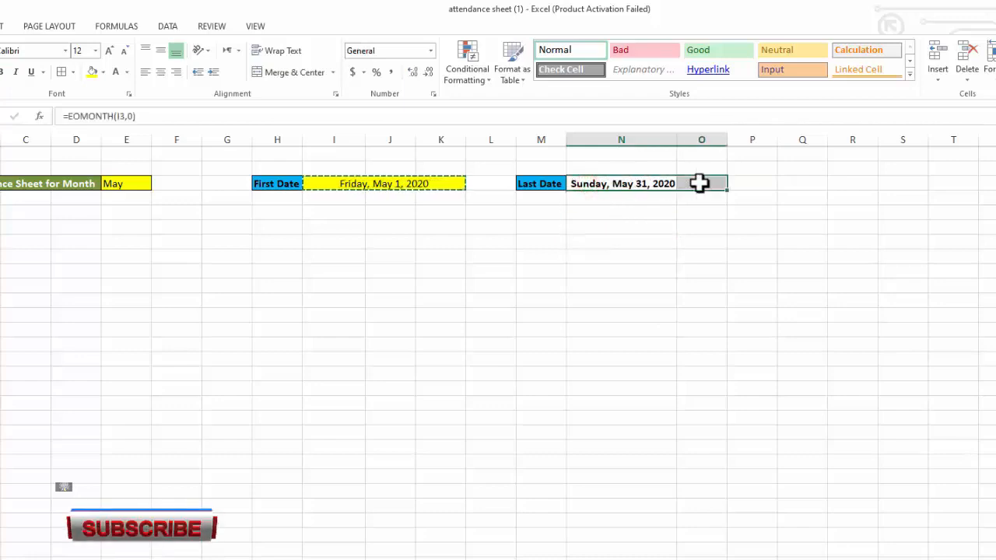
{"action": "left_click", "coordinate": [273, 72]}
{"action": "left_click", "coordinate": [581, 306]}
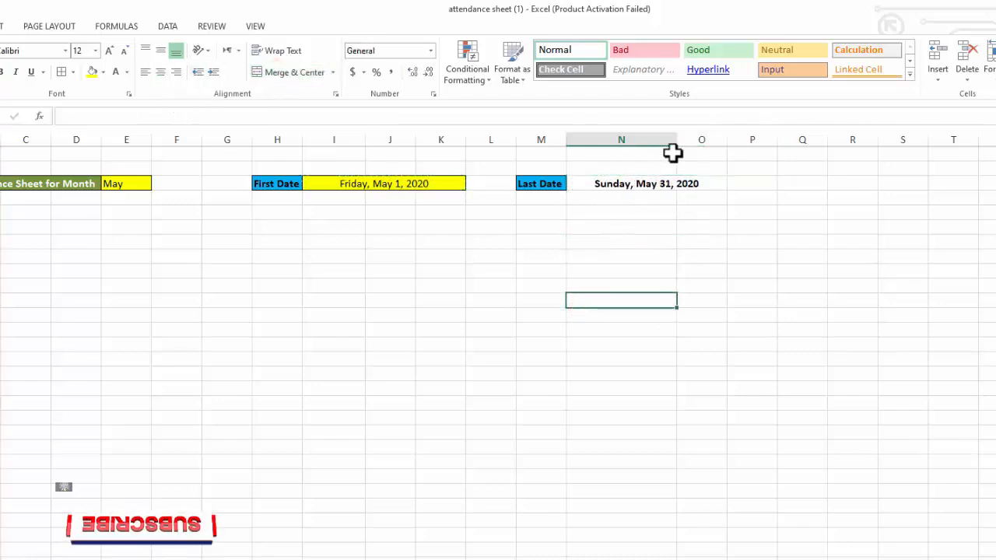
{"action": "left_click_drag", "start_coordinate": [677, 139], "coordinate": [612, 140]}
{"action": "left_click", "coordinate": [583, 186]}
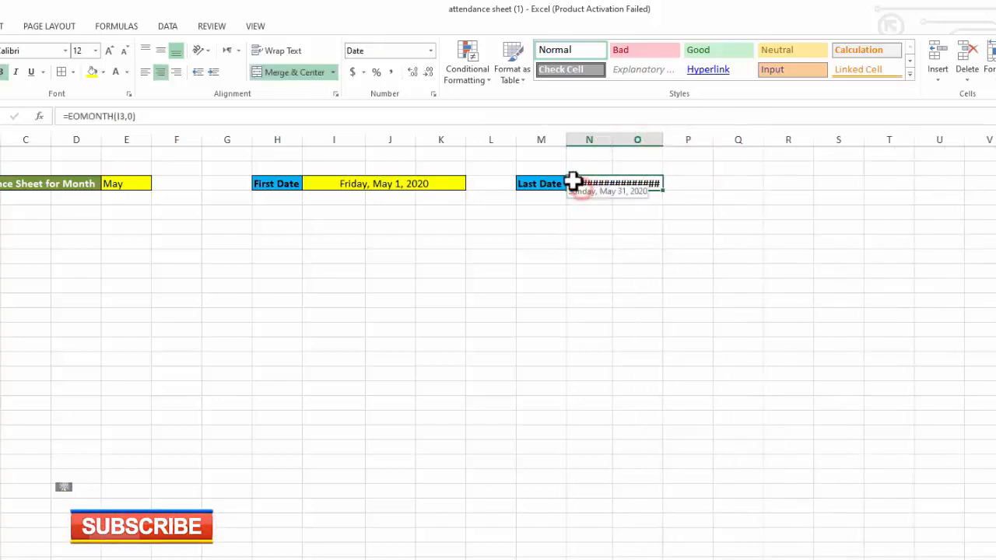
Redo the last date's merge so that it is merged and centered across N3:P3
{"action": "left_click", "coordinate": [625, 236]}
{"action": "left_click", "coordinate": [580, 184]}
{"action": "left_click_drag", "start_coordinate": [677, 183], "coordinate": [678, 184]}
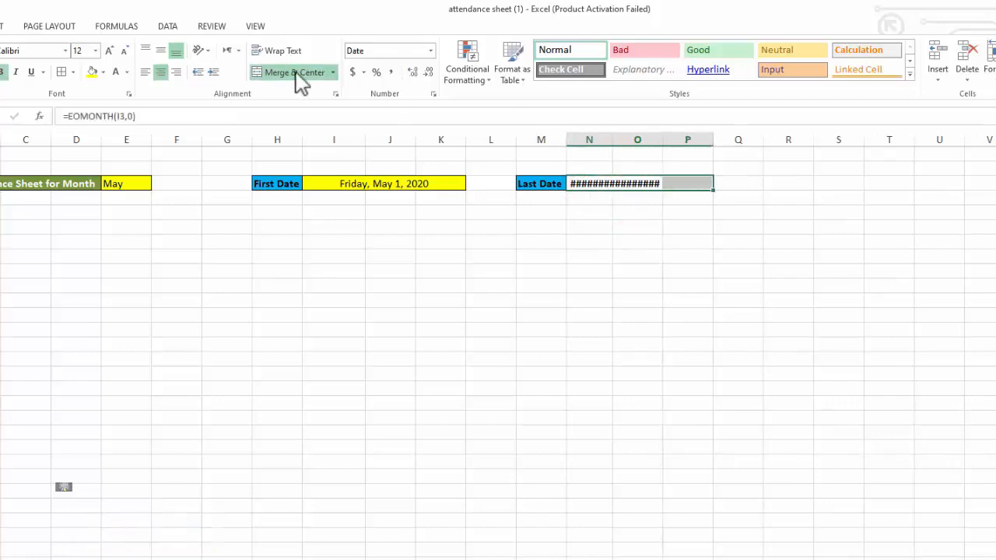
{"action": "left_click", "coordinate": [268, 74]}
{"action": "left_click", "coordinate": [298, 71]}
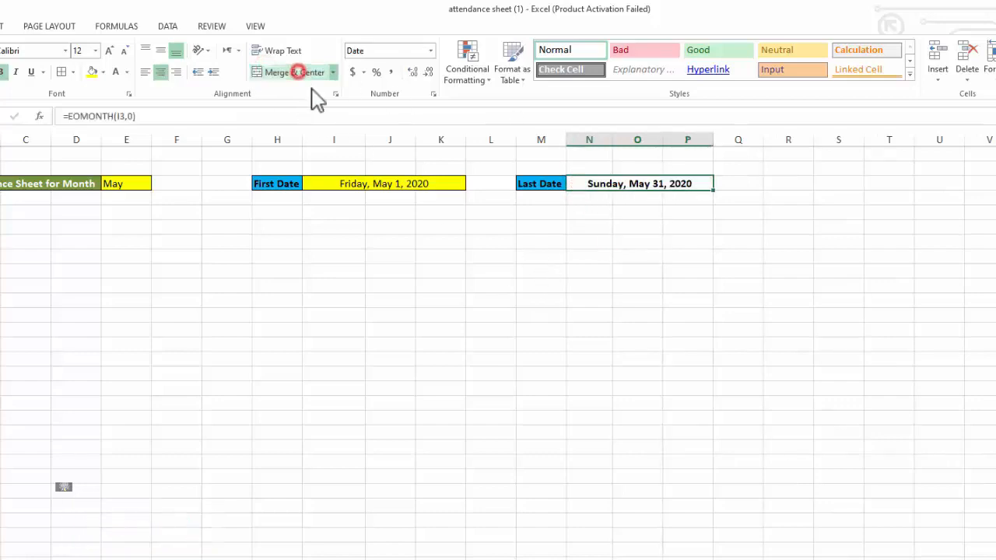
{"action": "left_click", "coordinate": [544, 351]}
Copy the first date's yellow fill, borders and font formatting from I3:K3 onto the merged last date N3:P3
{"action": "left_click", "coordinate": [432, 186]}
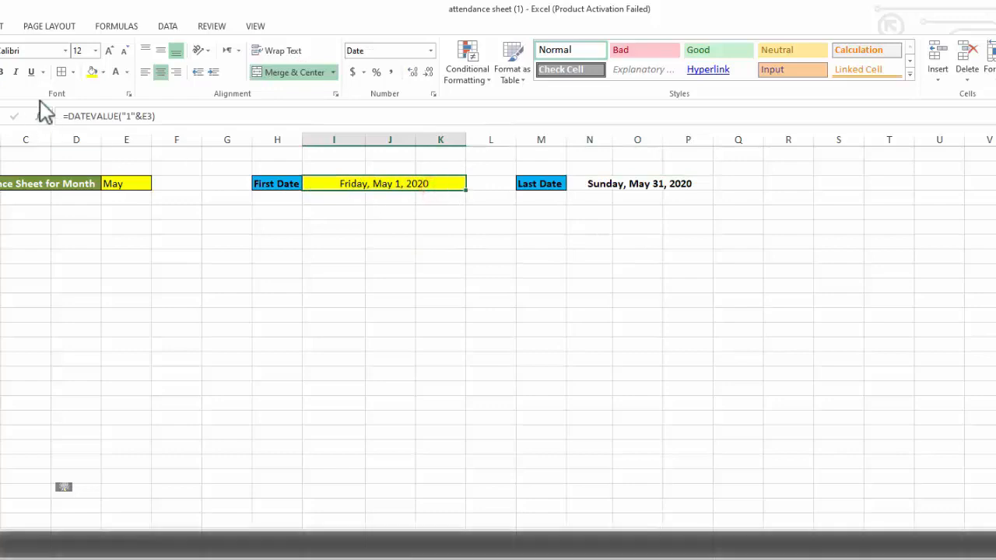
{"action": "left_click", "coordinate": [642, 184]}
{"action": "left_click", "coordinate": [636, 243]}
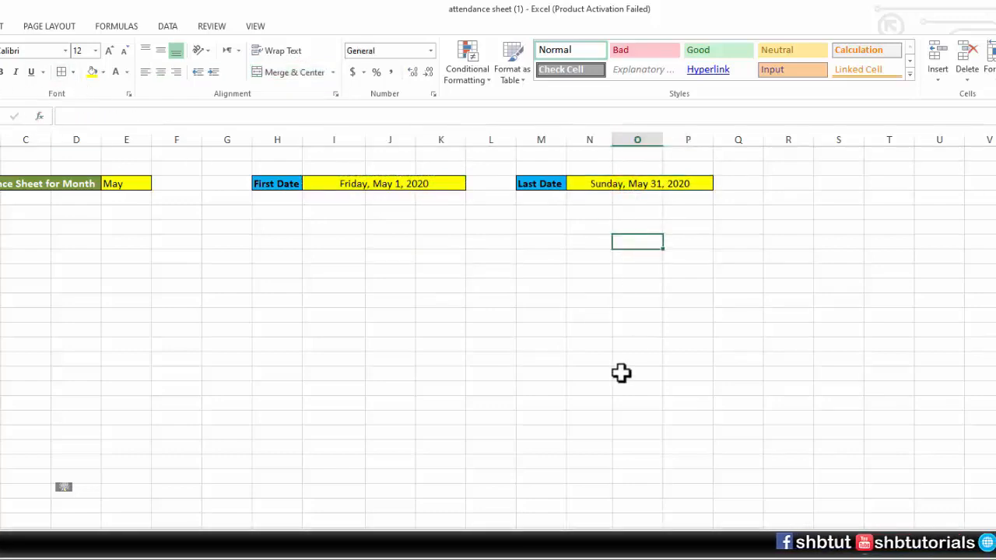
Test the first and last date formulas by switching the month selector in E3 to Jul, ending on Aug
{"action": "left_click", "coordinate": [128, 184]}
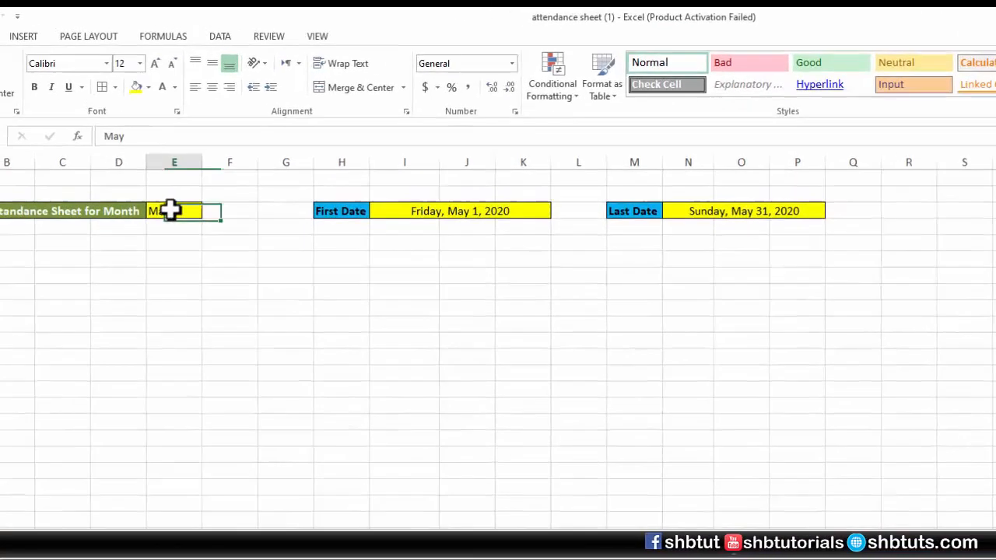
{"action": "left_click", "coordinate": [158, 183]}
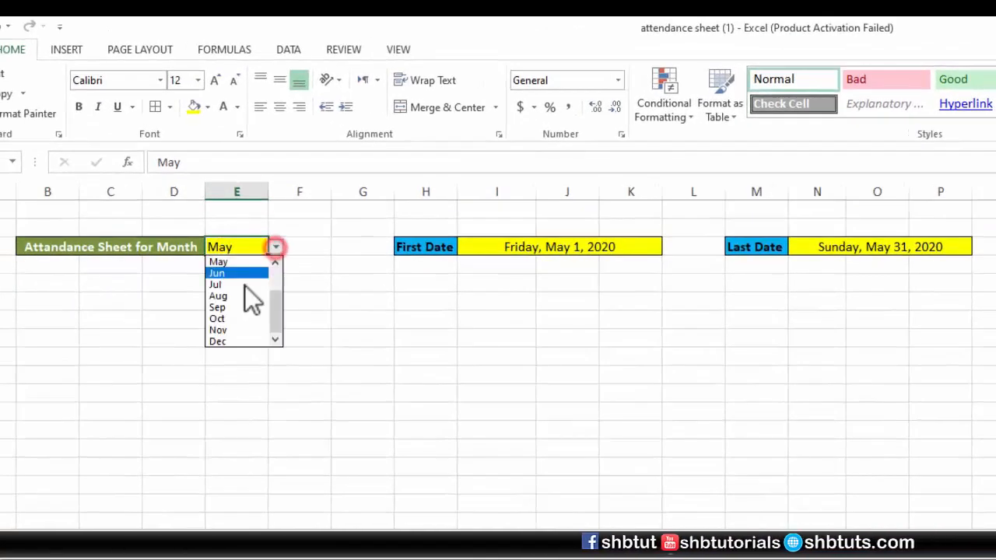
{"action": "left_click", "coordinate": [239, 286]}
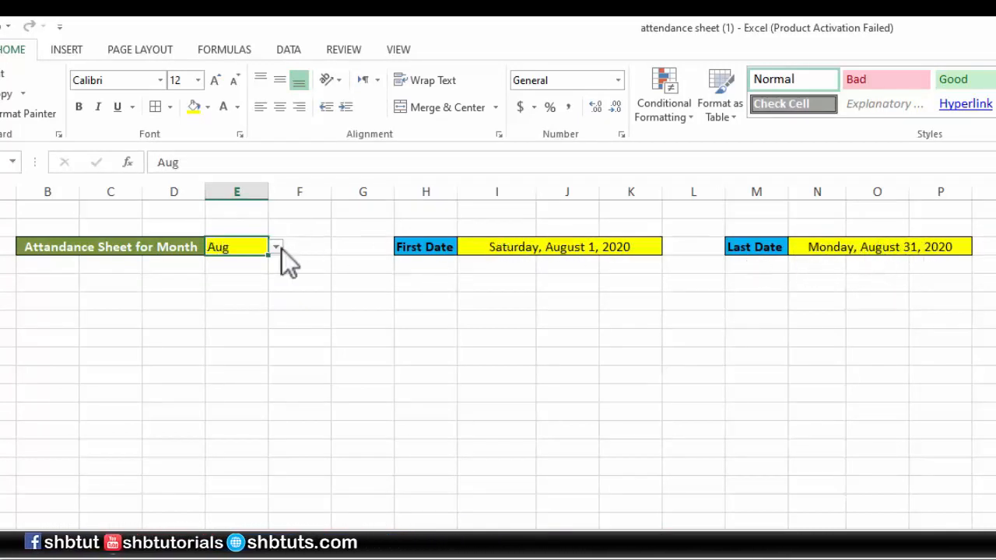
{"action": "left_click", "coordinate": [280, 249]}
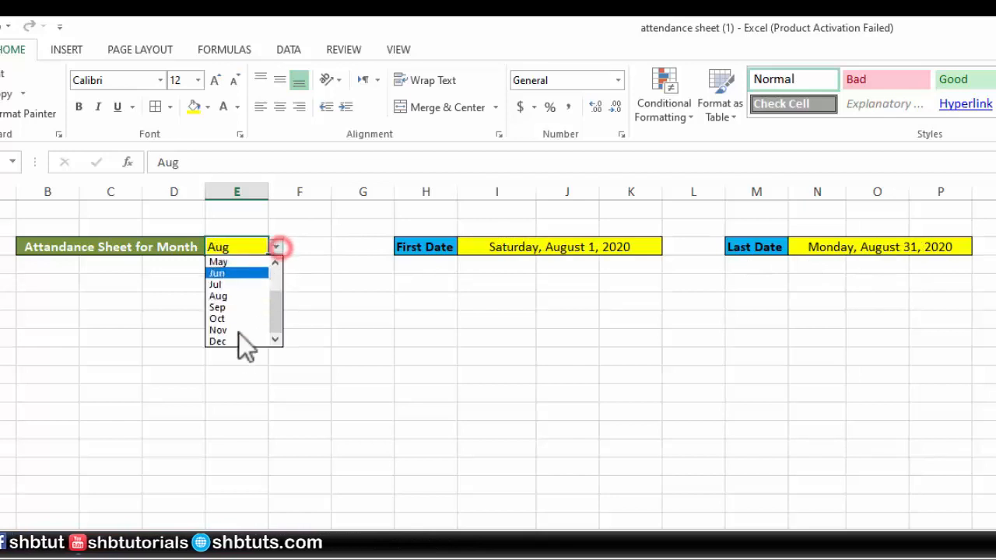
{"action": "left_click", "coordinate": [234, 295]}
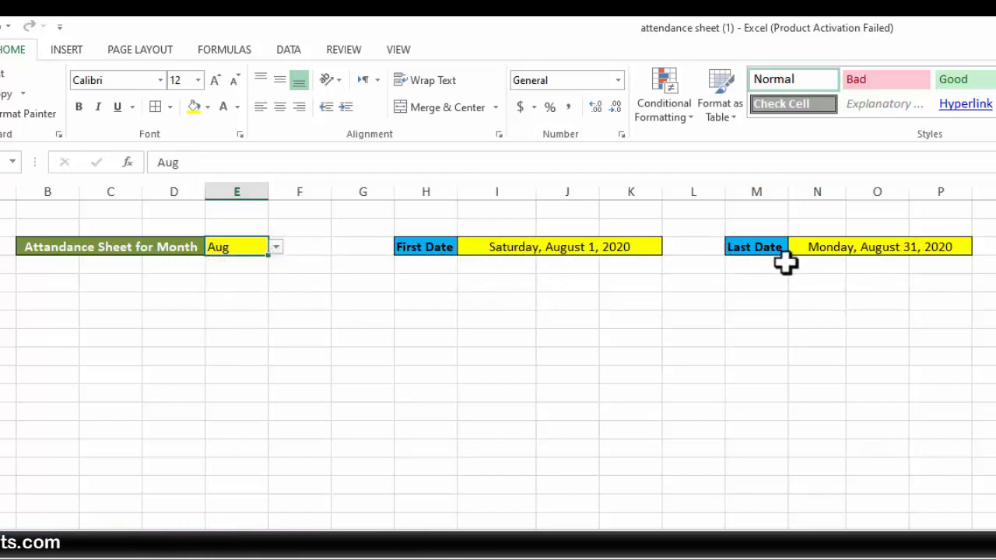
{"action": "left_click", "coordinate": [8, 319]}
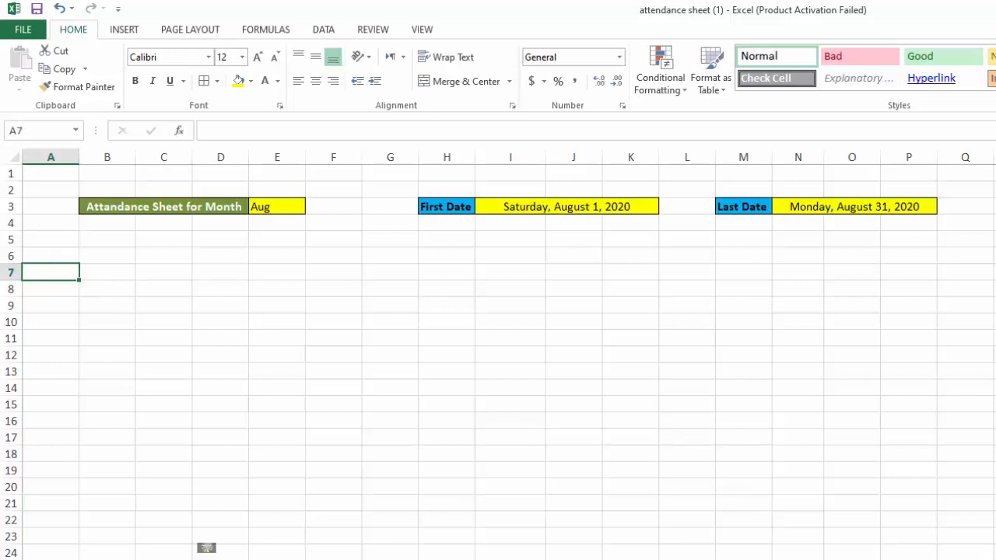
Paste the copied employee list with Sr No, Name and Post into A6:C18 and apply borders to the whole range
{"action": "type", "text": "Sr No\tName\tPost P001\tA\tManager P002\tB\tOfficer P003\tA\tClark P004\tB\tManager P005\tA\tOfficer P006\tB\tClark P007\tA\tManager P008\tB\tOfficer P009\tA\tClark P010\tB\tManager P011\tA\tOfficer"}
{"action": "left_click", "coordinate": [269, 435]}
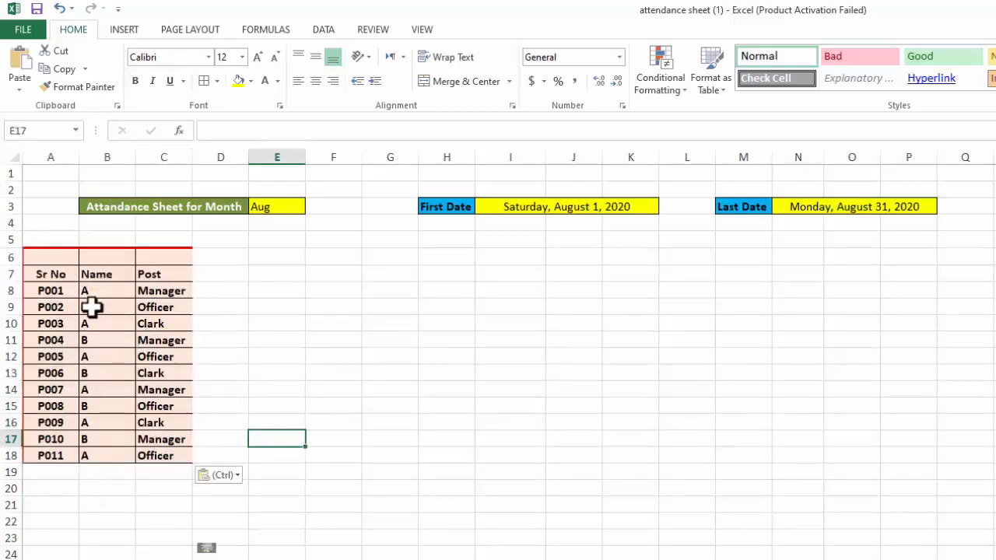
{"action": "left_click_drag", "start_coordinate": [46, 259], "coordinate": [182, 444]}
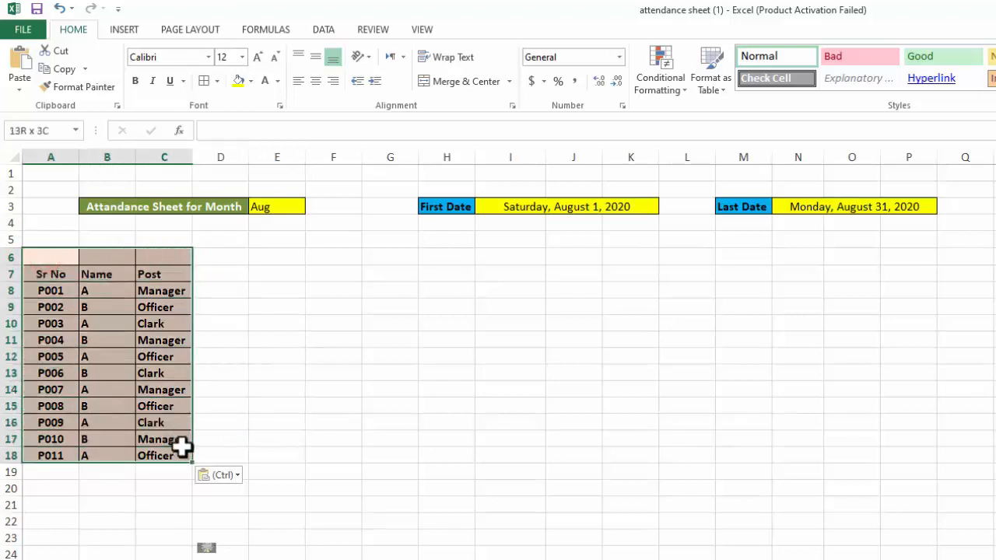
{"action": "left_click", "coordinate": [203, 81]}
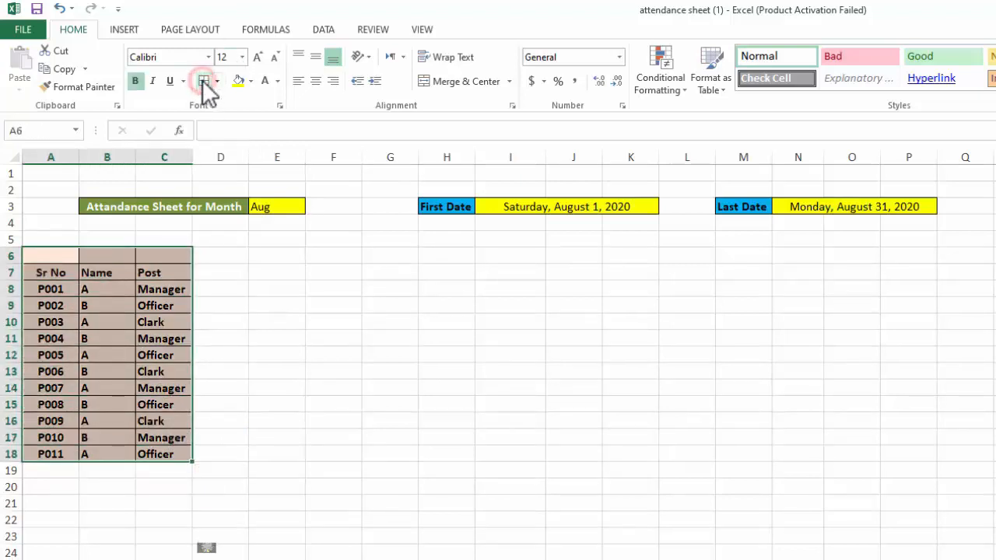
{"action": "left_click", "coordinate": [256, 339]}
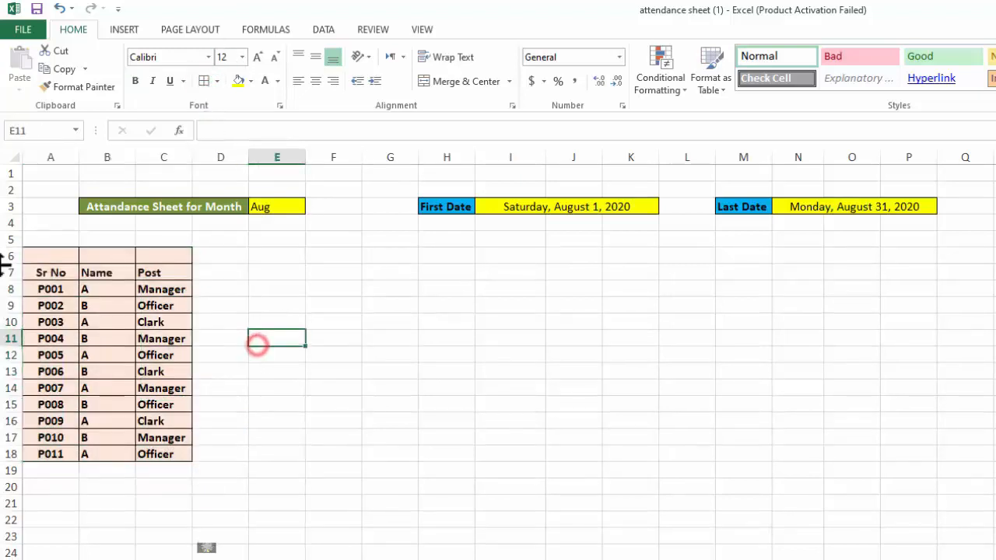
Switch the month selector in E3 to May
{"action": "left_click", "coordinate": [226, 272]}
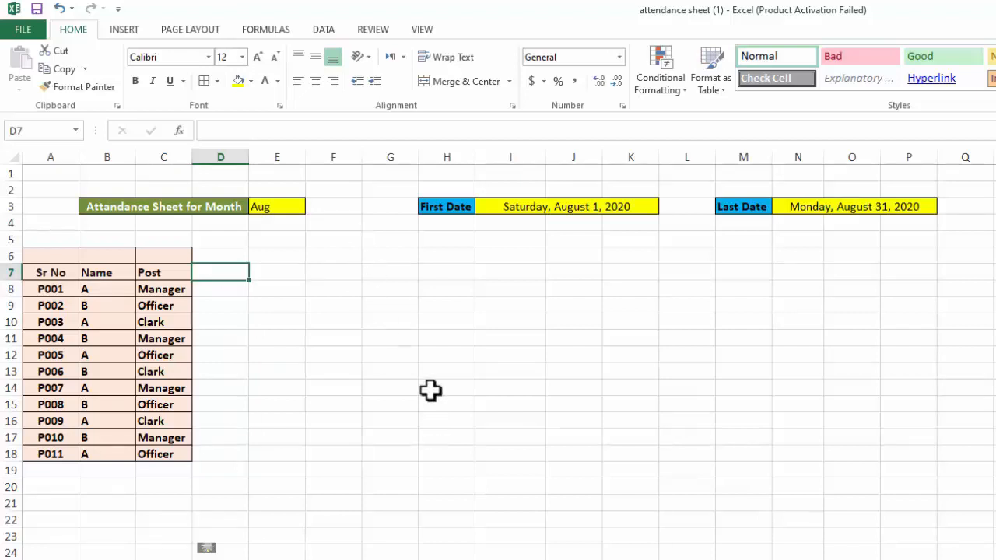
{"action": "left_click", "coordinate": [285, 207]}
{"action": "left_click", "coordinate": [311, 207]}
{"action": "left_click", "coordinate": [295, 221]}
Enter the date 1 May in D7 and fill the date series across row 7 to P7
{"action": "left_click", "coordinate": [230, 274]}
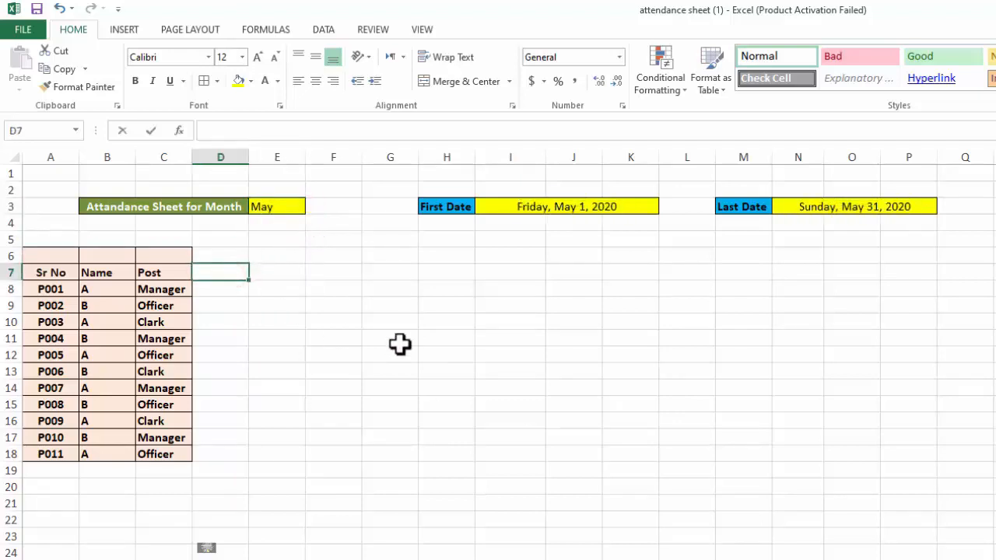
{"action": "type", "text": "1 MAy"}
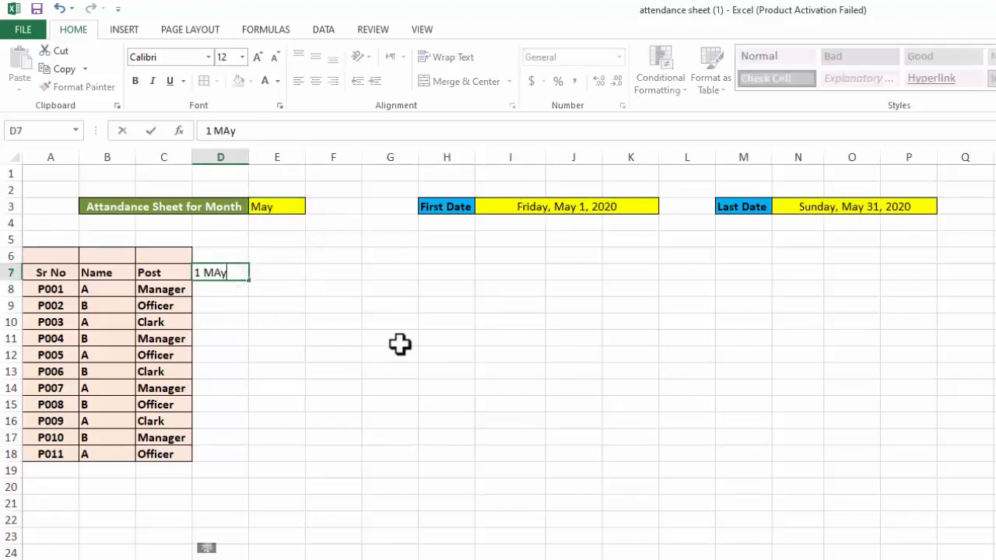
{"action": "key", "text": "ctrl+Return"}
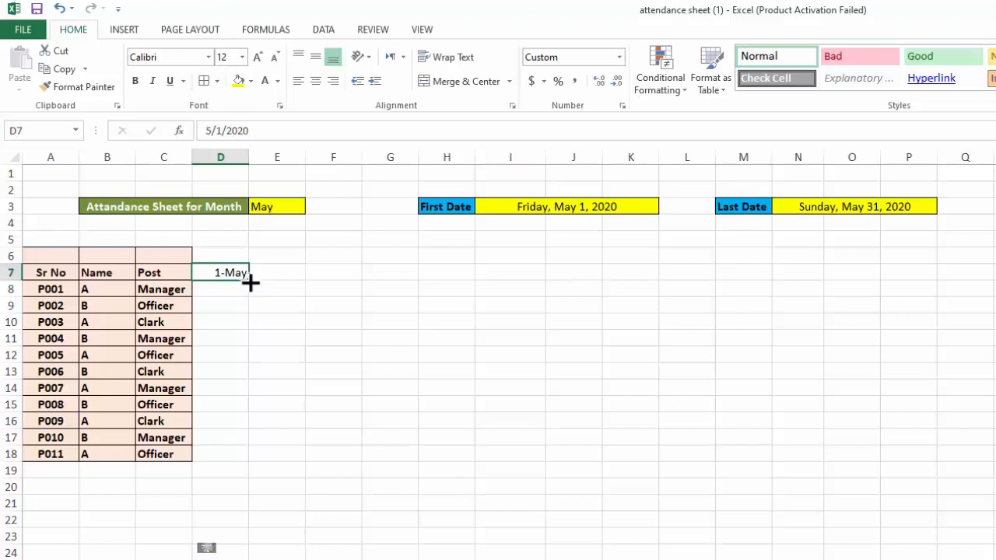
{"action": "left_click_drag", "start_coordinate": [250, 282], "coordinate": [957, 277]}
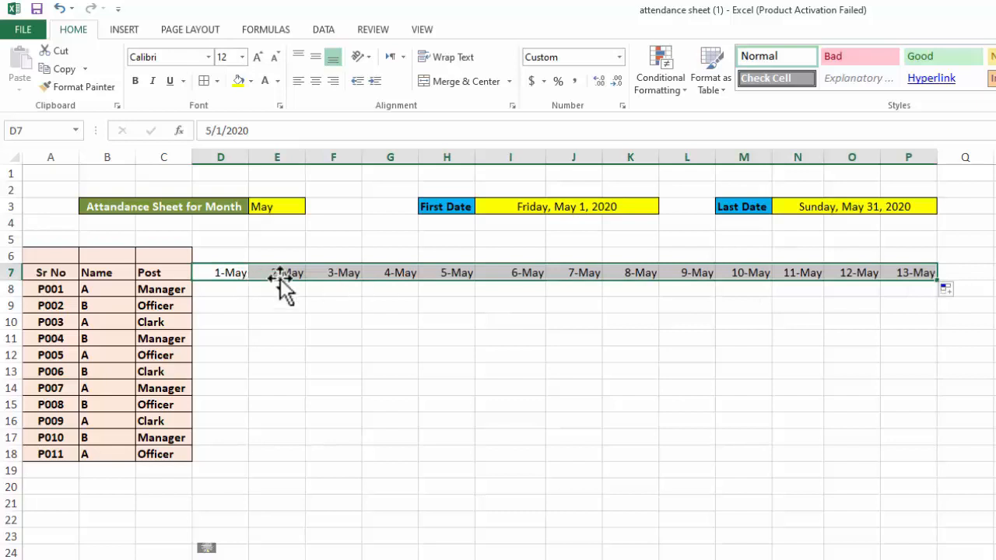
{"action": "left_click", "coordinate": [539, 326]}
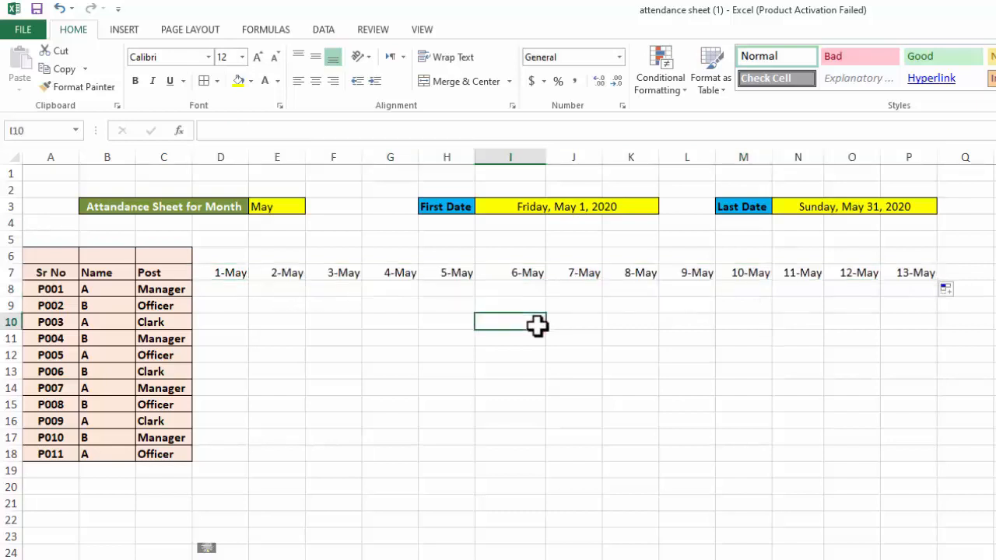
Check whether the row 7 dates follow the month selector by switching E3 to Jun, Sep and back to Jun
{"action": "left_click", "coordinate": [275, 207]}
{"action": "left_click", "coordinate": [311, 207]}
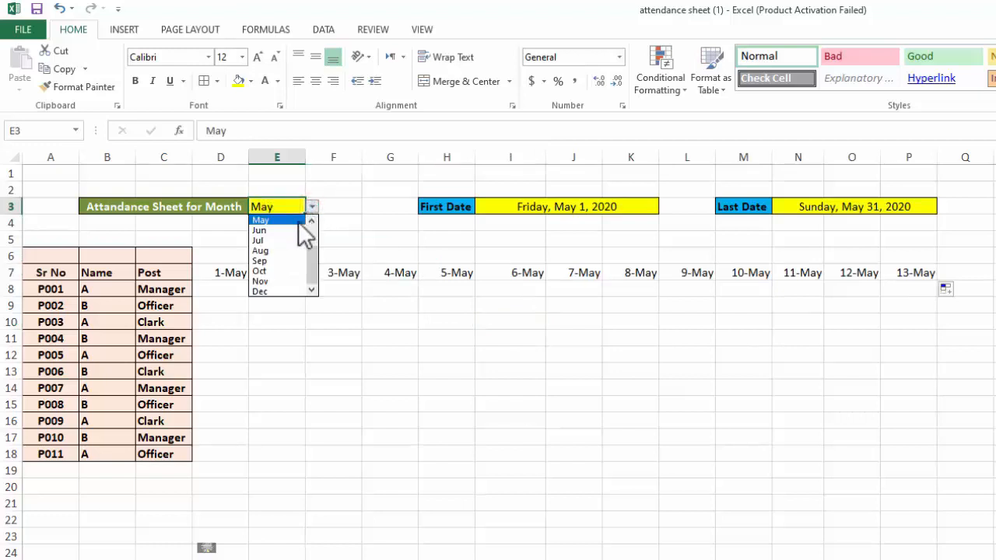
{"action": "left_click", "coordinate": [290, 228]}
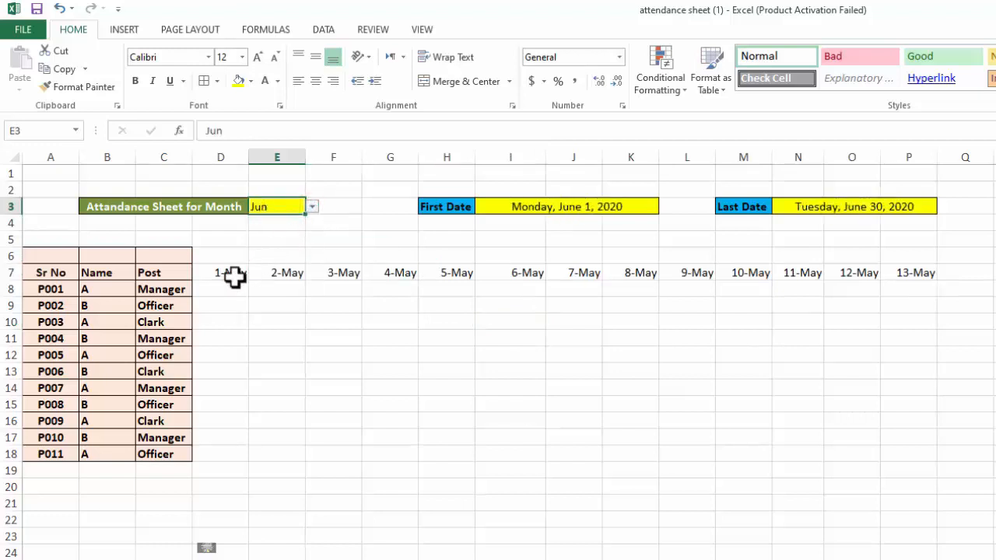
{"action": "left_click", "coordinate": [312, 207]}
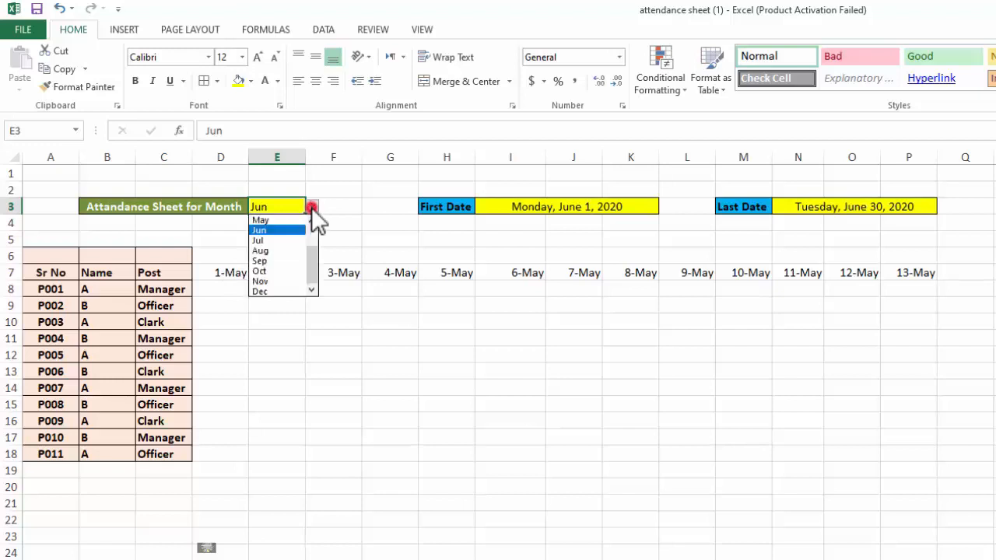
{"action": "left_click", "coordinate": [282, 260]}
{"action": "left_click", "coordinate": [239, 272]}
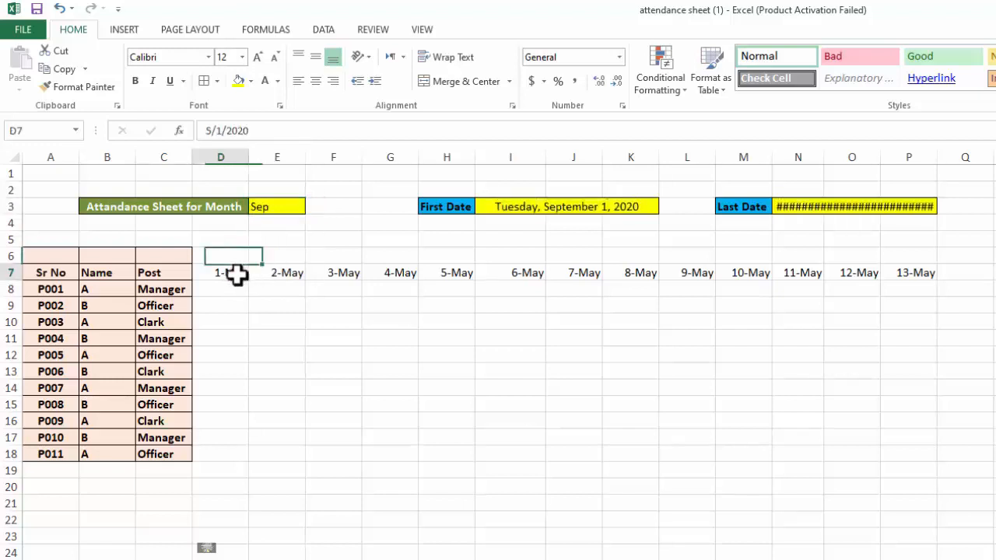
{"action": "left_click", "coordinate": [291, 206]}
{"action": "left_click", "coordinate": [312, 207]}
{"action": "left_click", "coordinate": [296, 229]}
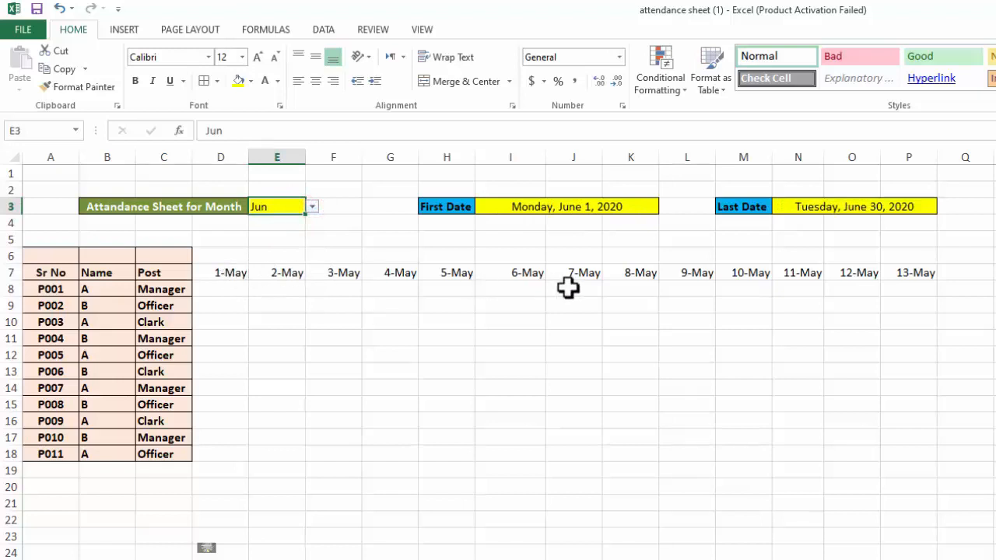
Delete the manually entered May dates from row 7, starting at D7
{"action": "left_click_drag", "start_coordinate": [954, 261], "coordinate": [224, 284]}
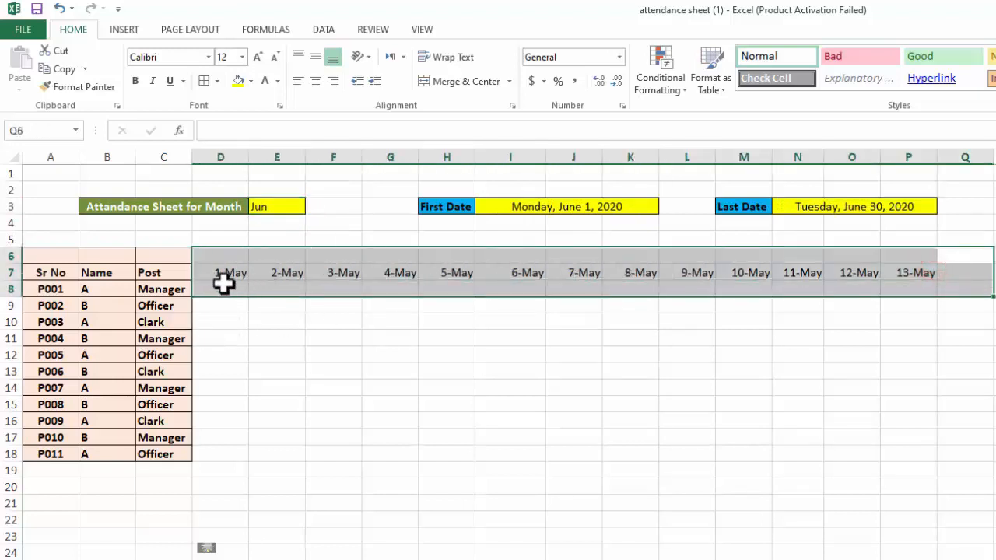
{"action": "key", "text": "Delete"}
{"action": "left_click", "coordinate": [282, 318]}
Enter the formula =(I3) in D7 to link the first day column to the first date of the month
{"action": "left_click", "coordinate": [228, 273]}
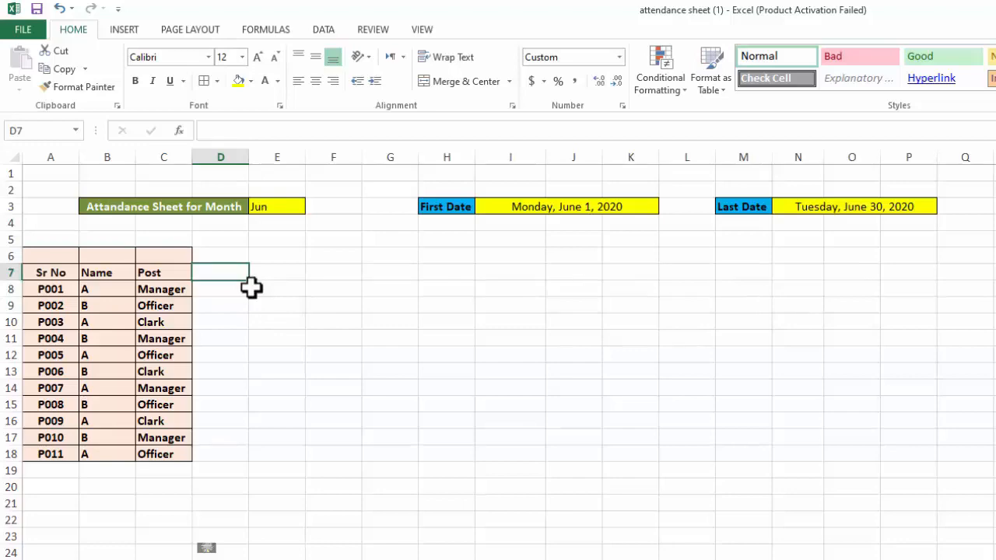
{"action": "type", "text": "=("}
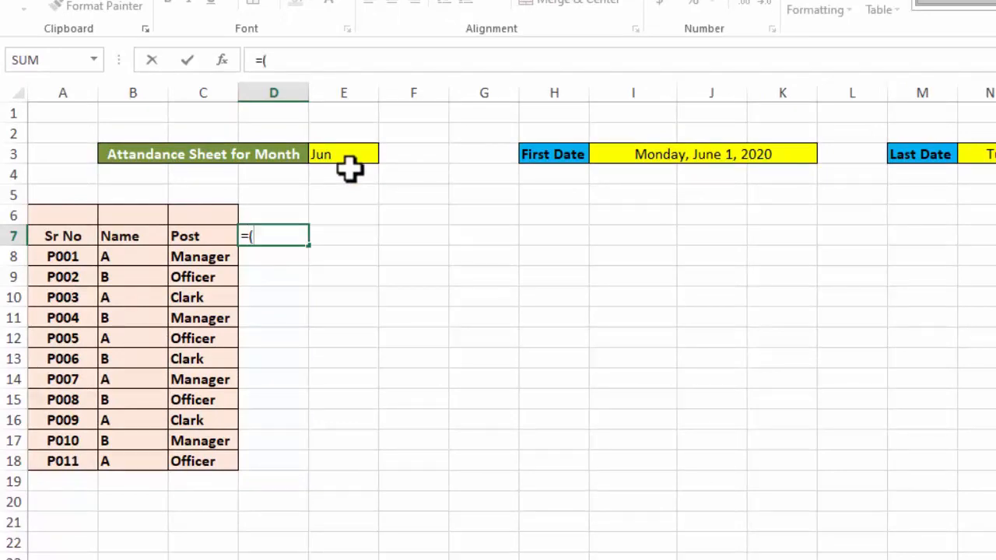
{"action": "left_click", "coordinate": [630, 156]}
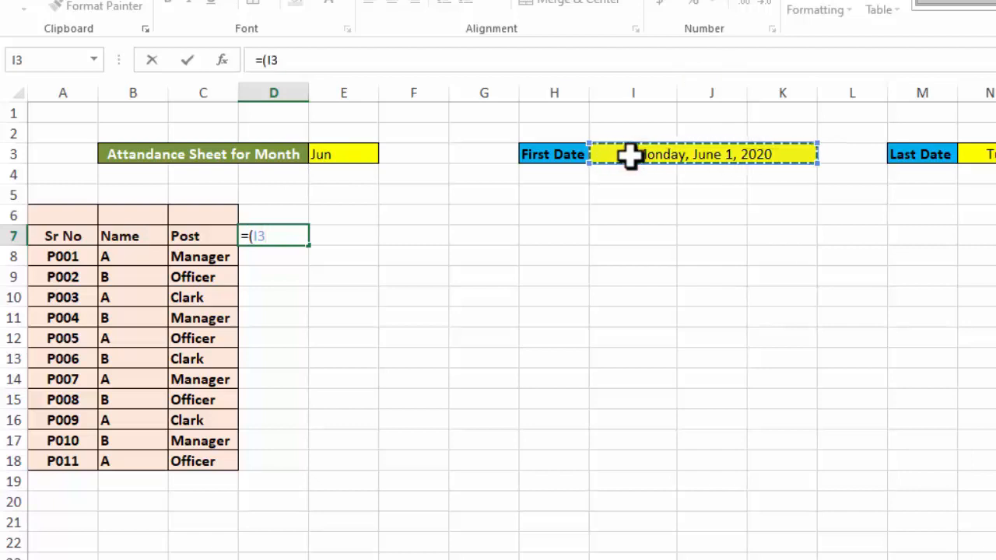
{"action": "type", "text": ")"}
{"action": "key", "text": "Return"}
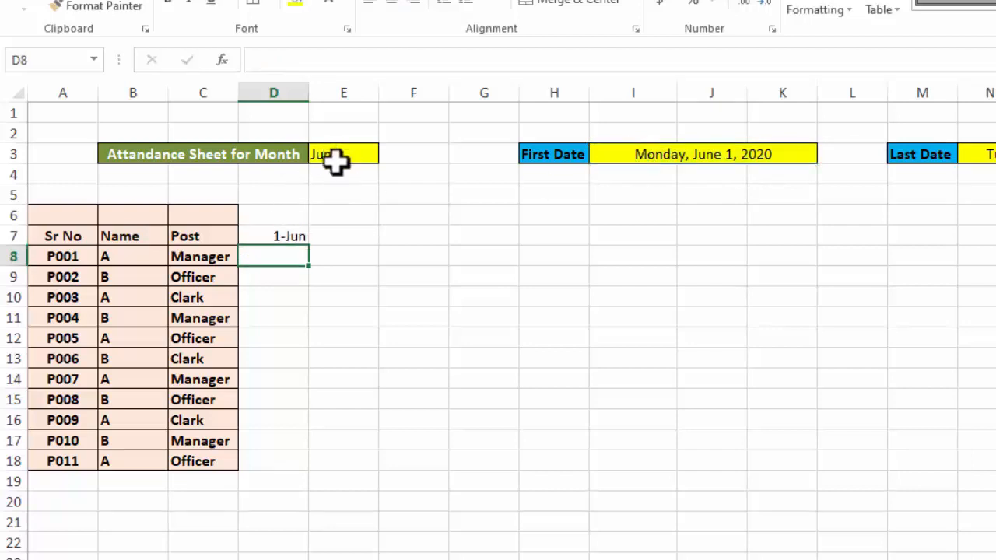
Try to fill the D7 formula across row 7 and inspect the copied cells E7, F7 and G7
{"action": "left_click", "coordinate": [286, 239]}
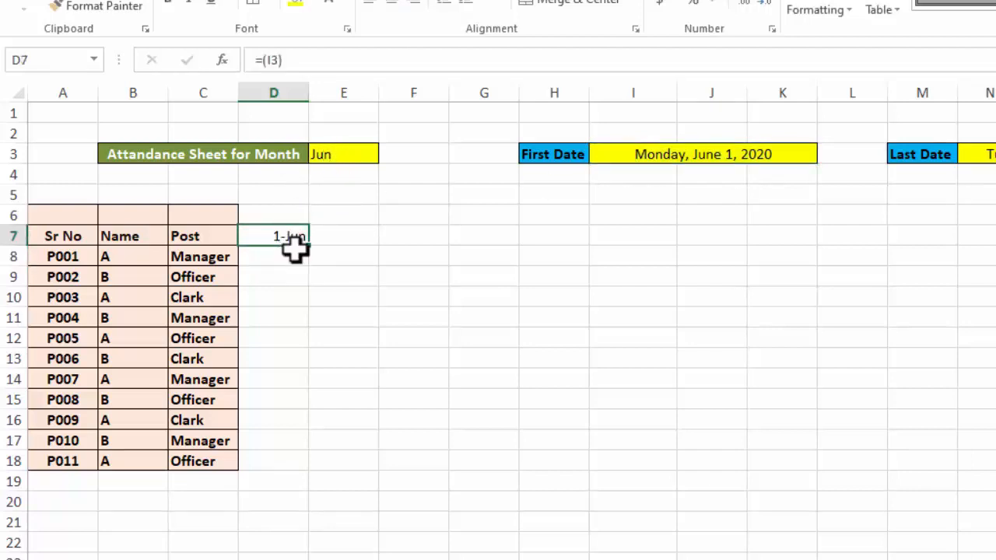
{"action": "left_click_drag", "start_coordinate": [309, 248], "coordinate": [988, 247]}
{"action": "left_click", "coordinate": [431, 269]}
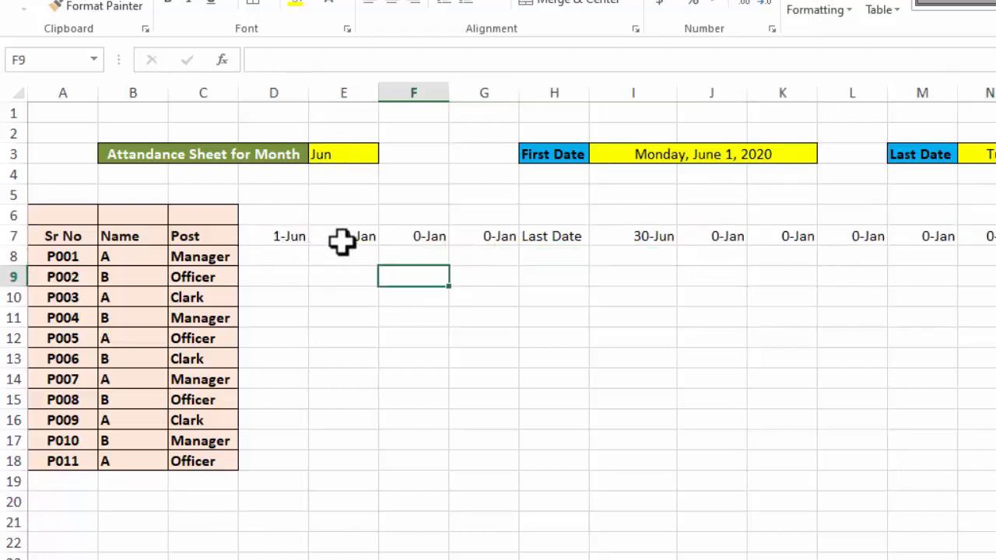
{"action": "left_click", "coordinate": [340, 240]}
{"action": "left_click", "coordinate": [400, 241]}
{"action": "left_click", "coordinate": [473, 244]}
Clear the filled formulas from row 7 from E7 onward, keeping D7
{"action": "left_click_drag", "start_coordinate": [992, 216], "coordinate": [356, 271]}
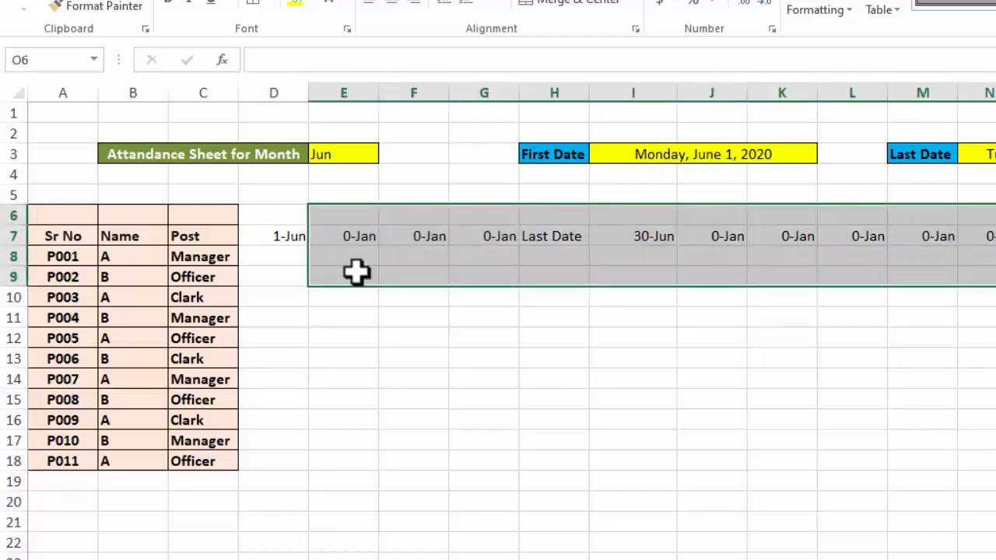
{"action": "key", "text": "Delete"}
{"action": "left_click", "coordinate": [325, 352]}
Enter the formula =IF(D7<$N$3,D7+1," ") in E7 to produce the next day up to the month's last date
{"action": "left_click", "coordinate": [277, 237]}
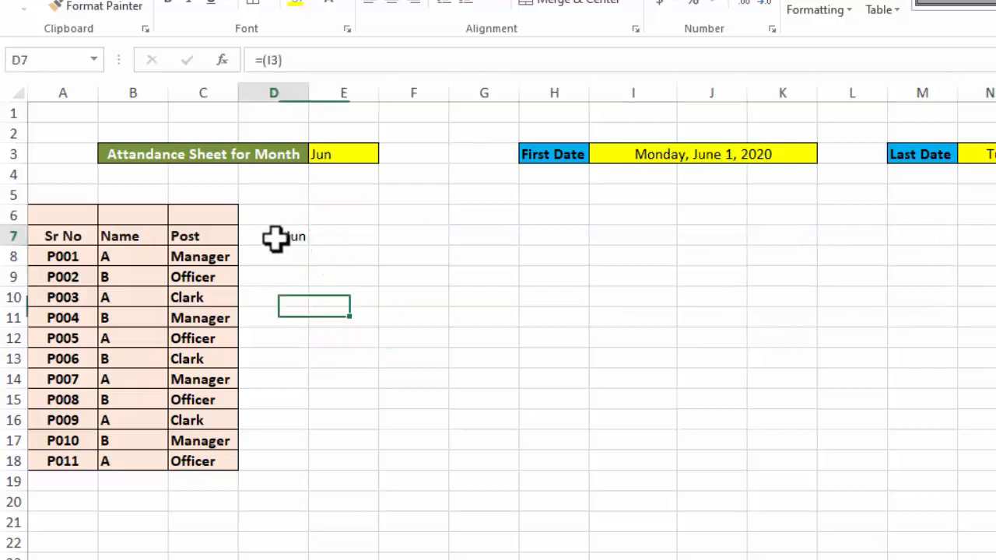
{"action": "left_click", "coordinate": [345, 240]}
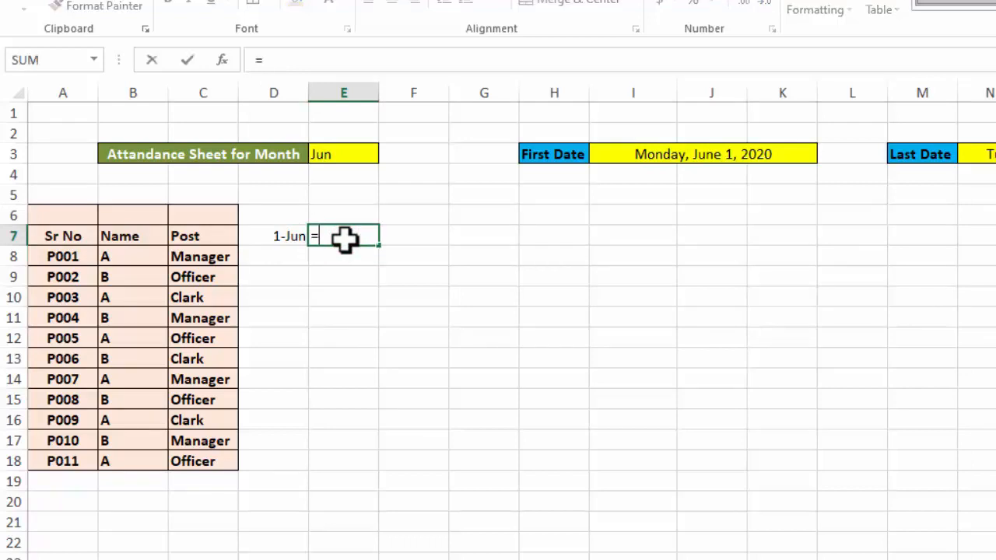
{"action": "type", "text": "=if"}
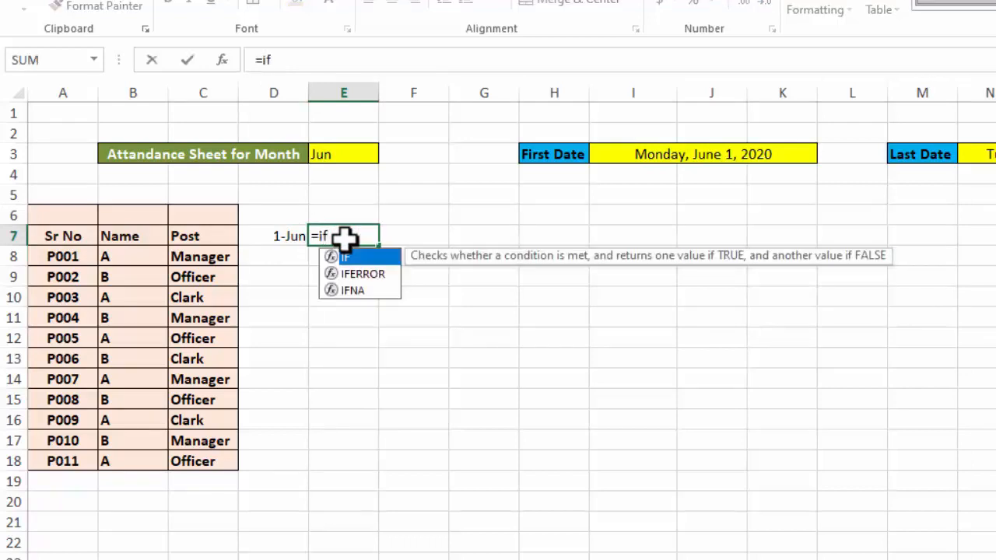
{"action": "type", "text": "("}
{"action": "left_click", "coordinate": [281, 235]}
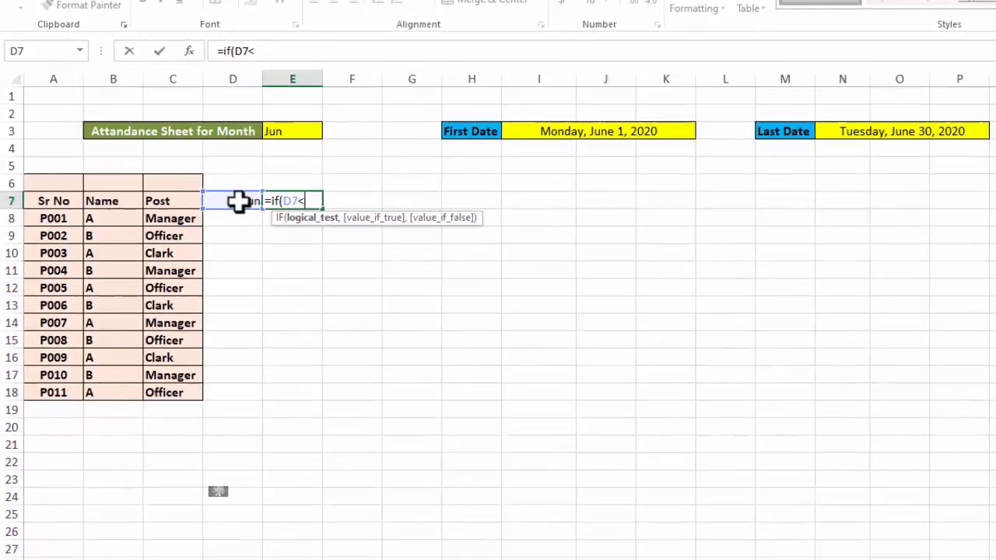
{"action": "left_click", "coordinate": [833, 125]}
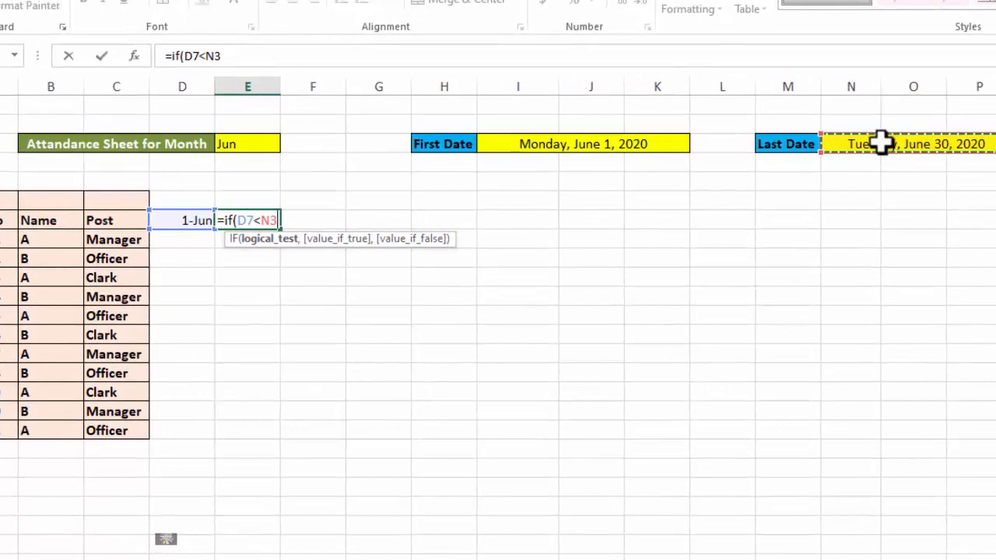
{"action": "key", "text": "F4"}
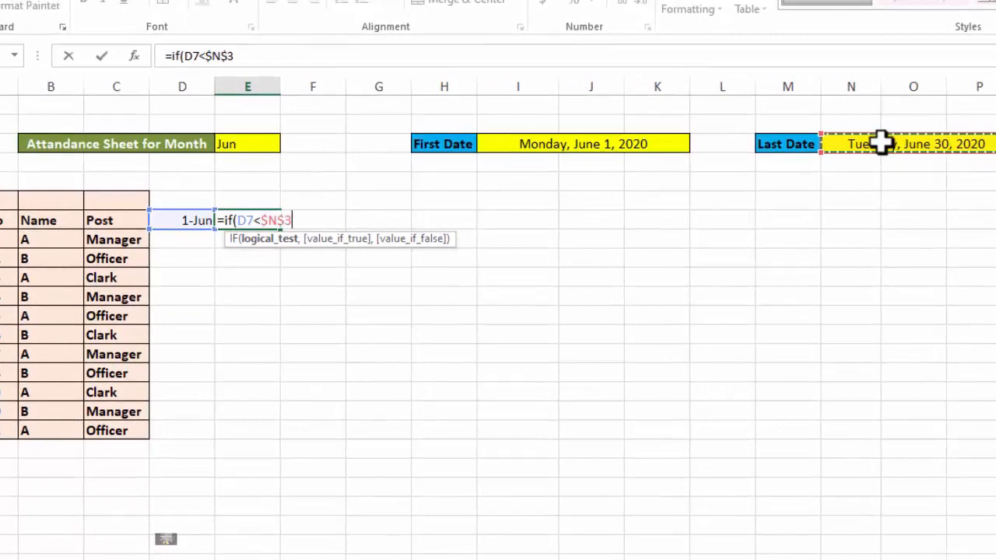
{"action": "type", "text": ","}
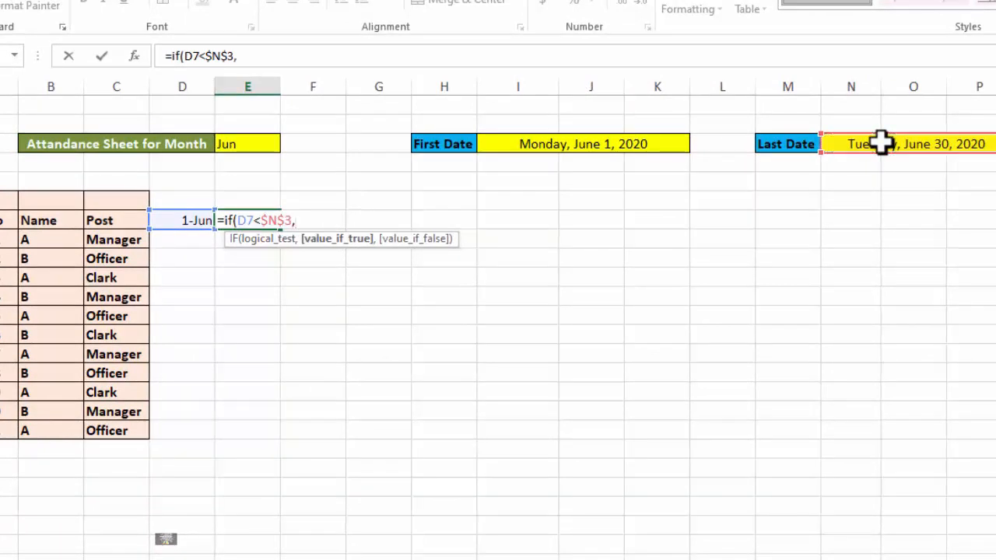
{"action": "left_click", "coordinate": [183, 220]}
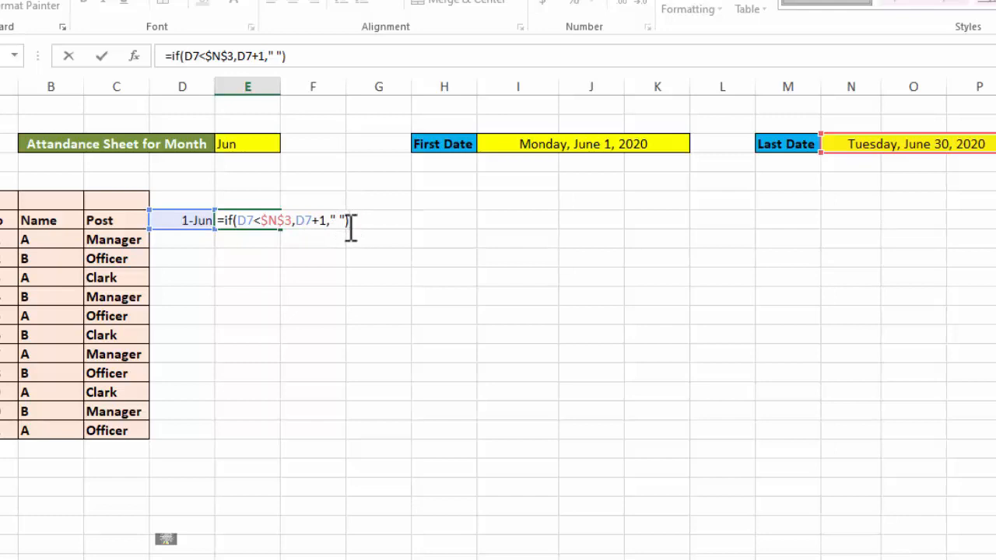
{"action": "key", "text": "Return"}
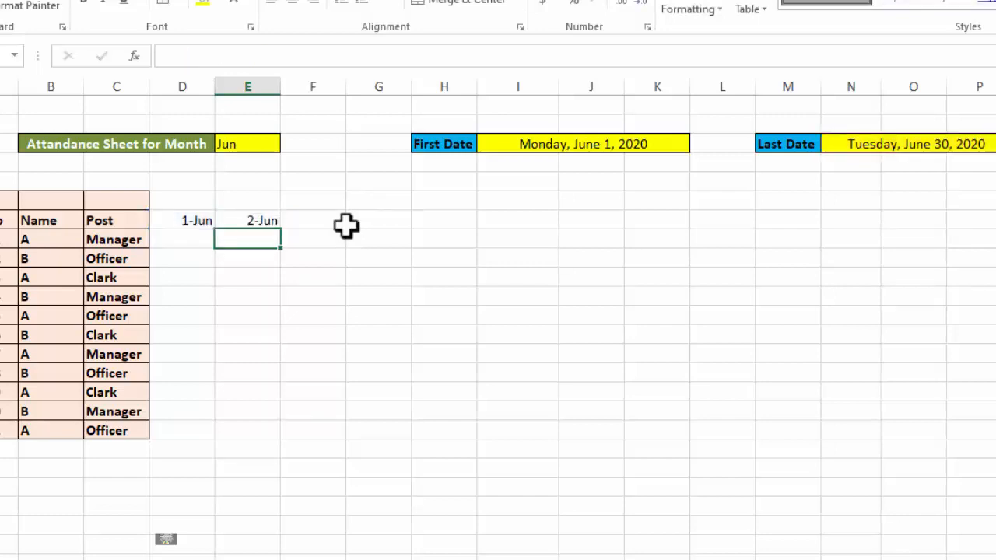
Fill the E7 formula across row 7 to AH7 and check the copied formula in AG7
{"action": "left_click", "coordinate": [257, 224]}
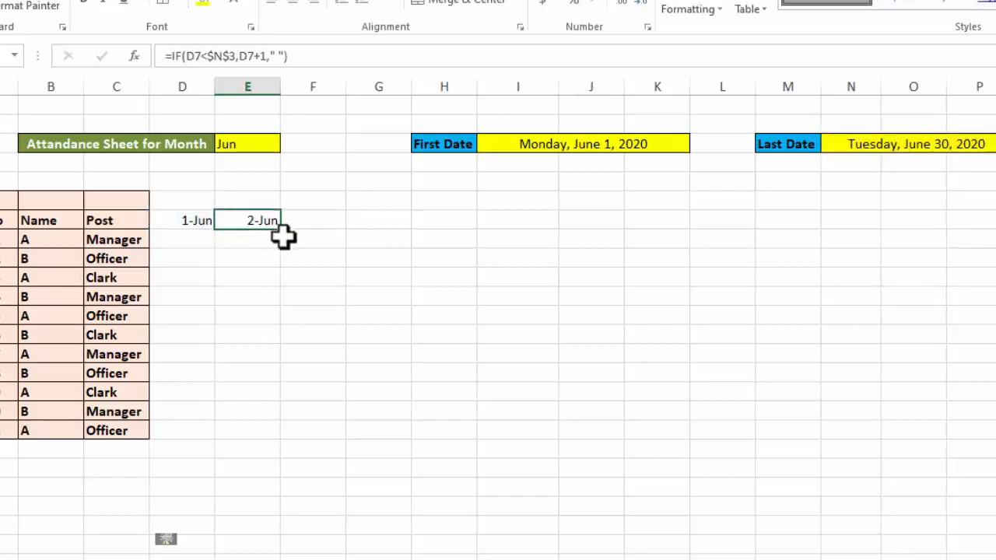
{"action": "left_click_drag", "start_coordinate": [280, 231], "coordinate": [756, 208]}
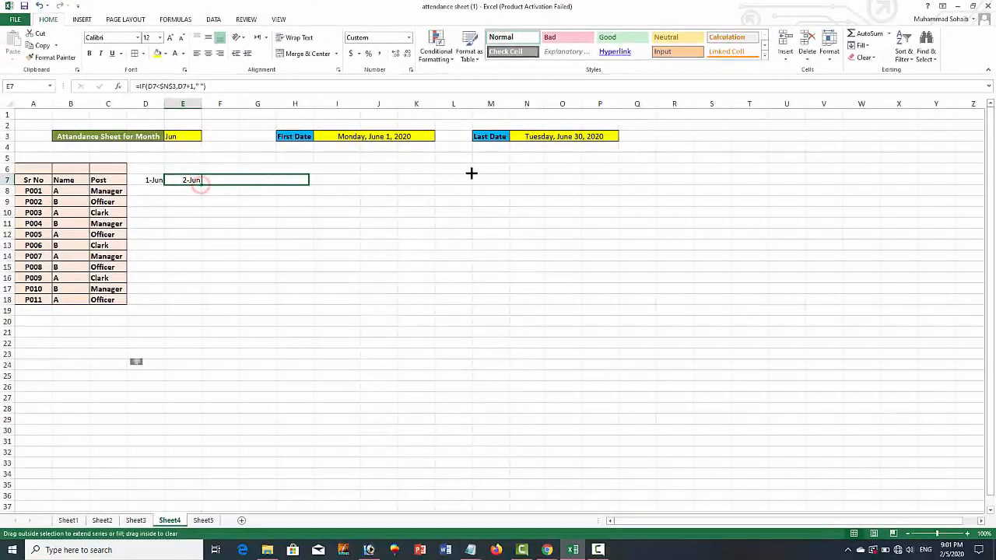
{"action": "left_click_drag", "start_coordinate": [471, 173], "coordinate": [861, 187]}
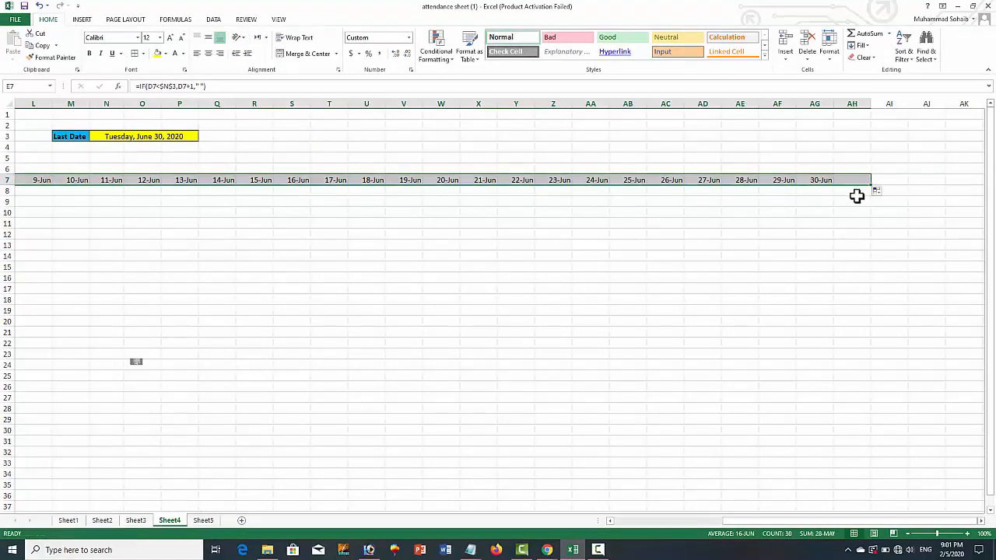
{"action": "left_click", "coordinate": [829, 195]}
{"action": "left_click", "coordinate": [826, 183]}
{"action": "left_click_drag", "start_coordinate": [885, 524], "coordinate": [760, 527]}
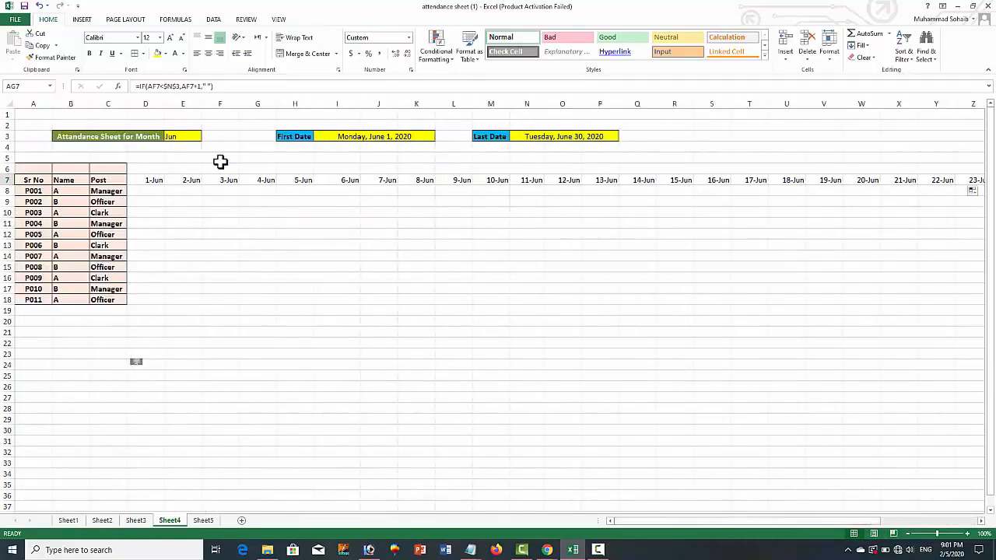
Switch the month selector in E3 to Aug and then to Oct to check the row 7 dates
{"action": "left_click", "coordinate": [187, 137]}
{"action": "left_click", "coordinate": [205, 136]}
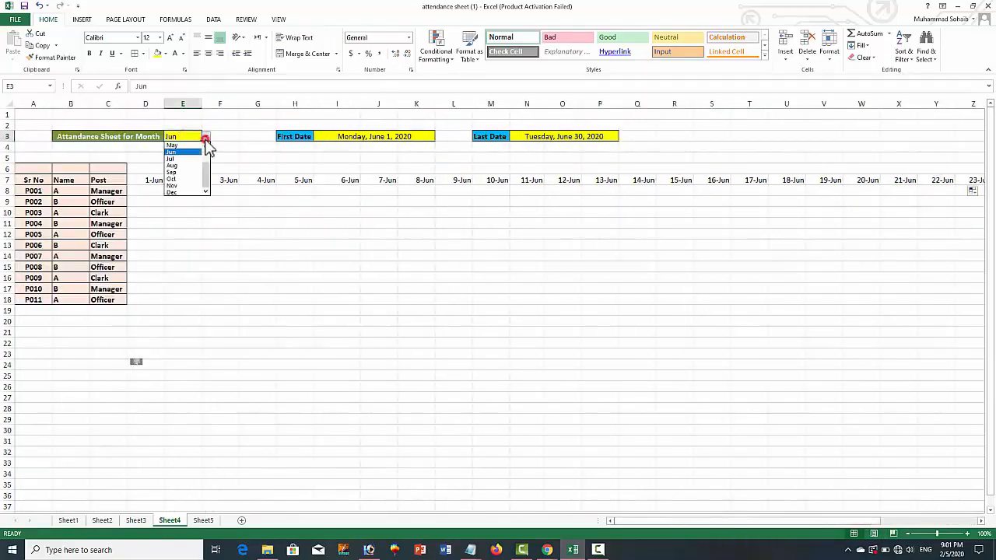
{"action": "left_click", "coordinate": [193, 166]}
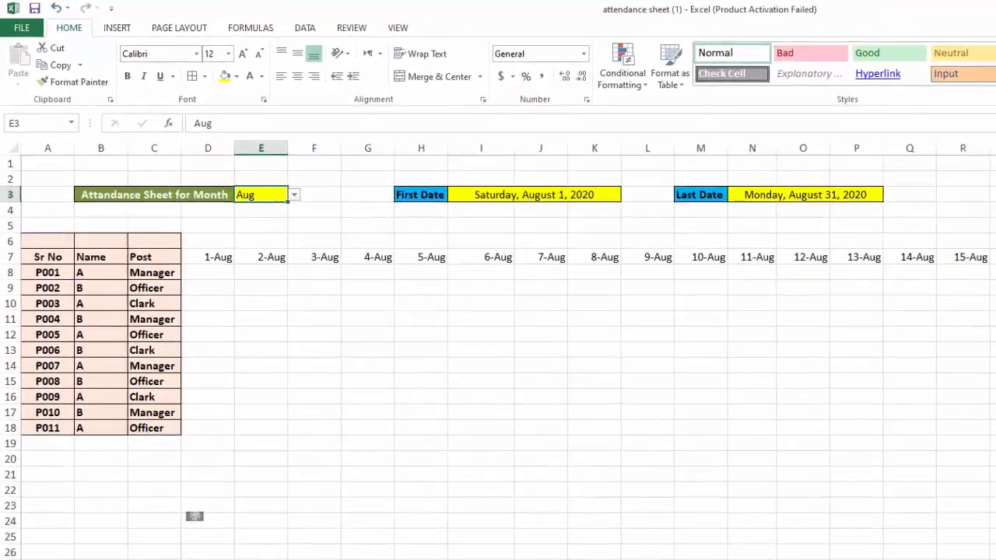
{"action": "scroll", "coordinate": [498, 350], "scroll_direction": "right", "scroll_amount": 3}
{"action": "scroll", "coordinate": [498, 350], "scroll_direction": "left", "scroll_amount": 3}
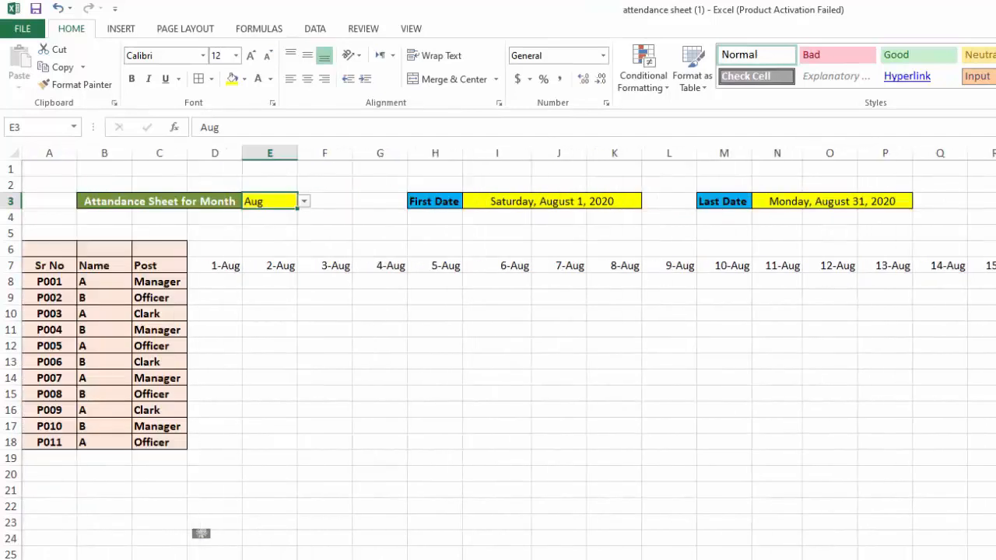
{"action": "left_click", "coordinate": [304, 201]}
{"action": "left_click", "coordinate": [263, 259]}
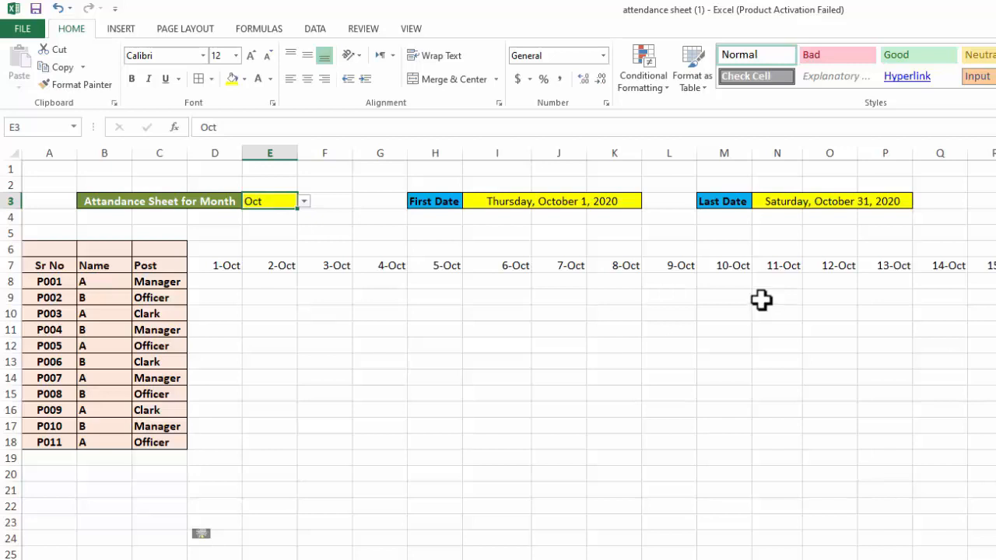
Enter Sunday in D6 and fill the weekday series across row 6 to P6
{"action": "left_click", "coordinate": [221, 244]}
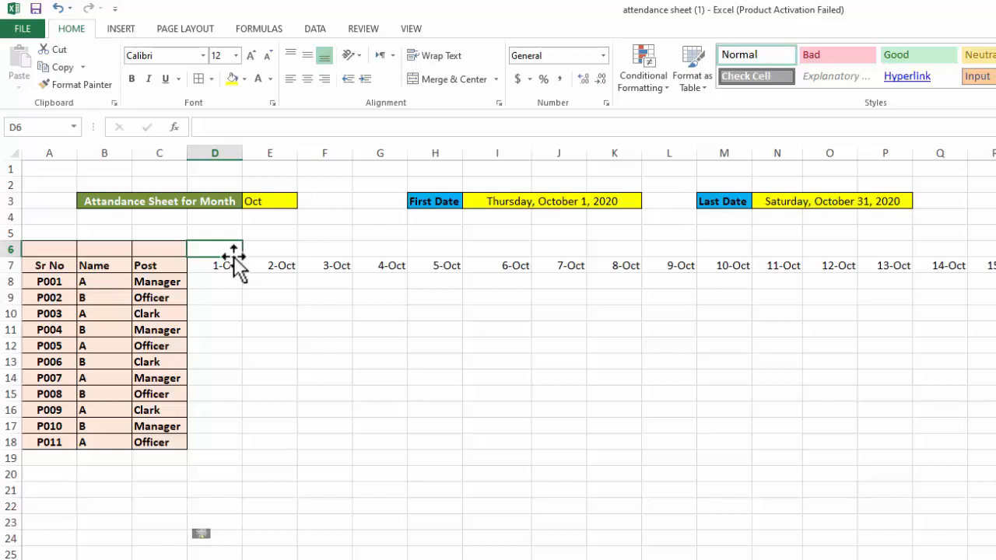
{"action": "type", "text": "su"}
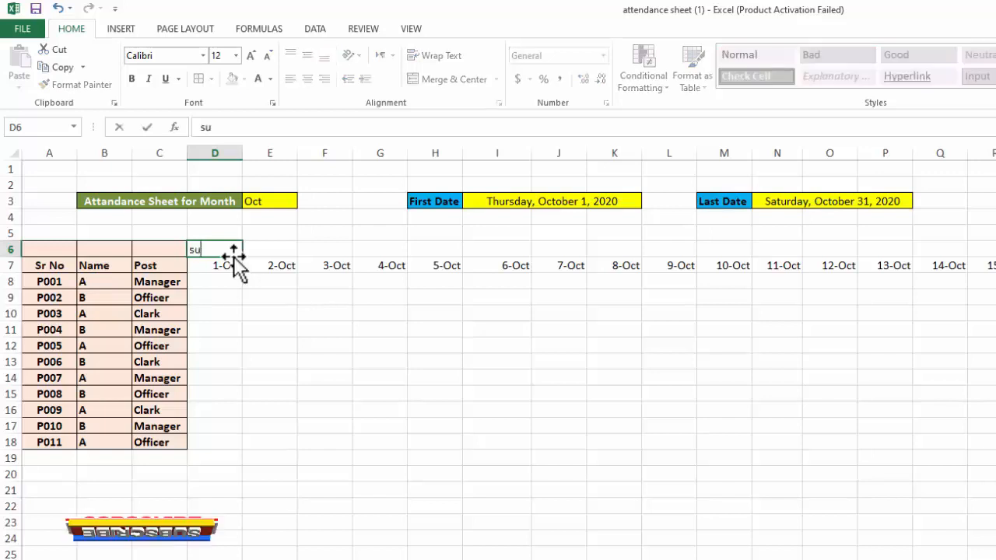
{"action": "type", "text": "nday"}
{"action": "key", "text": "Return"}
{"action": "key", "text": "Up"}
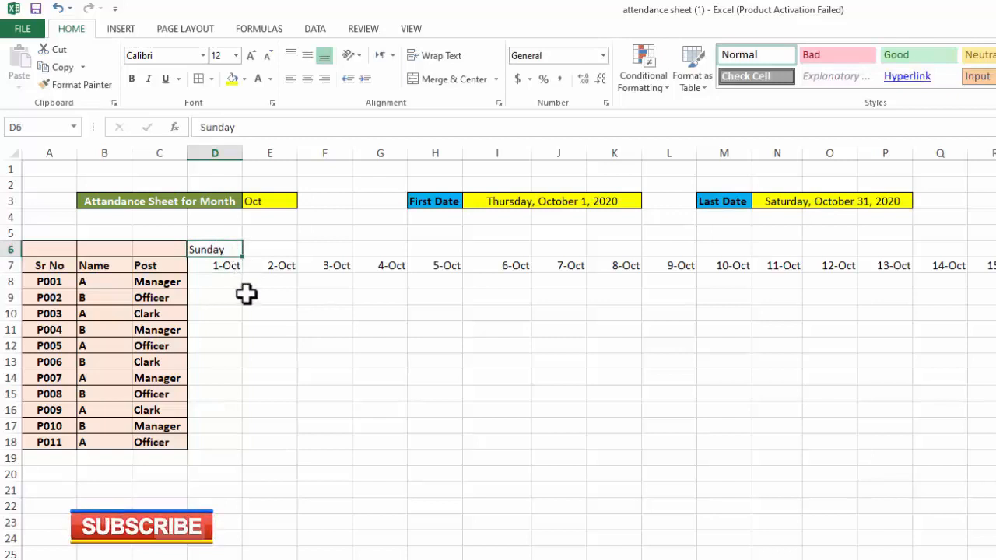
{"action": "left_click_drag", "start_coordinate": [242, 258], "coordinate": [920, 258]}
{"action": "left_click", "coordinate": [514, 343]}
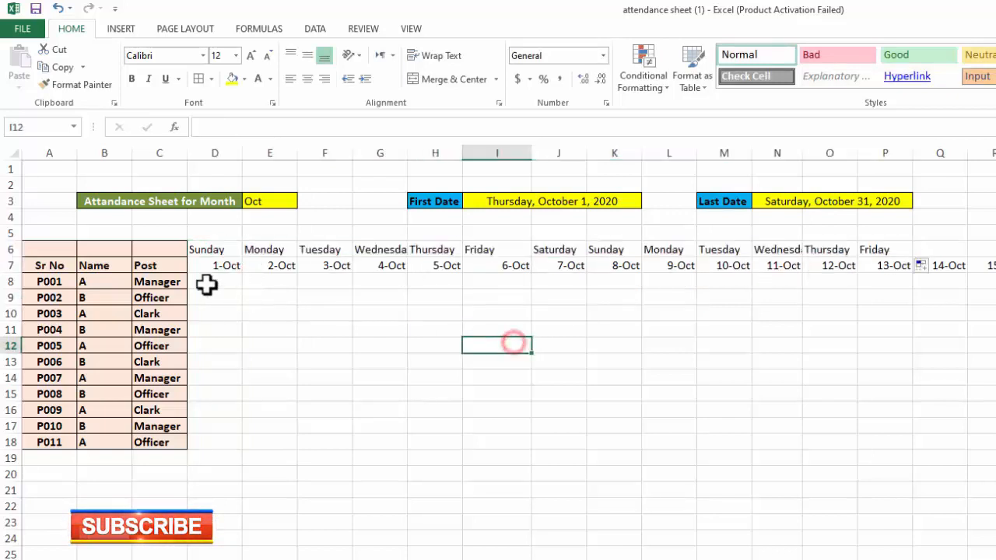
Change the month in E3 to Sep to compare the typed weekdays with the first date
{"action": "left_click", "coordinate": [286, 203]}
{"action": "left_click", "coordinate": [303, 202]}
{"action": "left_click", "coordinate": [283, 253]}
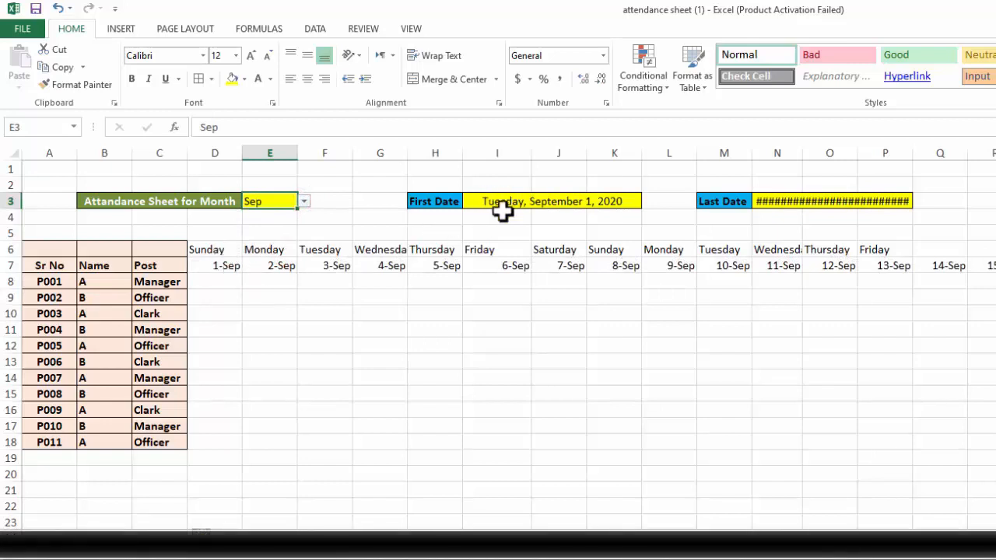
Clear the typed weekday names from D6:P6
{"action": "left_click_drag", "start_coordinate": [221, 244], "coordinate": [877, 245]}
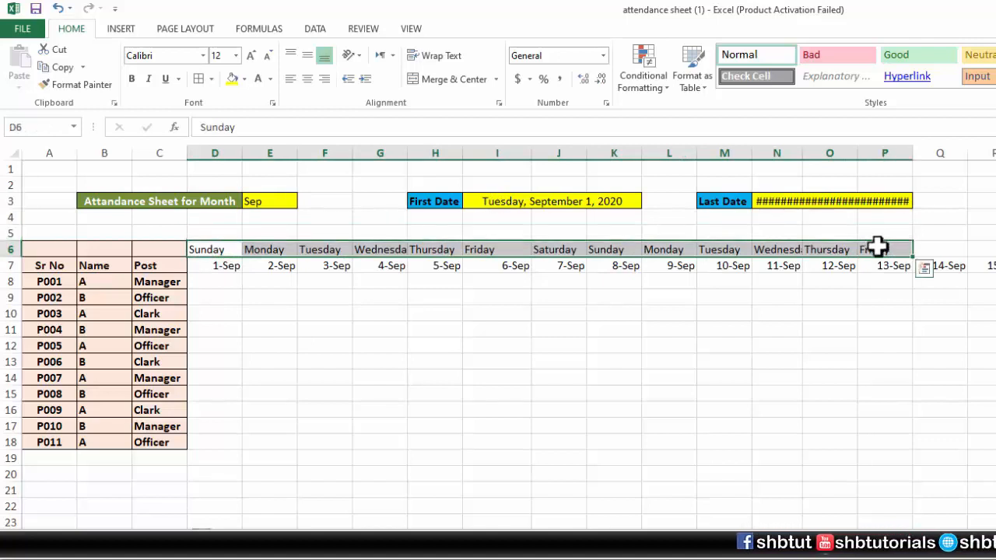
{"action": "key", "text": "Delete"}
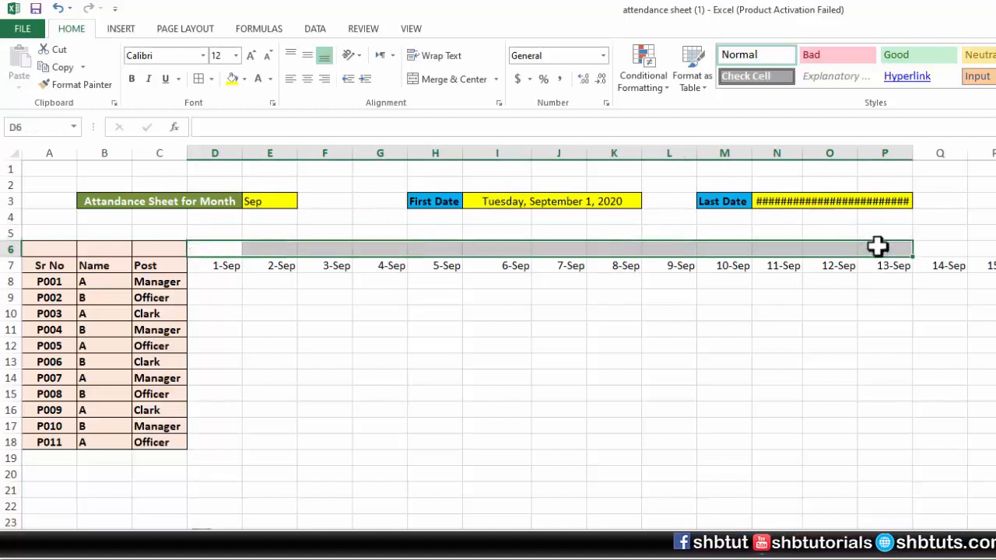
{"action": "left_click", "coordinate": [524, 356]}
Enter the formula =TEXT(D7,"ddd") in D6 to return the short weekday name of the date in D7
{"action": "left_click", "coordinate": [213, 249]}
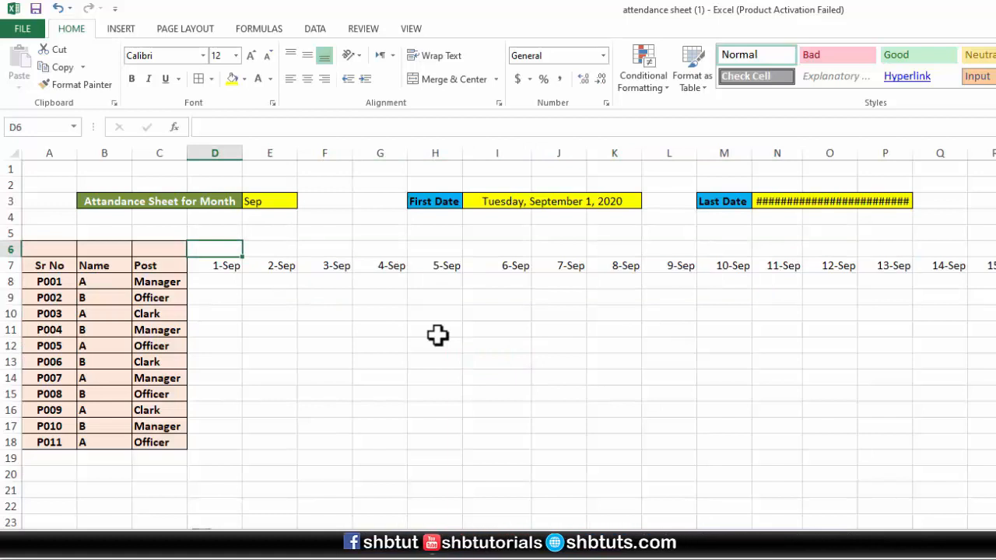
{"action": "type", "text": "=text"}
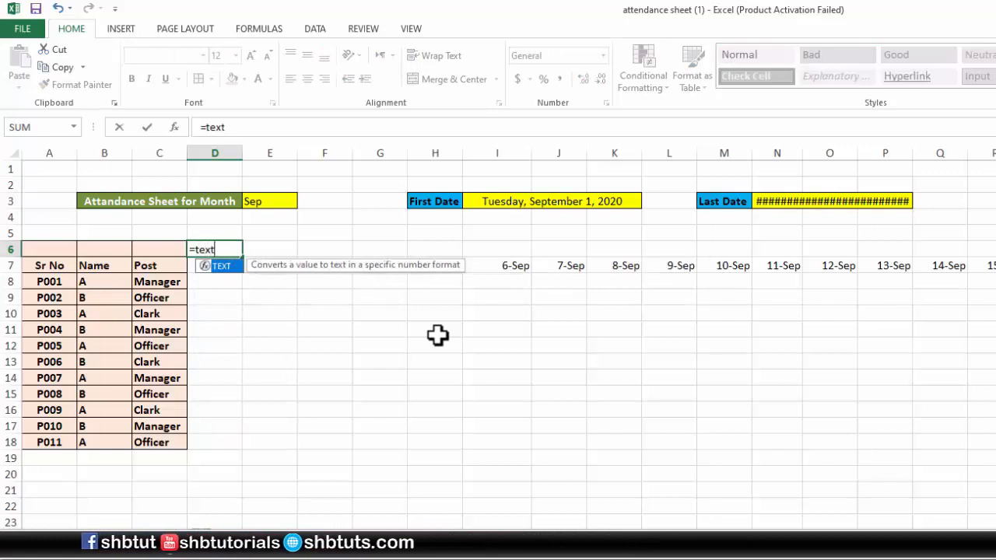
{"action": "type", "text": "("}
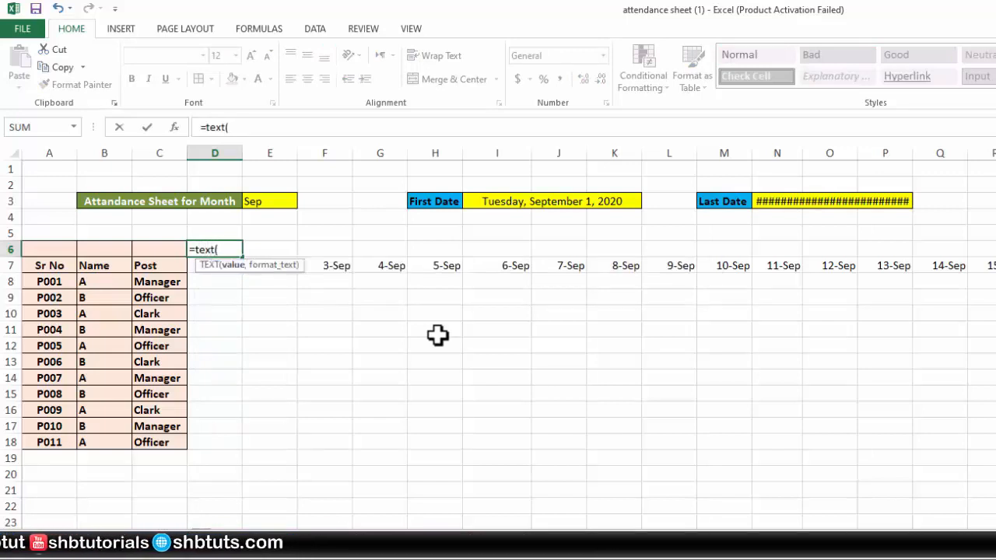
{"action": "left_click", "coordinate": [193, 267]}
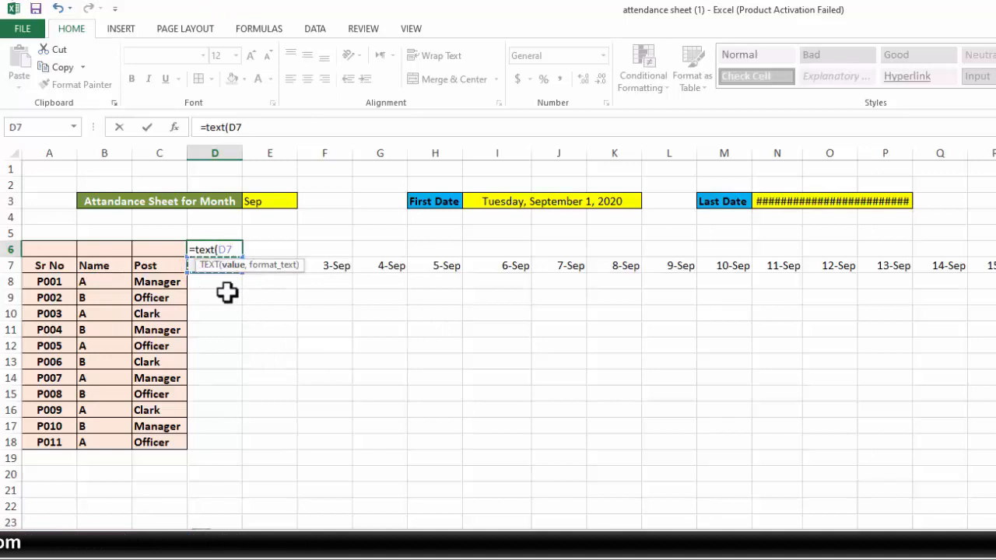
{"action": "type", "text": ","}
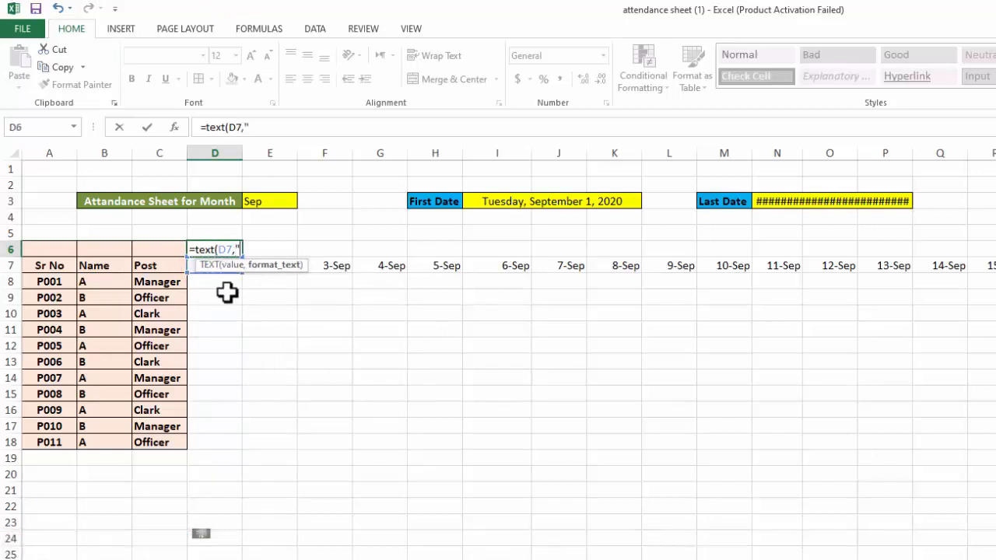
{"action": "type", "text": "\"ddd\""}
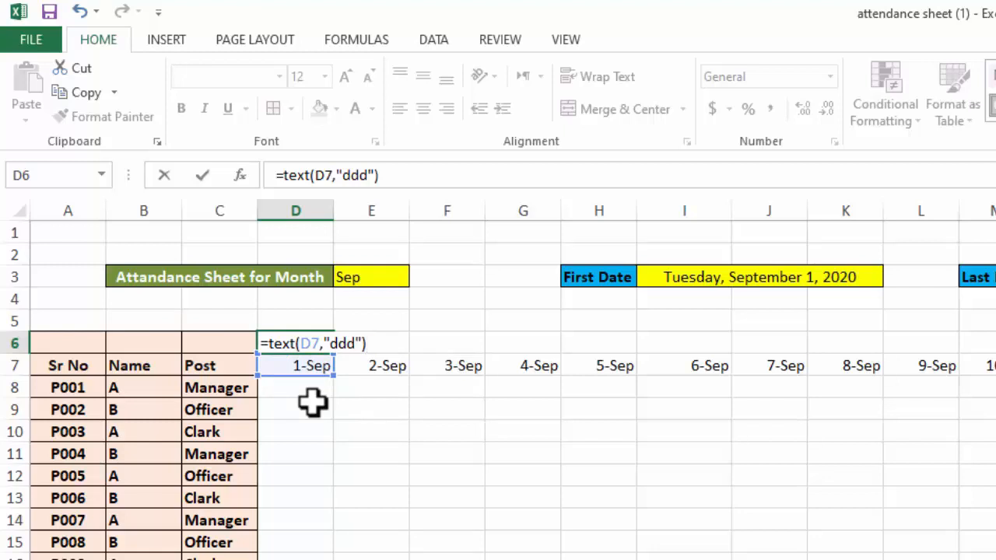
{"action": "key", "text": "Return"}
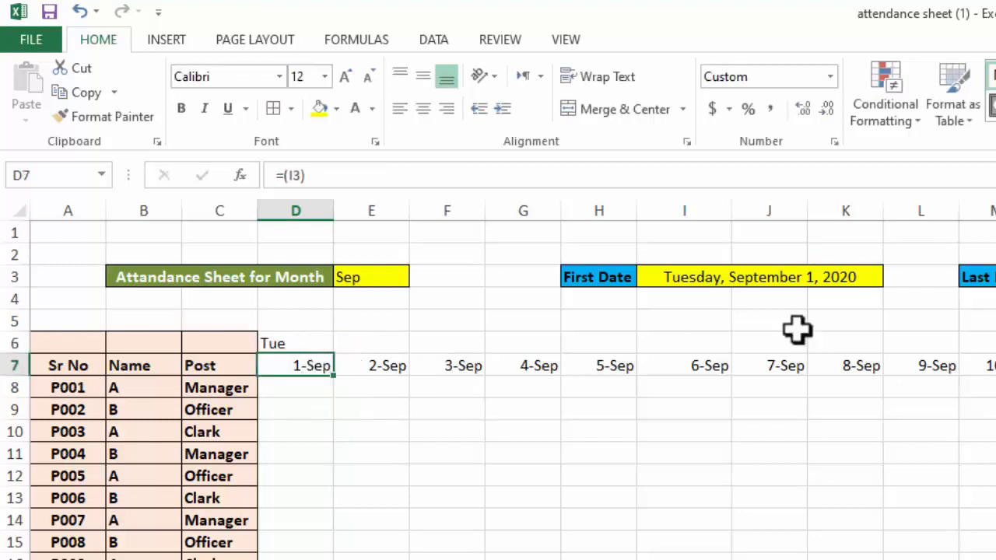
Compare D6 with the first date in I3 and view the Time formats for D6 without applying any
{"action": "left_click", "coordinate": [696, 279]}
{"action": "left_click", "coordinate": [304, 340]}
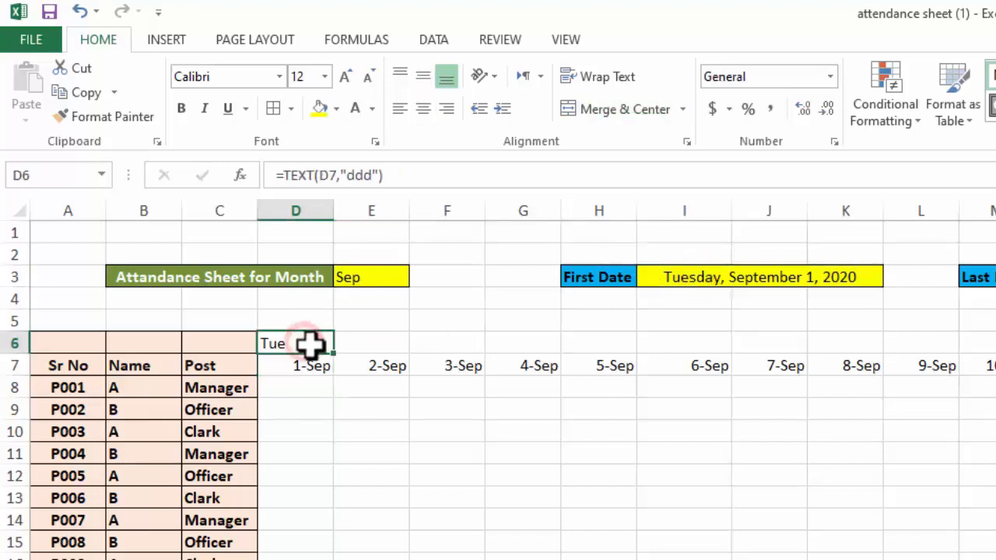
{"action": "left_click", "coordinate": [836, 140]}
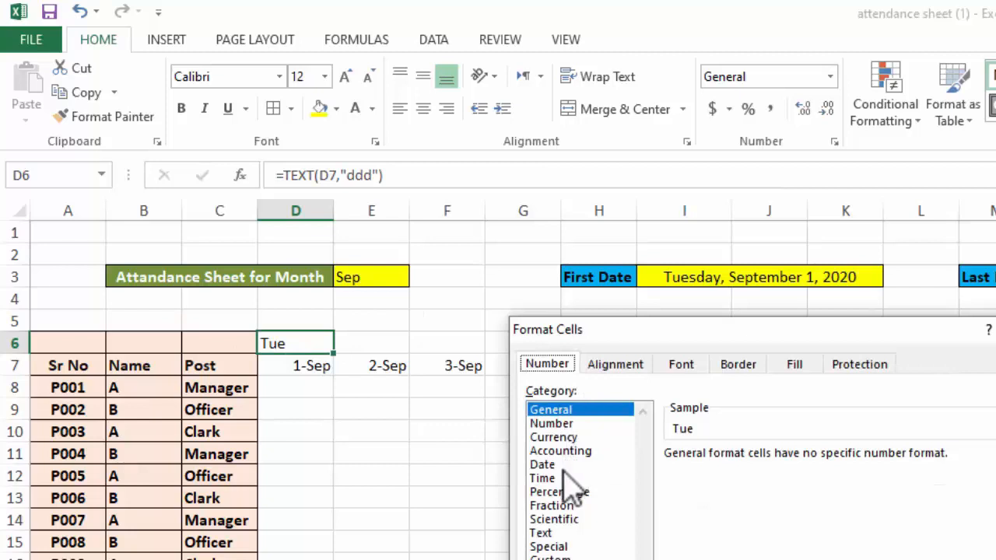
{"action": "left_click", "coordinate": [552, 478]}
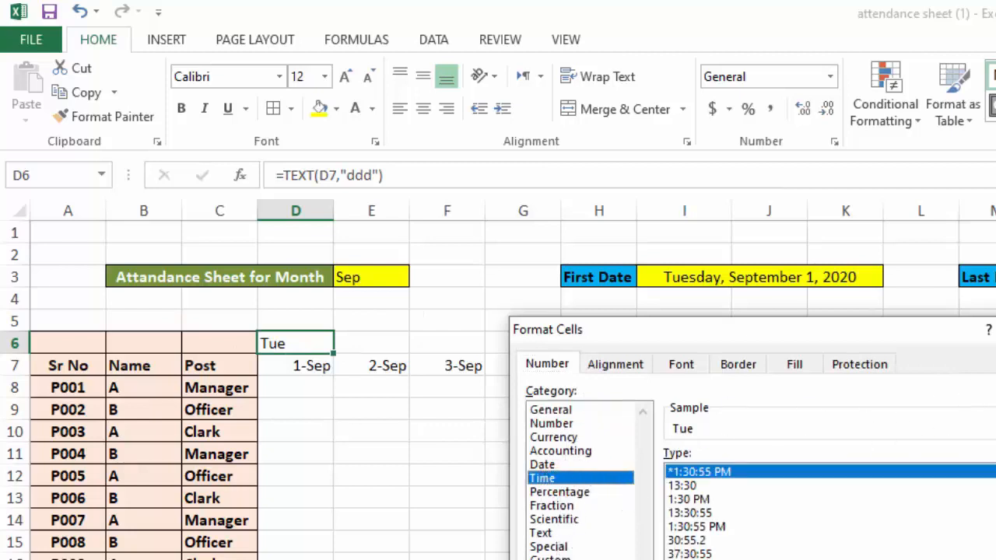
{"action": "left_click", "coordinate": [995, 330]}
Fill the D6 weekday formula across row 6 to AG6
{"action": "left_click_drag", "start_coordinate": [333, 354], "coordinate": [995, 350]}
{"action": "scroll", "coordinate": [512, 379], "scroll_direction": "left", "scroll_amount": 3}
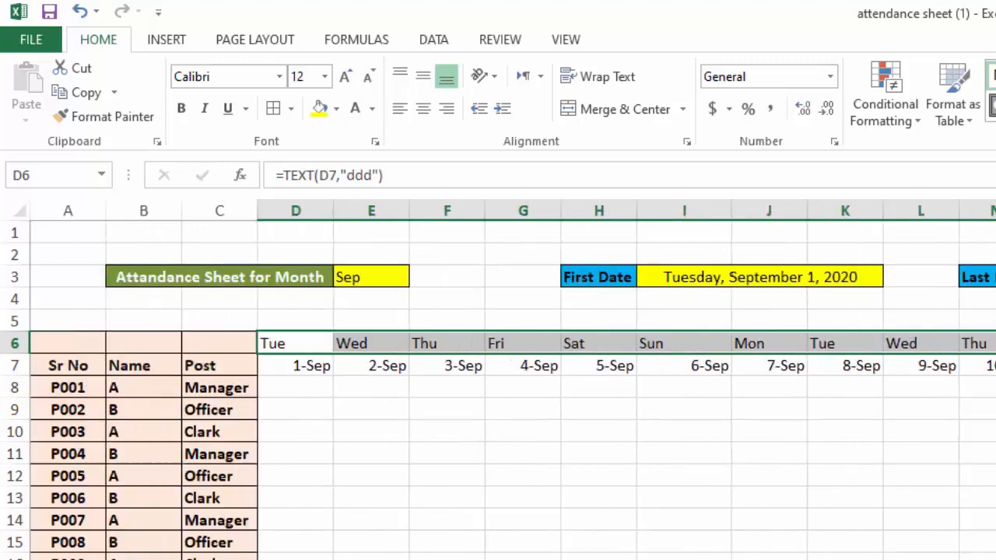
{"action": "left_click", "coordinate": [563, 553]}
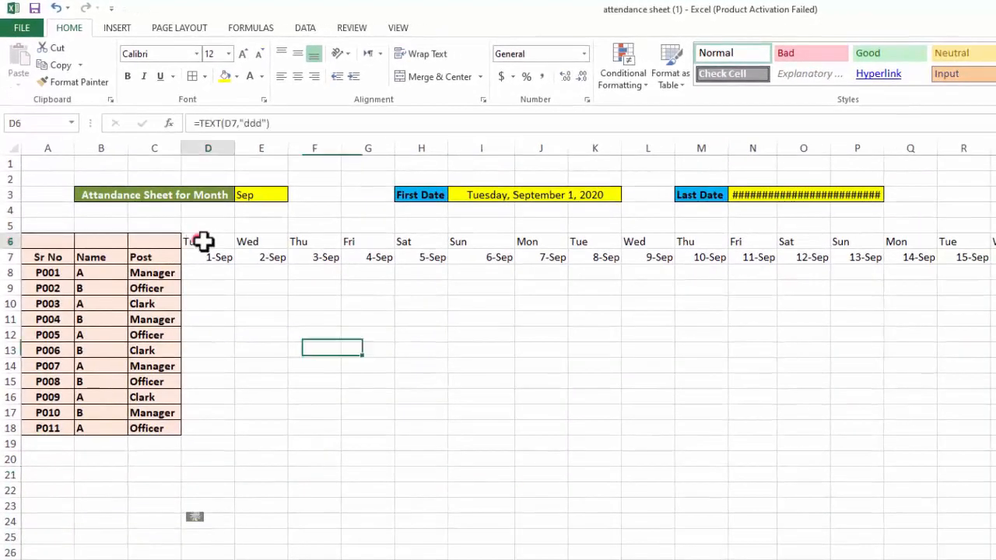
Apply a yellow fill and all borders to the weekday and date headers in D6:AH7
{"action": "left_click_drag", "start_coordinate": [280, 343], "coordinate": [995, 387]}
{"action": "left_click_drag", "start_coordinate": [995, 273], "coordinate": [205, 261]}
{"action": "left_click", "coordinate": [995, 242]}
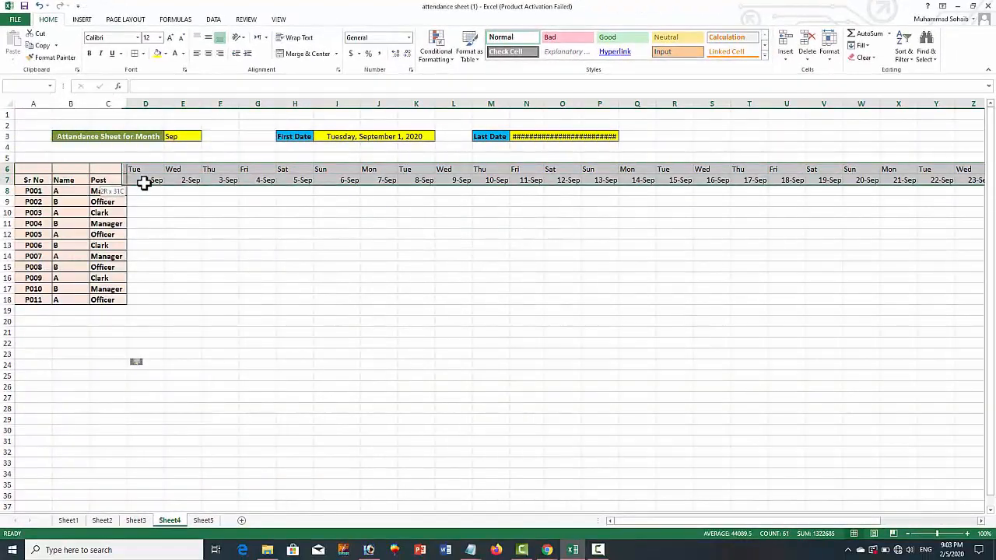
{"action": "left_click_drag", "start_coordinate": [144, 182], "coordinate": [137, 182]}
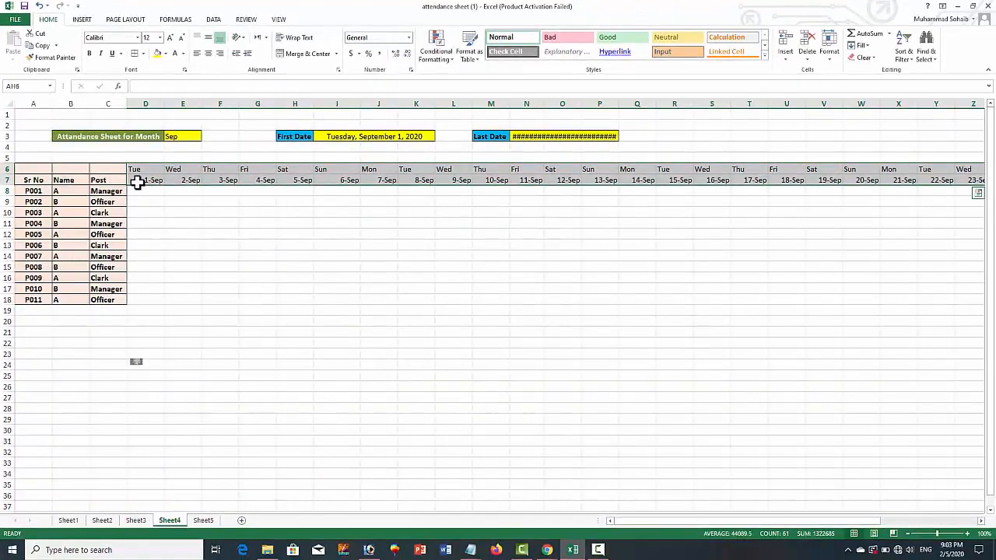
{"action": "left_click", "coordinate": [158, 56]}
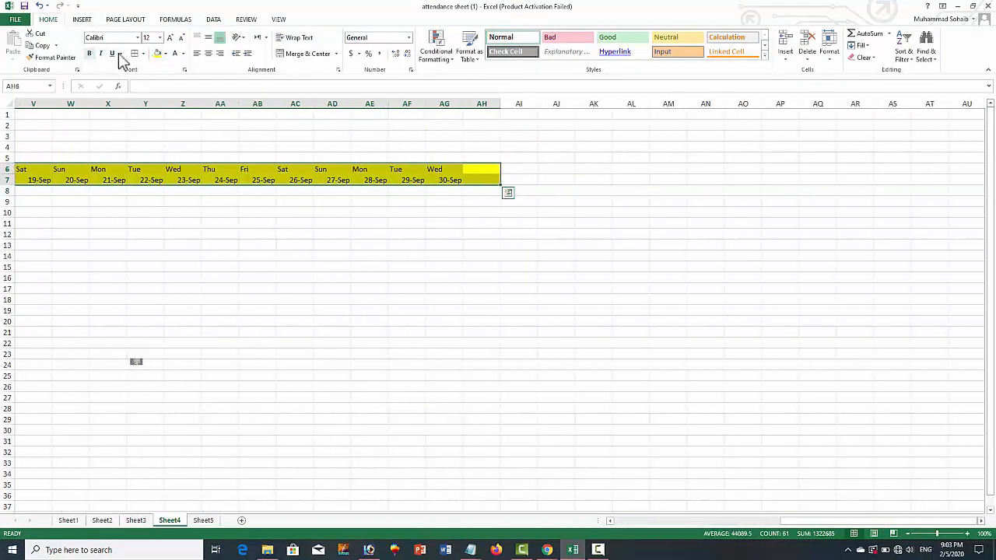
{"action": "left_click", "coordinate": [143, 53]}
{"action": "left_click", "coordinate": [160, 141]}
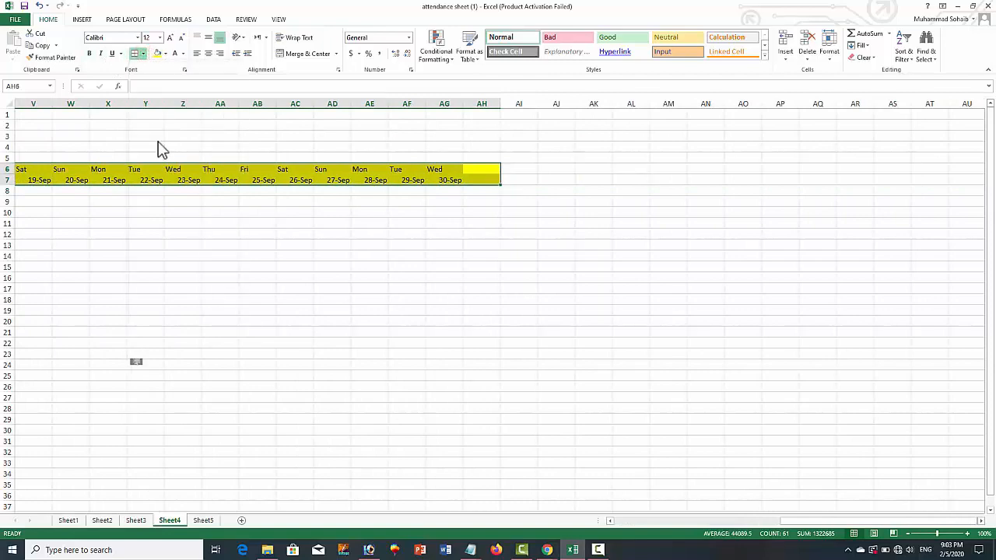
Center the text in the D6:AH7 headers and make it bold
{"action": "left_click", "coordinate": [208, 56]}
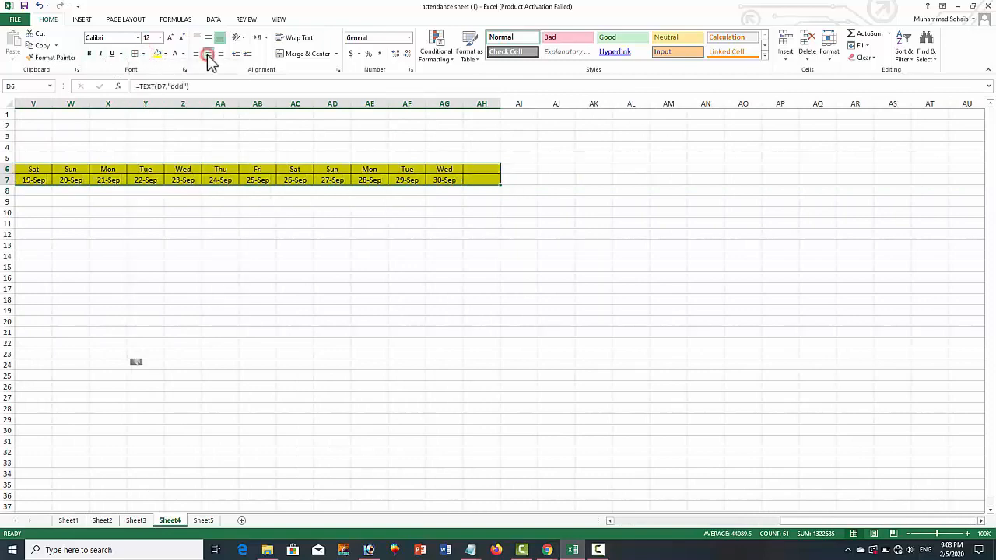
{"action": "left_click", "coordinate": [89, 56]}
{"action": "left_click", "coordinate": [160, 256]}
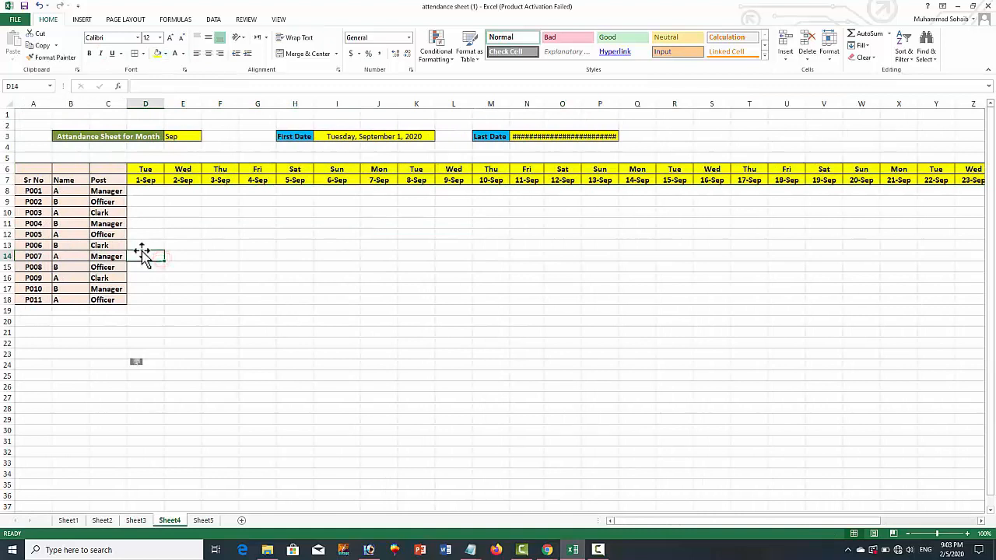
Widen column P so the full last date fits in N3:P3, unmerging and re-merging the cell
{"action": "left_click", "coordinate": [518, 134]}
{"action": "left_click", "coordinate": [311, 56]}
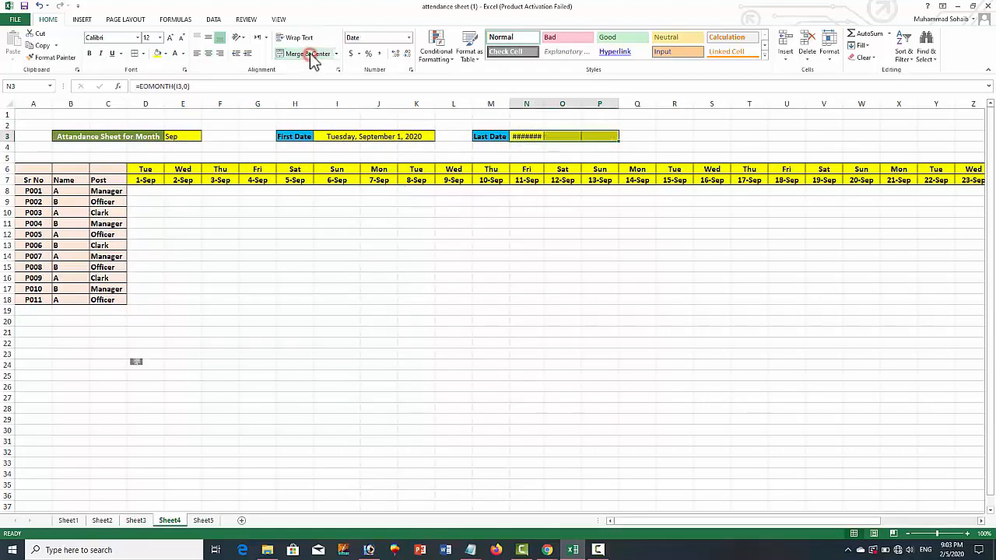
{"action": "left_click", "coordinate": [574, 233]}
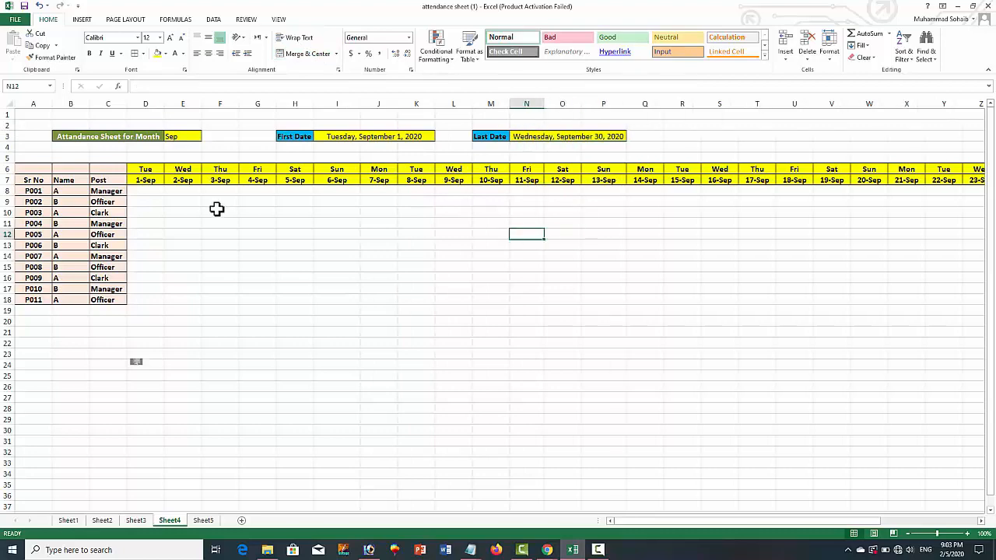
Switch the month selector in E3 to another month and then to May to test the headers
{"action": "left_click", "coordinate": [181, 136]}
{"action": "left_click", "coordinate": [205, 137]}
{"action": "left_click", "coordinate": [205, 136]}
{"action": "left_click", "coordinate": [185, 161]}
{"action": "left_click", "coordinate": [205, 137]}
{"action": "left_click", "coordinate": [185, 146]}
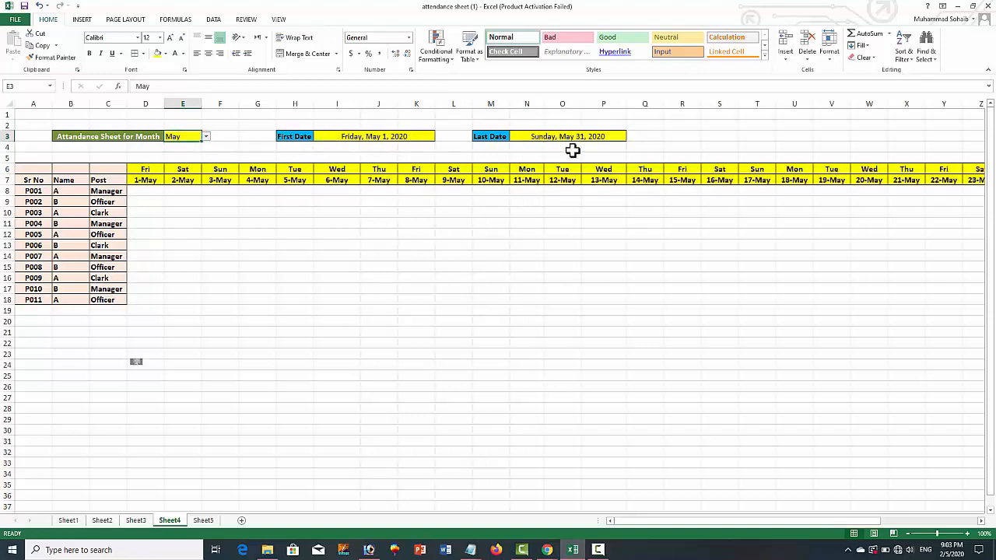
Set the month in E3 to Feb
{"action": "left_click", "coordinate": [207, 138]}
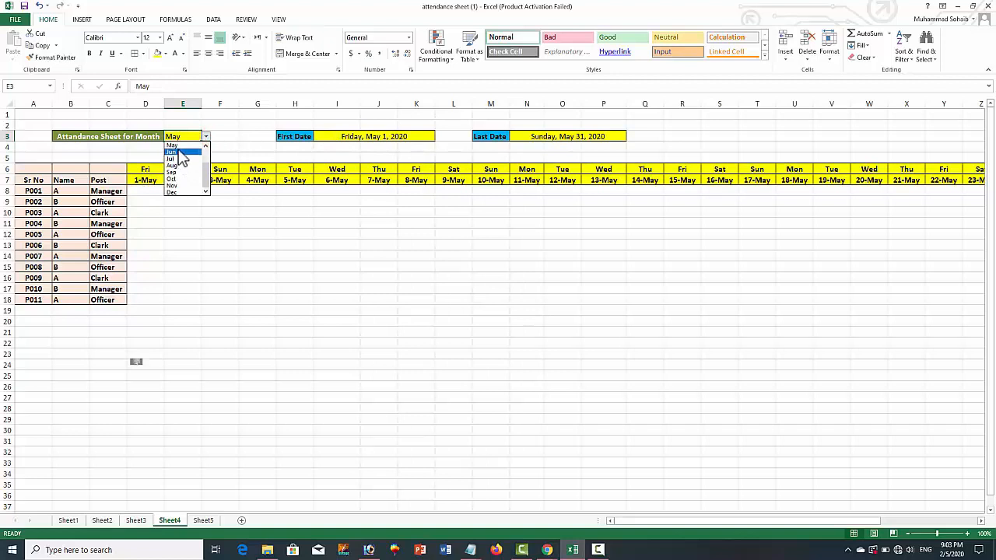
{"action": "left_click_drag", "start_coordinate": [207, 166], "coordinate": [195, 148]}
{"action": "left_click", "coordinate": [189, 153]}
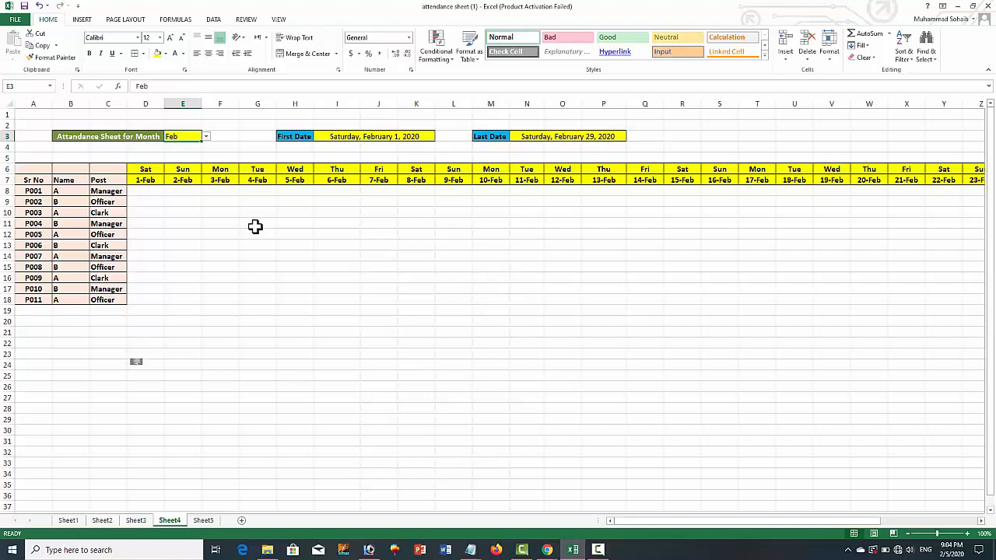
{"action": "left_click_drag", "start_coordinate": [185, 192], "coordinate": [189, 299]}
{"action": "left_click", "coordinate": [227, 260]}
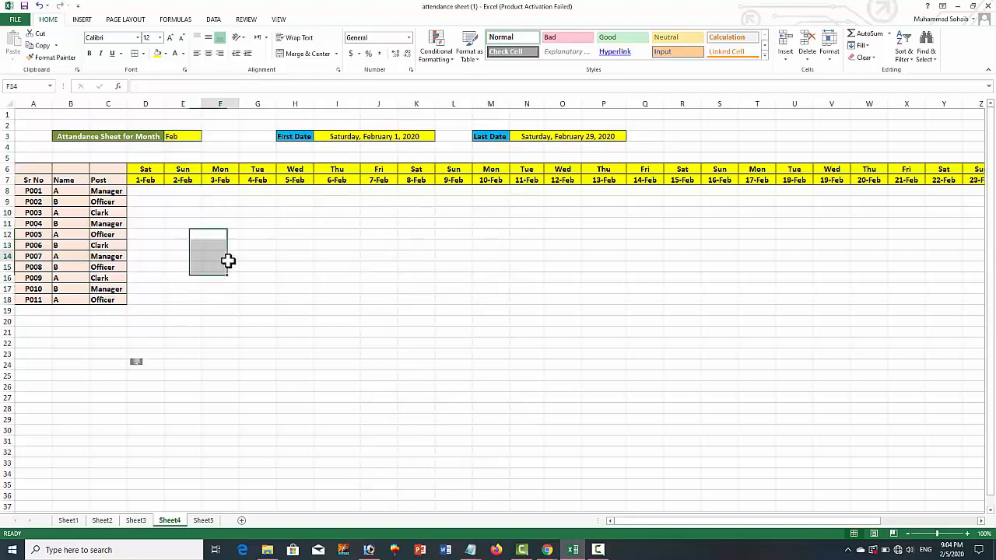
{"action": "left_click_drag", "start_coordinate": [191, 192], "coordinate": [187, 301]}
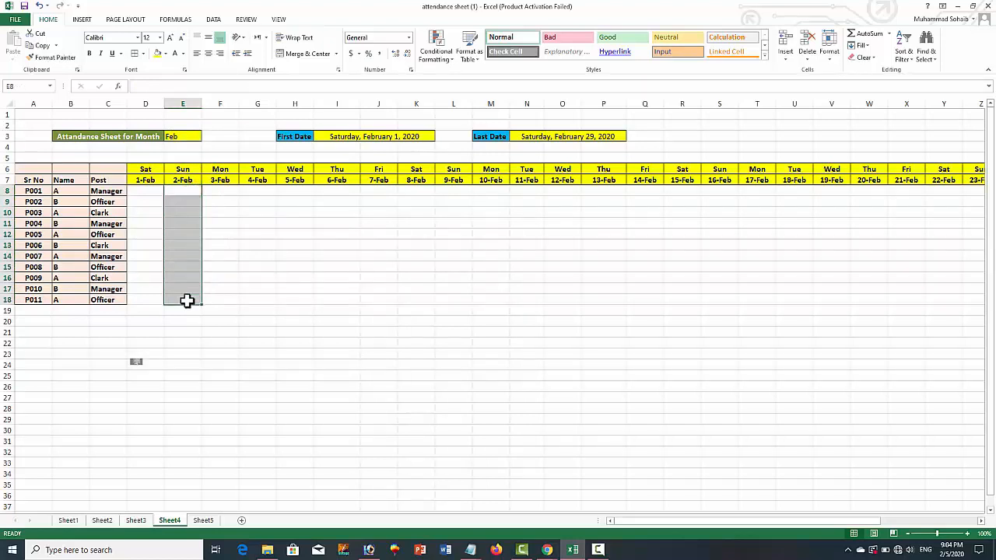
{"action": "left_click", "coordinate": [230, 206]}
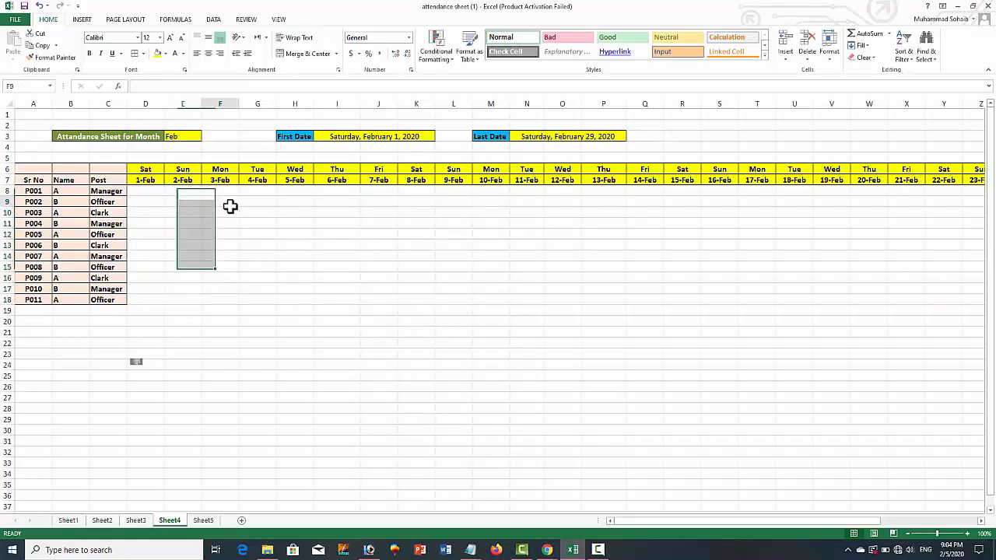
Enter sample attendance for employee P001: p in F8 through I8, and l in J8 and K8
{"action": "left_click", "coordinate": [158, 191]}
{"action": "key", "text": "Right"}
{"action": "key", "text": "Right"}
{"action": "type", "text": "pp"}
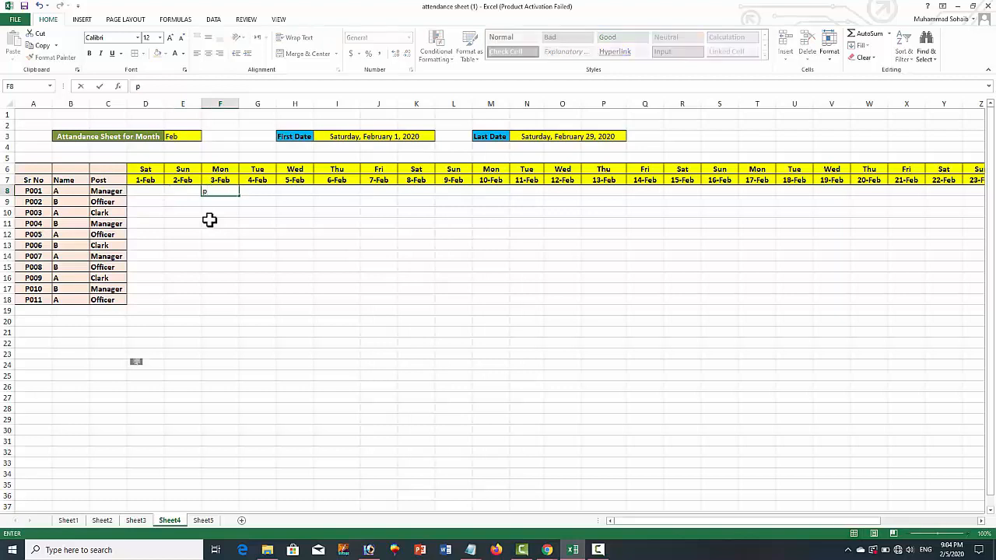
{"action": "key", "text": "Right"}
{"action": "type", "text": "p"}
{"action": "key", "text": "Right"}
{"action": "type", "text": "p"}
{"action": "key", "text": "Right"}
{"action": "type", "text": "p"}
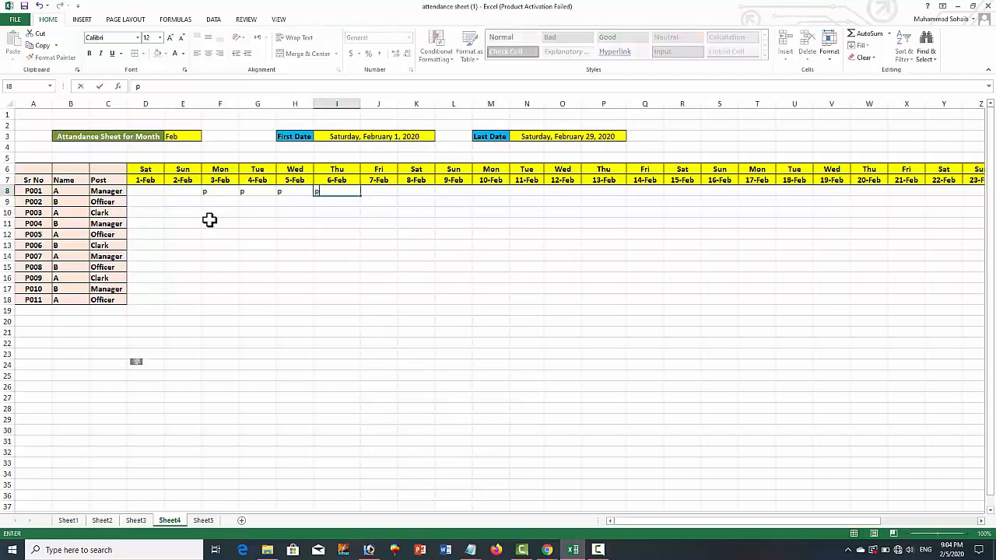
{"action": "key", "text": "Right"}
{"action": "type", "text": "l"}
{"action": "key", "text": "Right"}
{"action": "type", "text": "l"}
{"action": "key", "text": "Right"}
{"action": "left_click", "coordinate": [209, 220]}
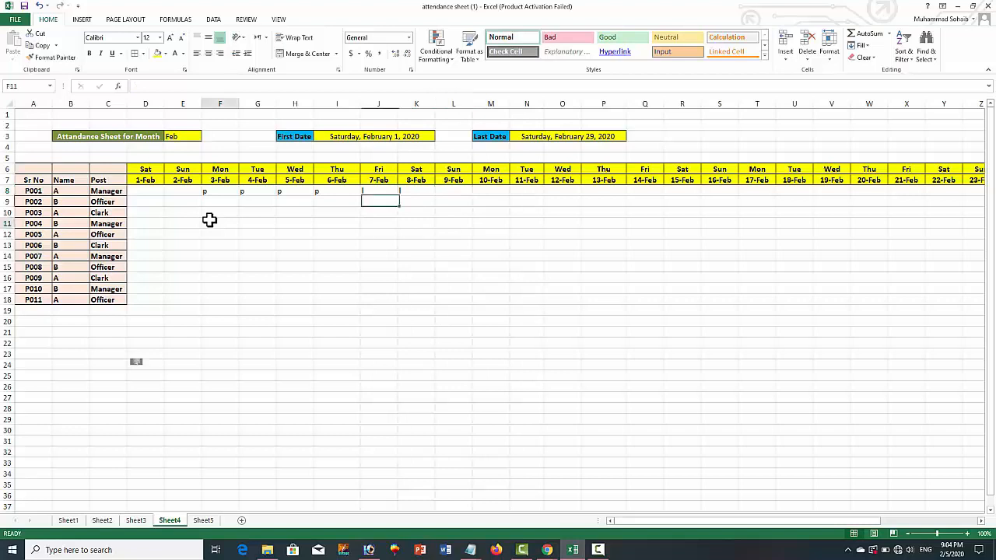
{"action": "left_click", "coordinate": [186, 194]}
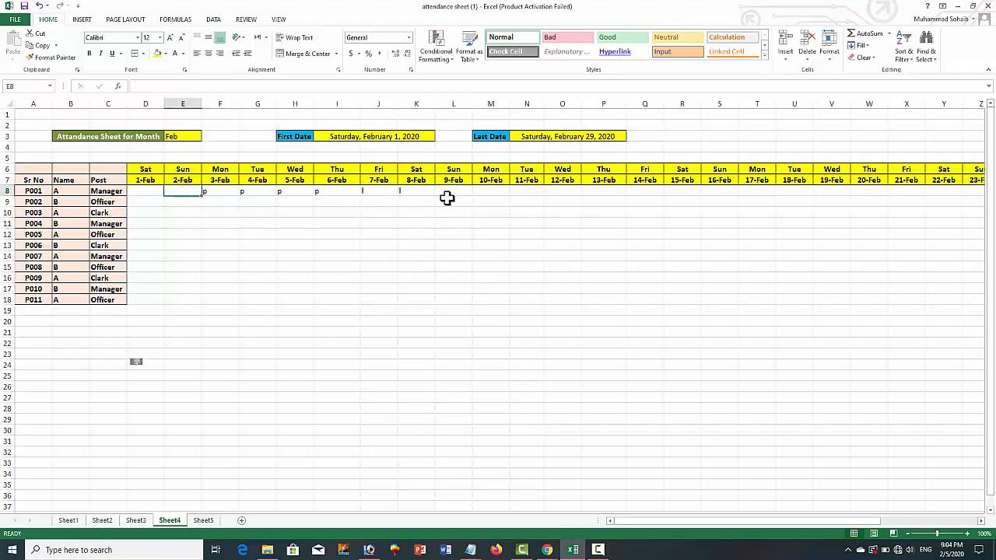
{"action": "left_click_drag", "start_coordinate": [191, 191], "coordinate": [195, 298]}
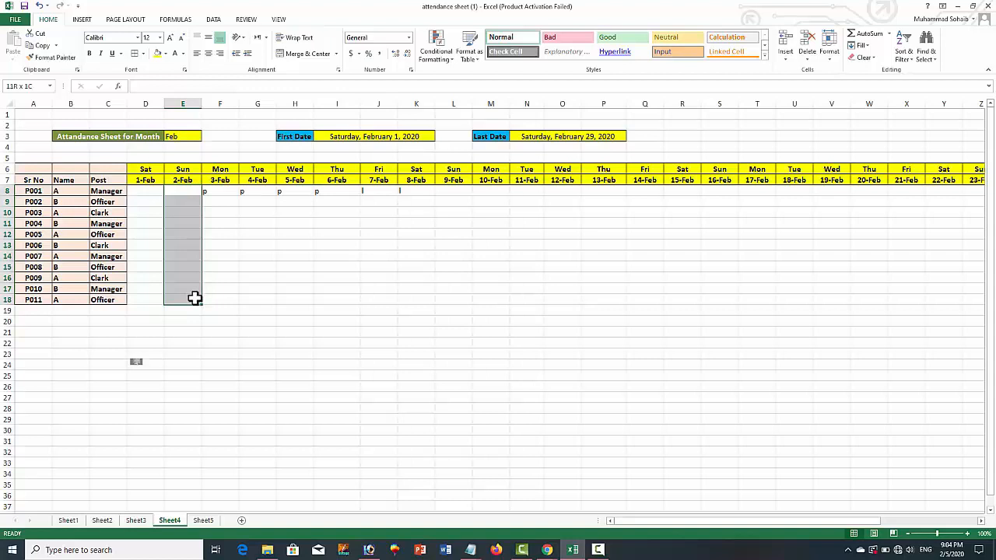
{"action": "left_click", "coordinate": [243, 290]}
{"action": "left_click", "coordinate": [178, 192]}
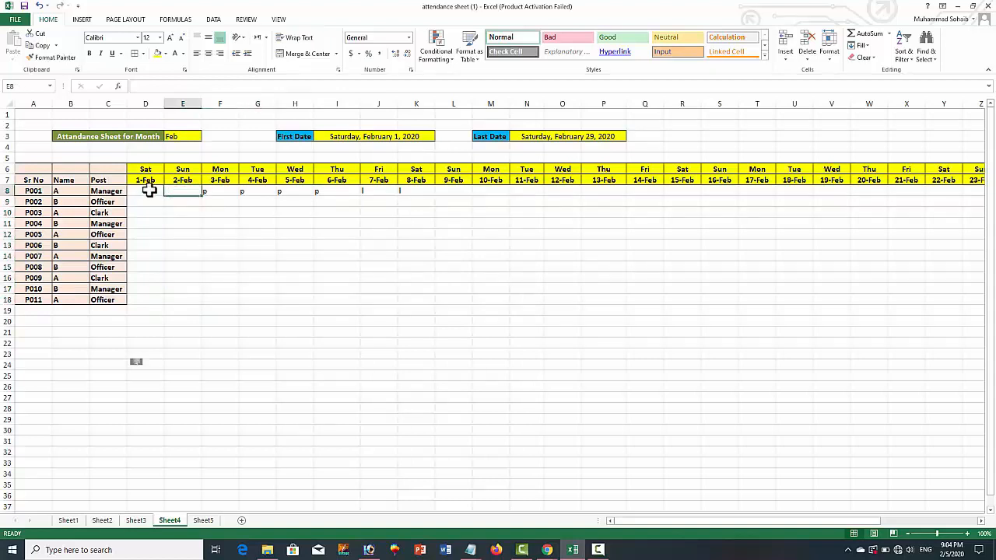
Start a formula-based conditional formatting rule for D8 with the formula =or(D$6="SUN")
{"action": "left_click", "coordinate": [148, 190]}
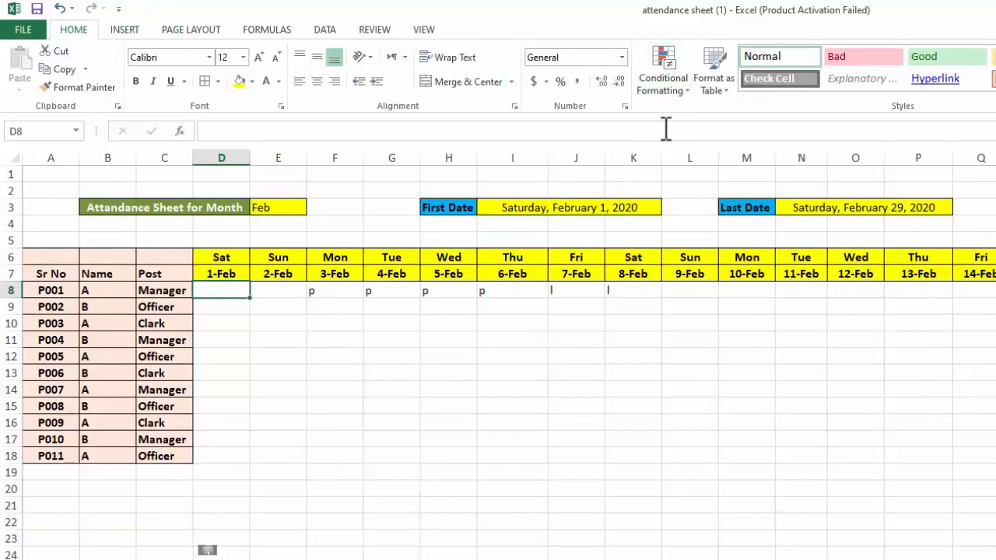
{"action": "left_click", "coordinate": [687, 92]}
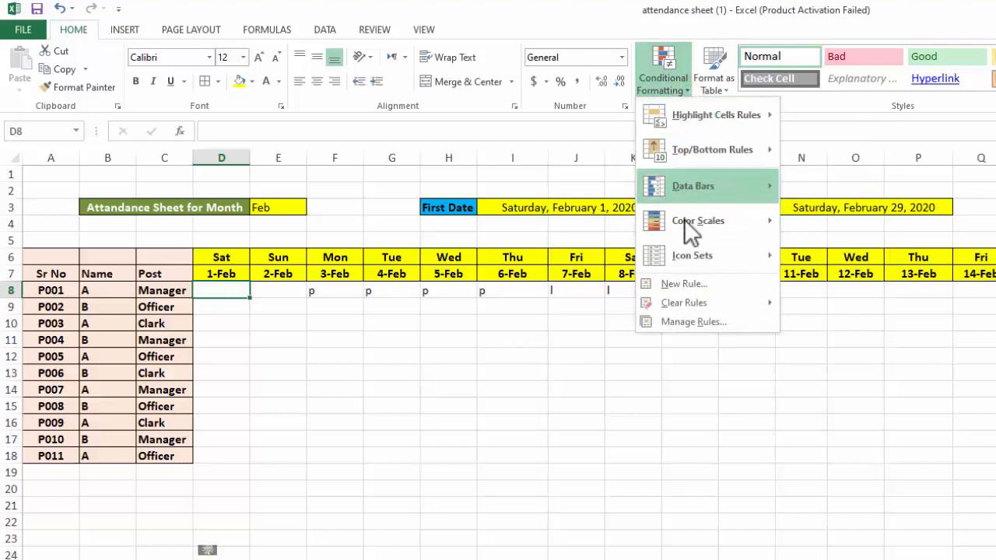
{"action": "left_click", "coordinate": [714, 286]}
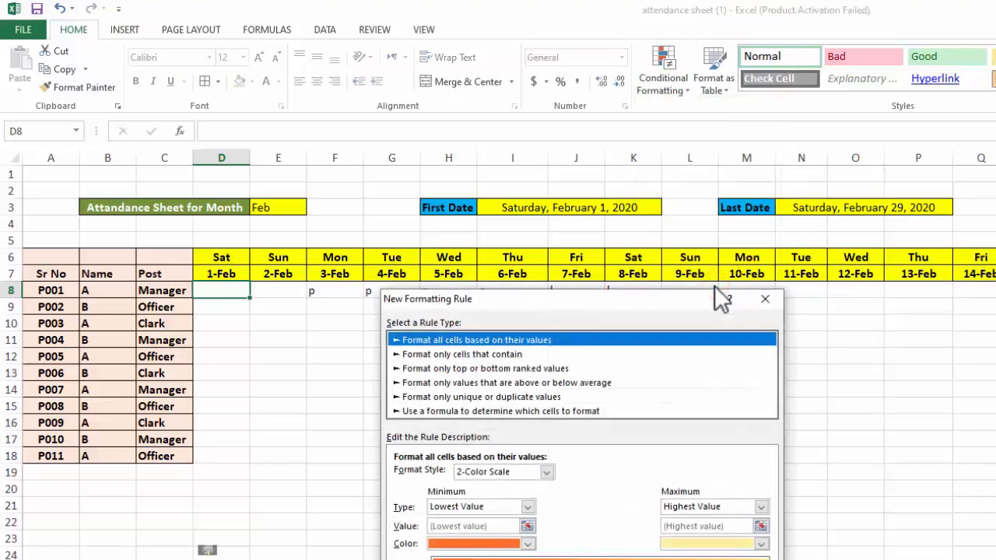
{"action": "left_click_drag", "start_coordinate": [599, 297], "coordinate": [757, 138]}
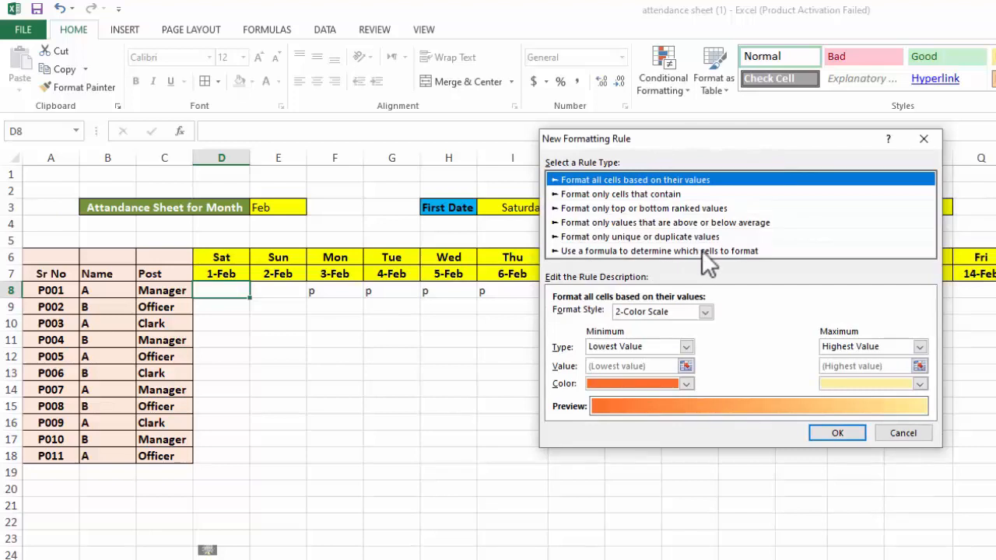
{"action": "left_click", "coordinate": [765, 252]}
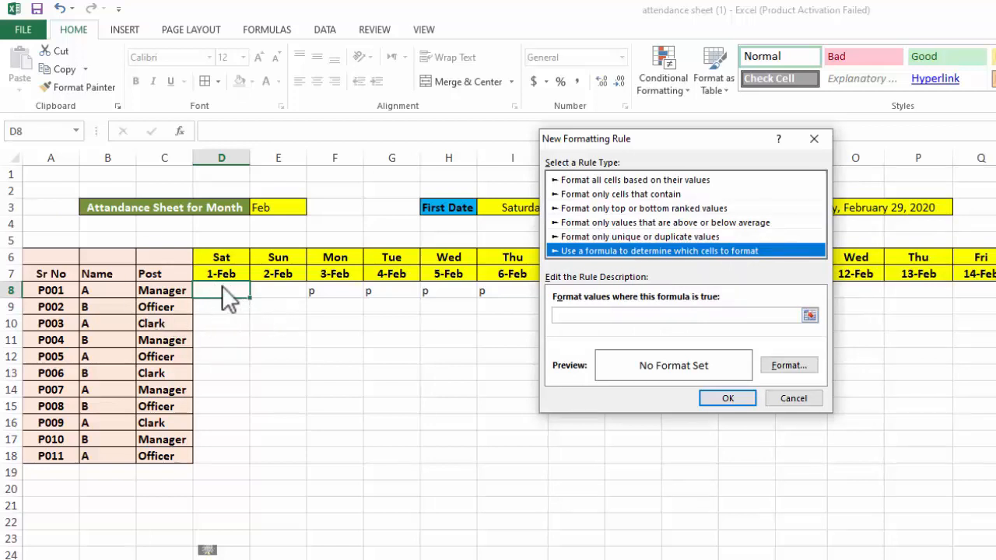
{"action": "left_click", "coordinate": [590, 314]}
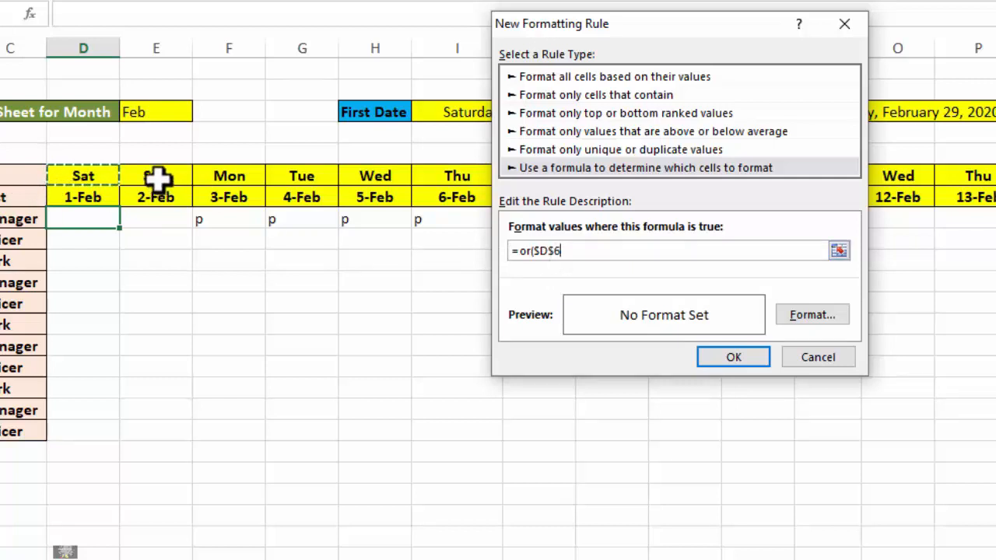
{"action": "left_click", "coordinate": [540, 250]}
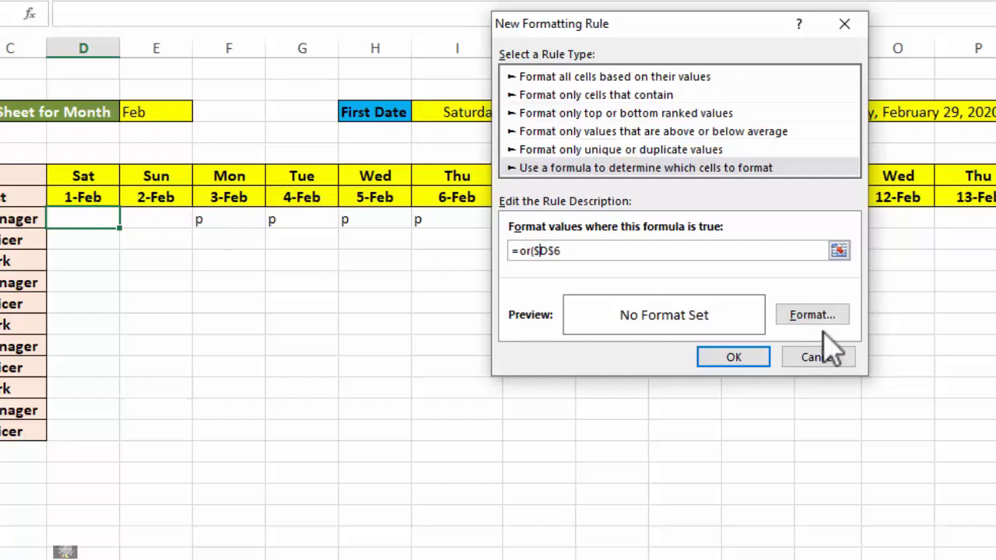
{"action": "left_click", "coordinate": [623, 249]}
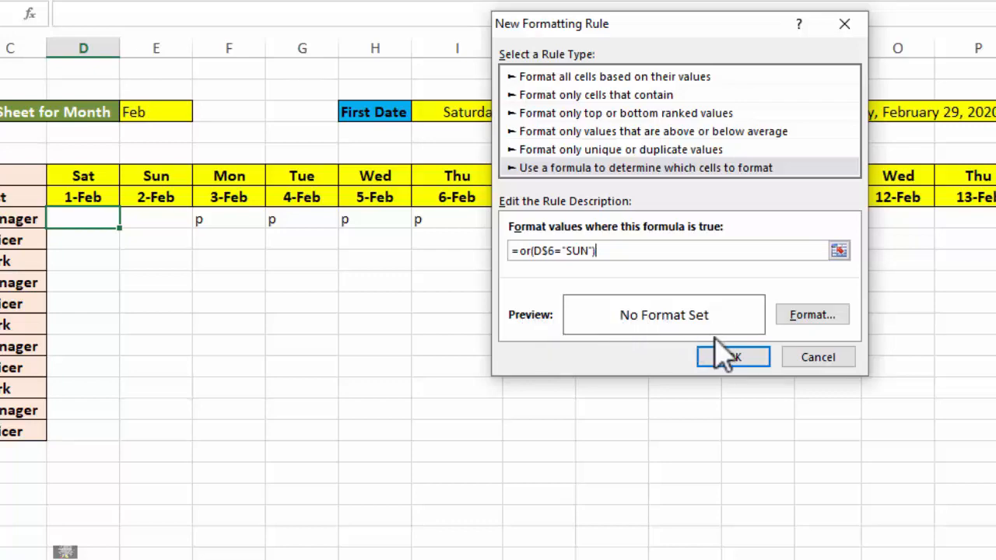
Give the Sunday rule a solid red fill and apply it to D8
{"action": "left_click", "coordinate": [808, 321]}
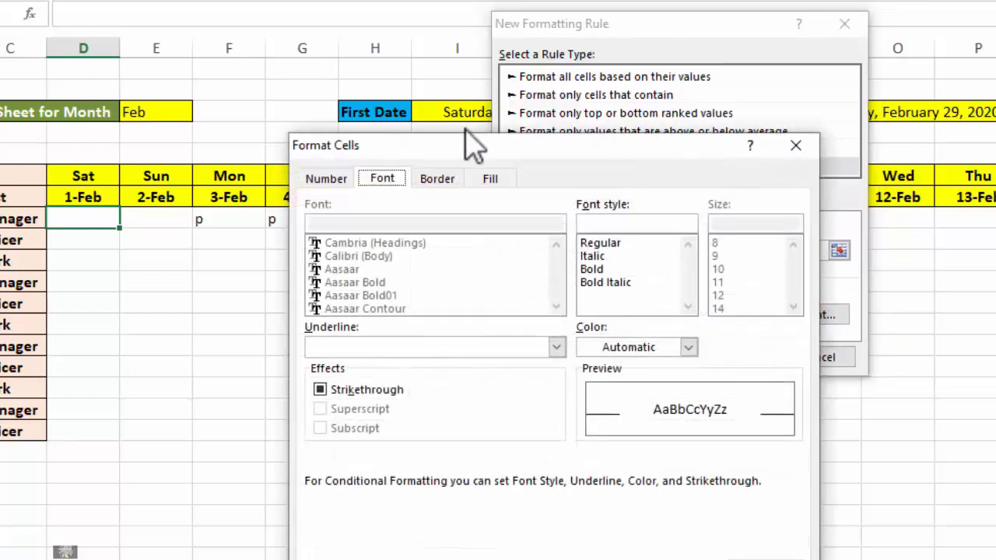
{"action": "left_click_drag", "start_coordinate": [475, 143], "coordinate": [733, 94]}
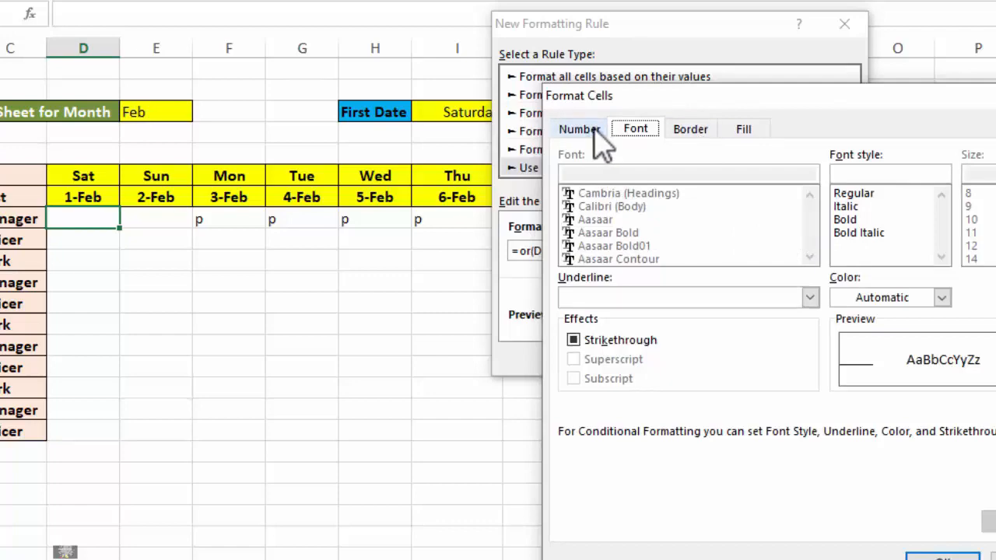
{"action": "left_click", "coordinate": [743, 131]}
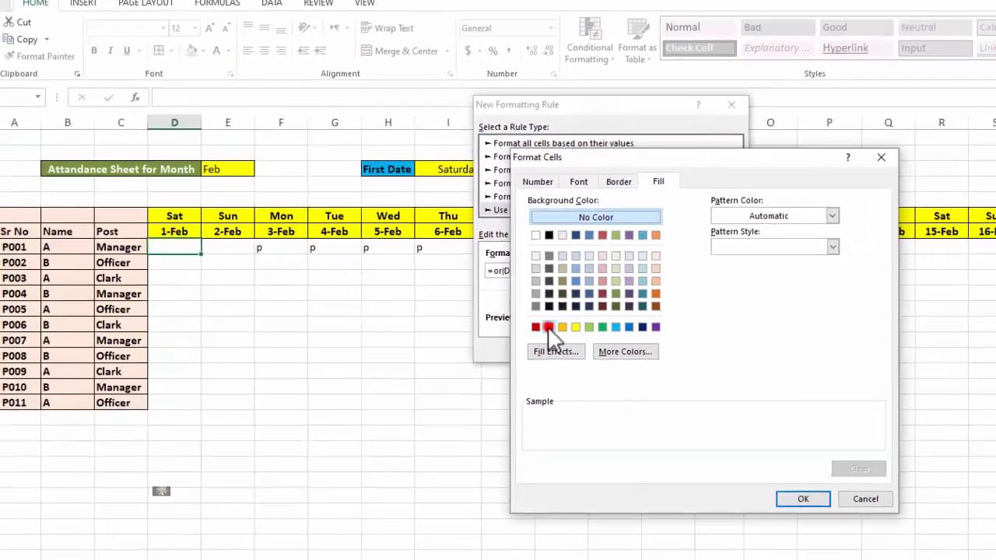
{"action": "left_click", "coordinate": [549, 326]}
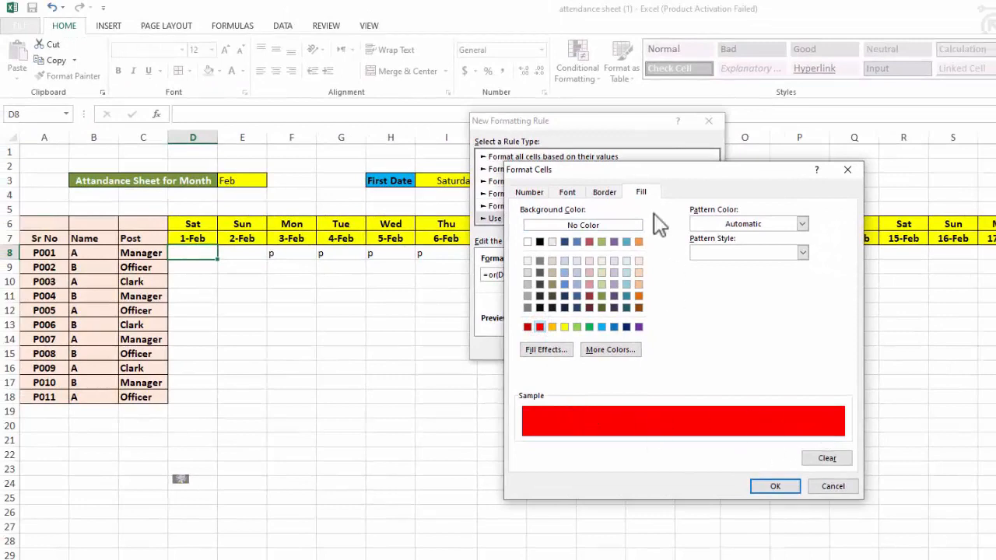
{"action": "left_click", "coordinate": [605, 192]}
{"action": "left_click", "coordinate": [580, 192]}
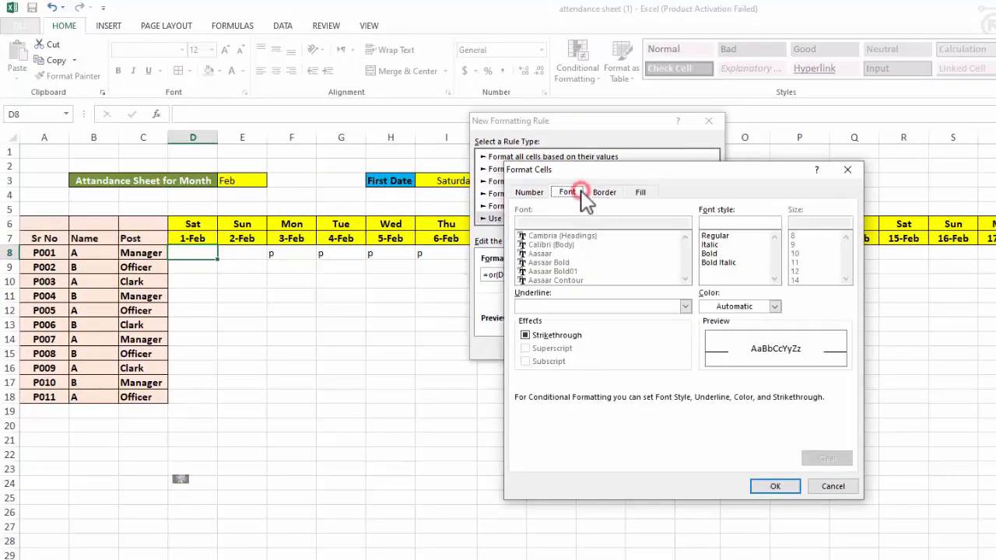
{"action": "left_click", "coordinate": [640, 192]}
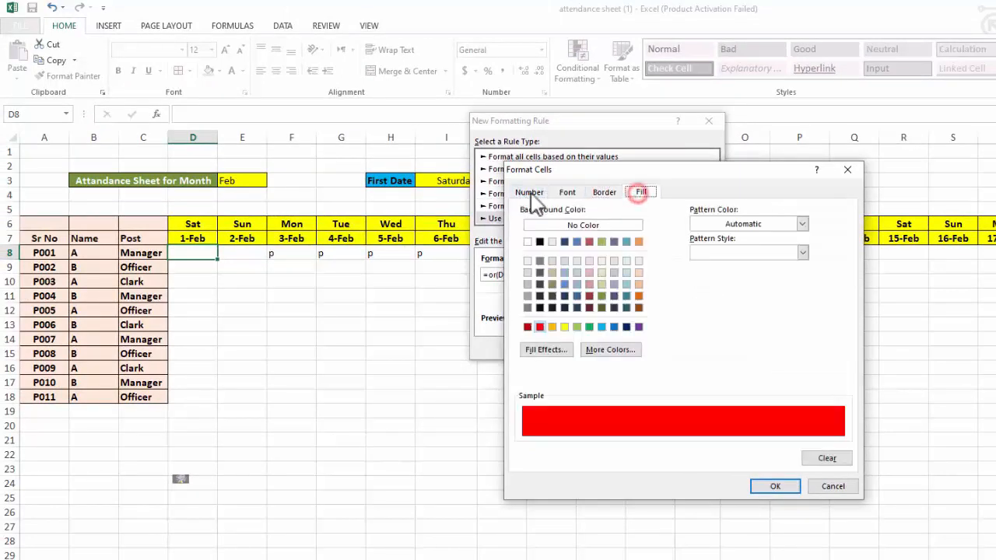
{"action": "left_click", "coordinate": [766, 486]}
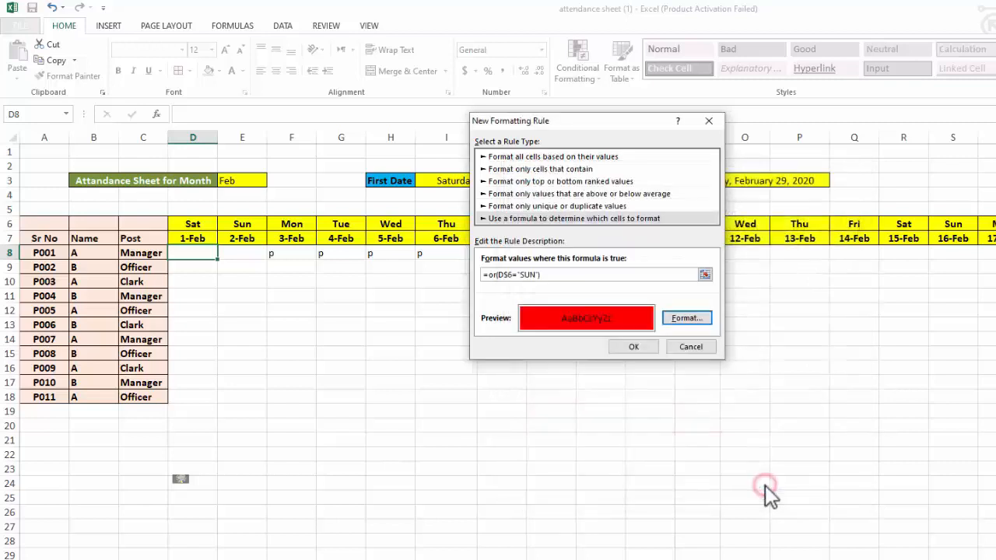
{"action": "left_click", "coordinate": [634, 348]}
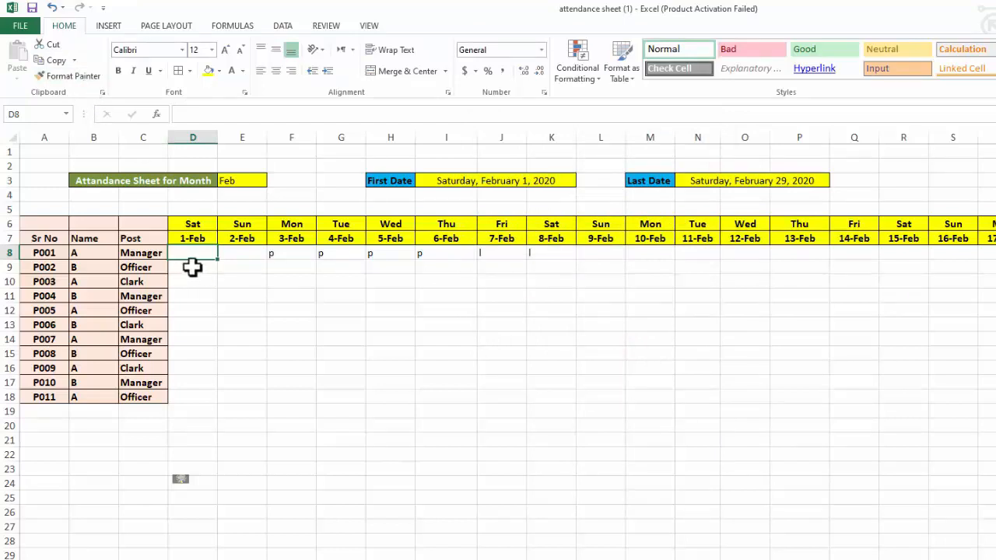
Copy D8's formatting with Format Painter across all date columns, from row 8 through row 20
{"action": "left_click", "coordinate": [68, 76]}
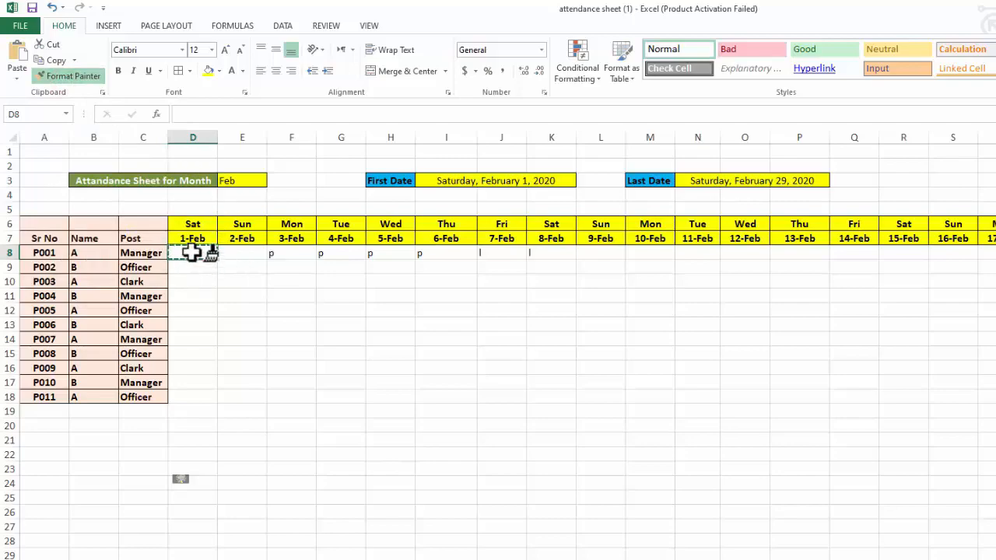
{"action": "mouse_move", "coordinate": [192, 253]}
{"action": "left_mouse_down"}
{"action": "mouse_move", "coordinate": [218, 389]}
{"action": "mouse_move", "coordinate": [391, 422]}
{"action": "mouse_move", "coordinate": [995, 426]}
{"action": "mouse_move", "coordinate": [995, 383]}
{"action": "left_mouse_up"}
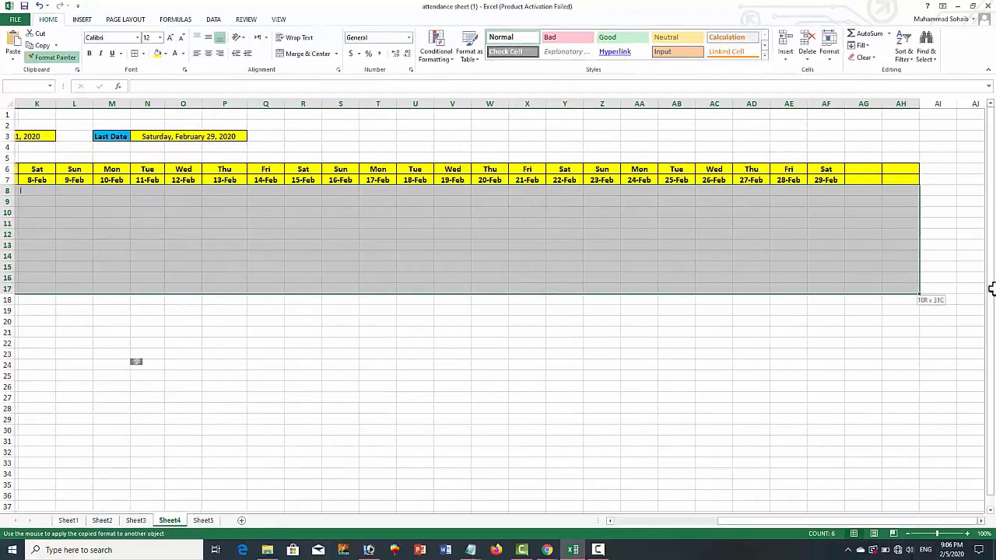
{"action": "mouse_move", "coordinate": [991, 290]}
{"action": "left_mouse_down"}
{"action": "mouse_move", "coordinate": [978, 313]}
{"action": "mouse_move", "coordinate": [910, 319]}
{"action": "left_mouse_up"}
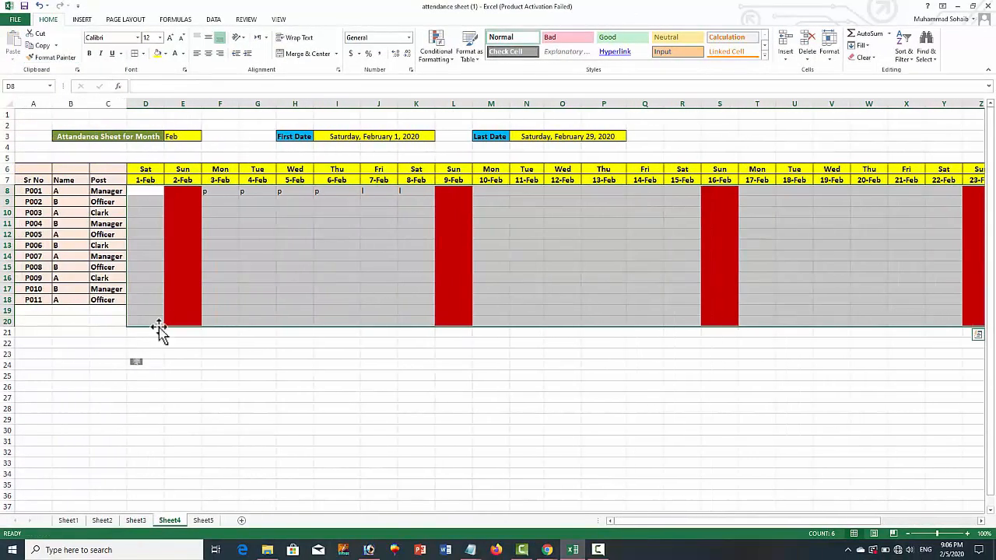
Clear the formats below the employee list, from D19 across the date columns through row 25
{"action": "left_click", "coordinate": [157, 344]}
{"action": "left_click", "coordinate": [155, 312]}
{"action": "left_click_drag", "start_coordinate": [418, 321], "coordinate": [790, 377]}
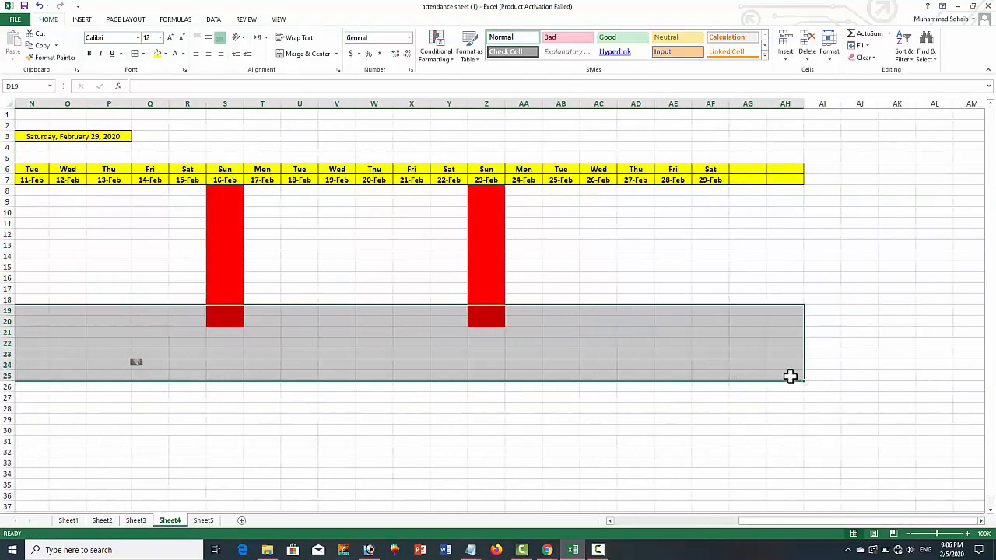
{"action": "left_click", "coordinate": [795, 66]}
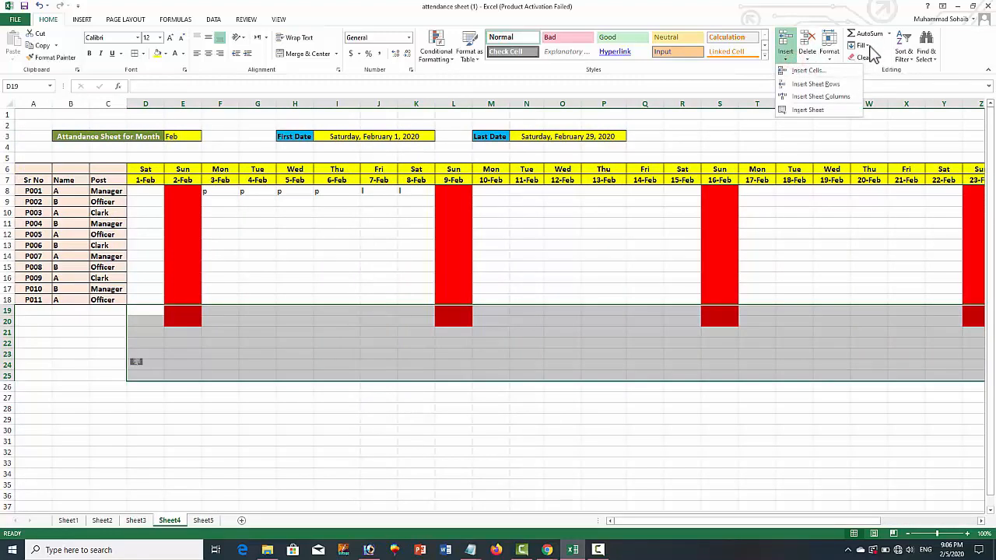
{"action": "left_click", "coordinate": [835, 57]}
{"action": "left_click", "coordinate": [865, 46]}
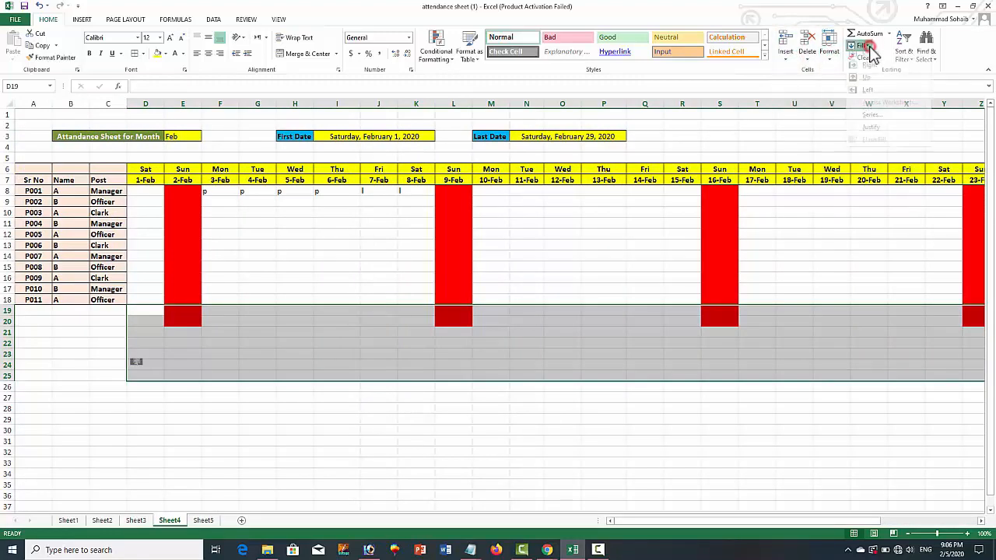
{"action": "left_click", "coordinate": [881, 9]}
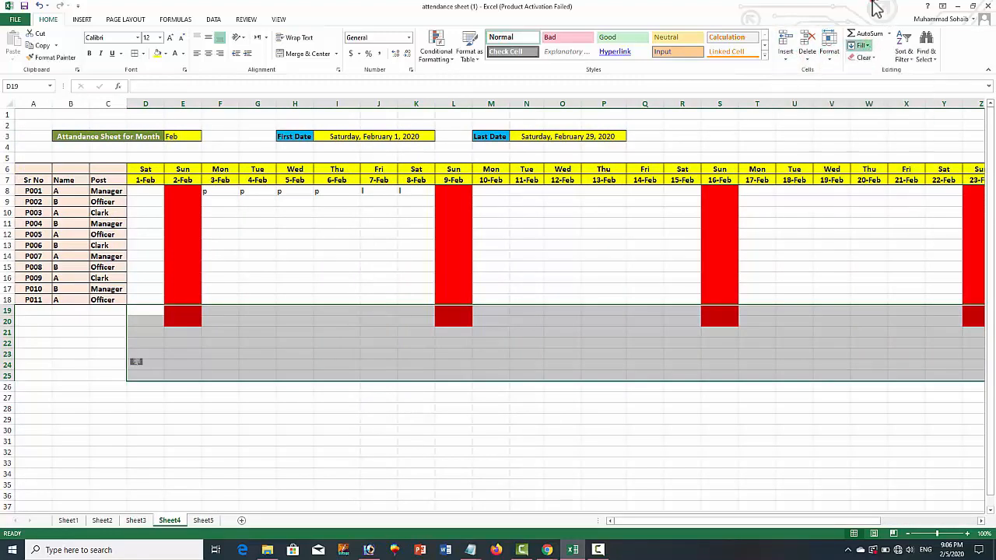
{"action": "left_click", "coordinate": [871, 57]}
{"action": "left_click", "coordinate": [881, 83]}
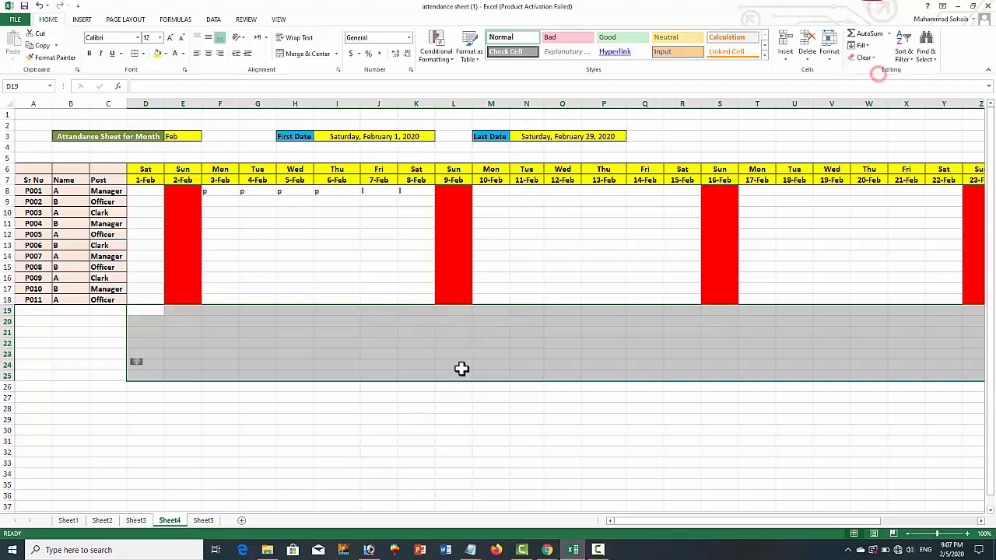
{"action": "left_click", "coordinate": [432, 386]}
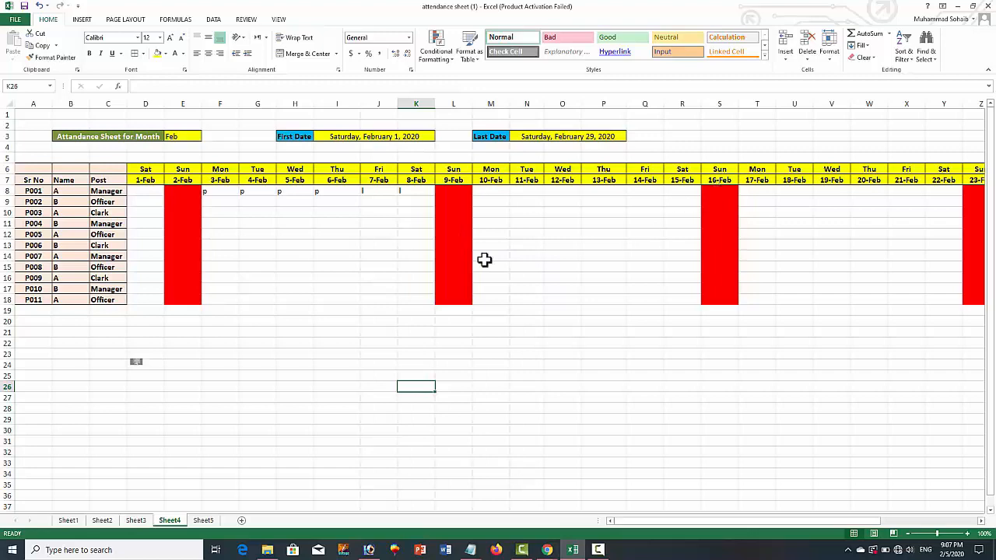
Switch the month in E3 to May and then to Nov to test the Sunday highlighting
{"action": "left_click", "coordinate": [183, 136]}
{"action": "left_click", "coordinate": [206, 136]}
{"action": "left_click", "coordinate": [192, 177]}
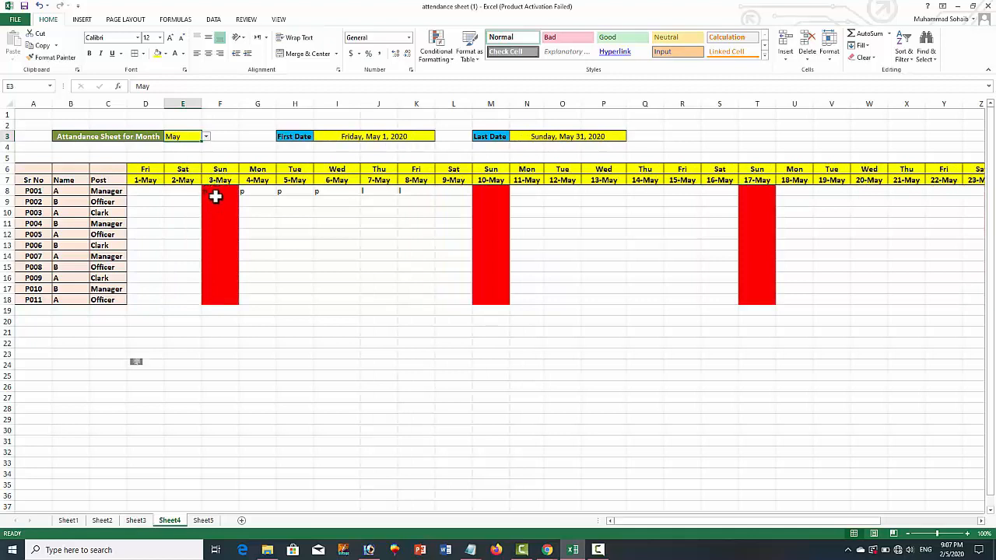
{"action": "left_click", "coordinate": [206, 137]}
{"action": "left_click", "coordinate": [184, 186]}
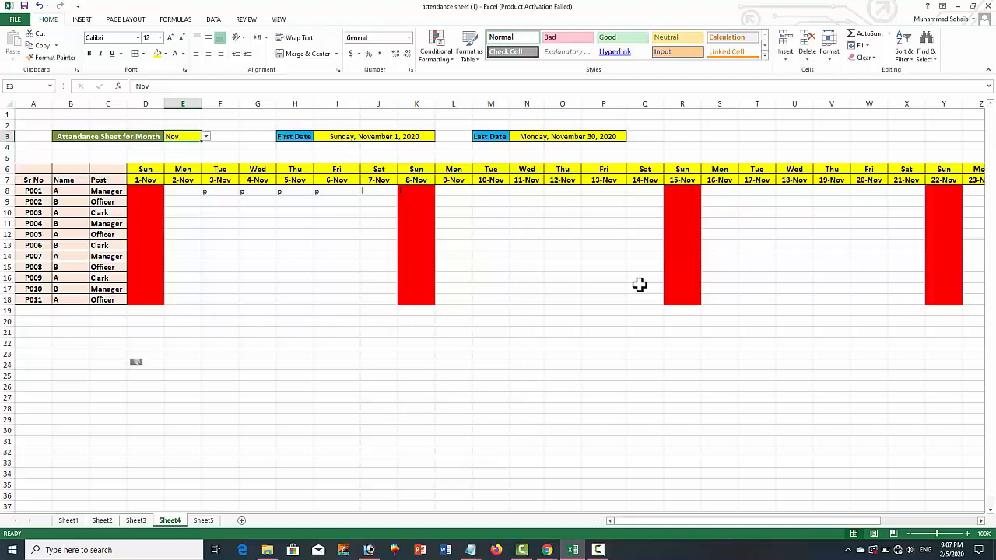
Delete the existing attendance marks in row 8, from F8 to J8
{"action": "left_click_drag", "start_coordinate": [215, 235], "coordinate": [404, 194]}
{"action": "key", "text": "Delete"}
{"action": "left_click", "coordinate": [526, 224]}
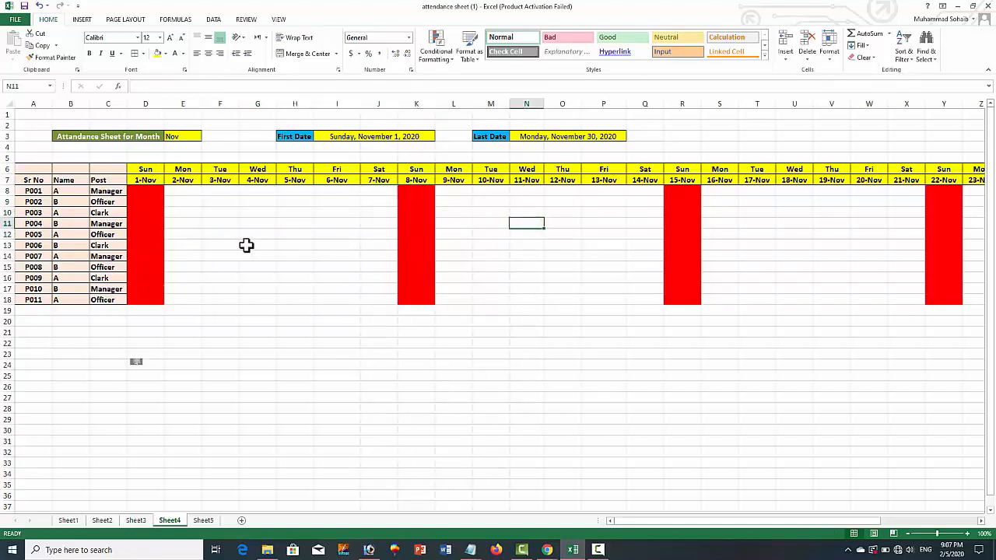
Mark employee P002 as P from 3-Nov to 7-Nov in cells F9 to J9
{"action": "left_click", "coordinate": [217, 204]}
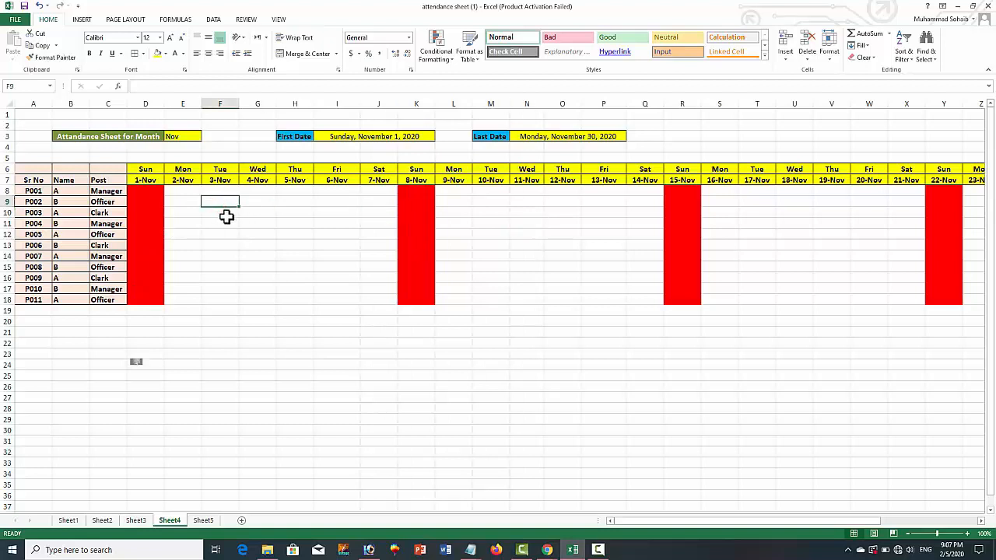
{"action": "type", "text": "P"}
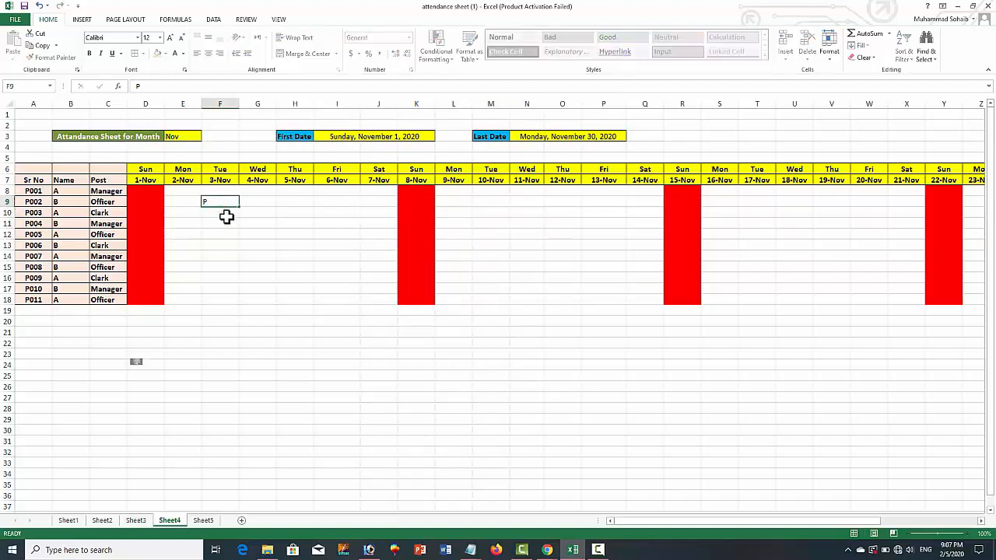
{"action": "key", "text": "Tab"}
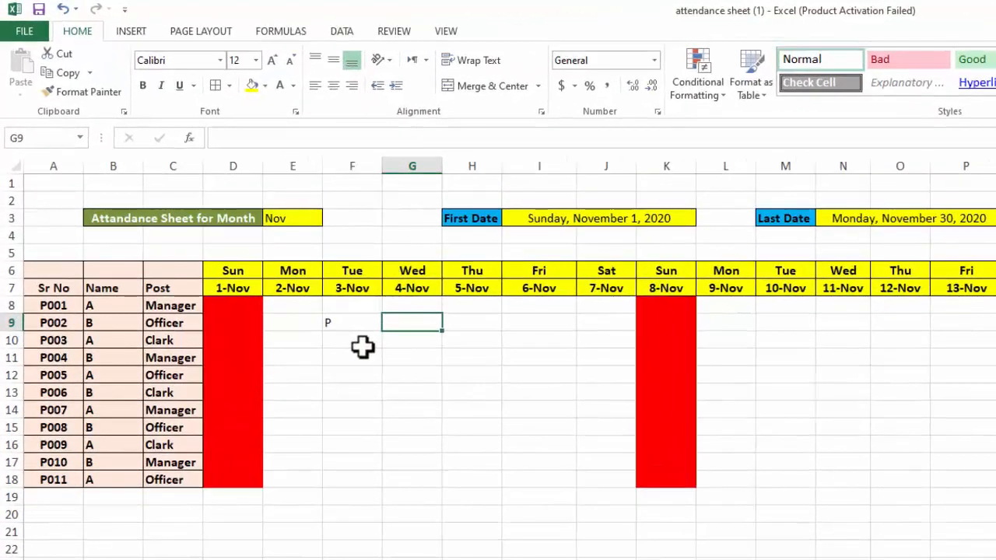
{"action": "type", "text": "P"}
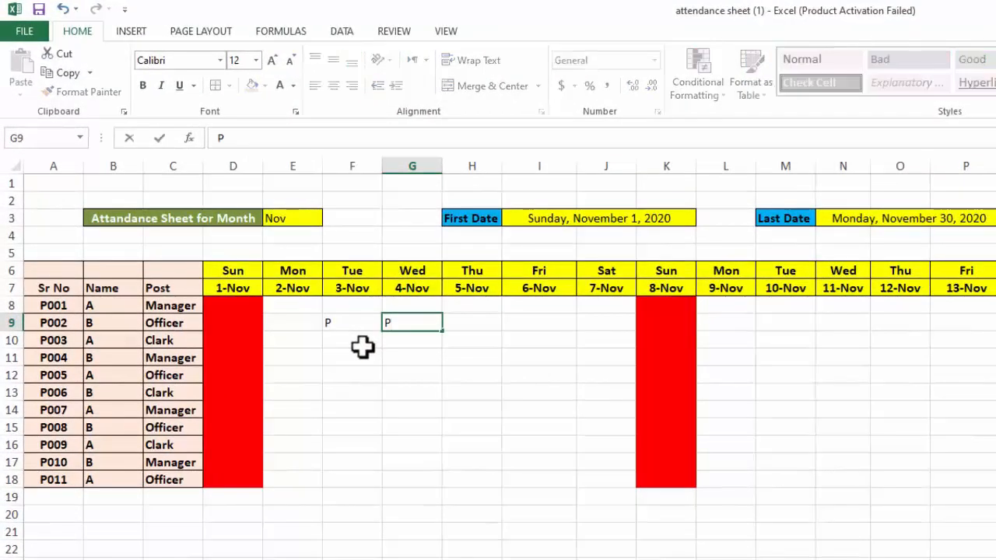
{"action": "key", "text": "Tab"}
{"action": "type", "text": "P"}
{"action": "key", "text": "Tab"}
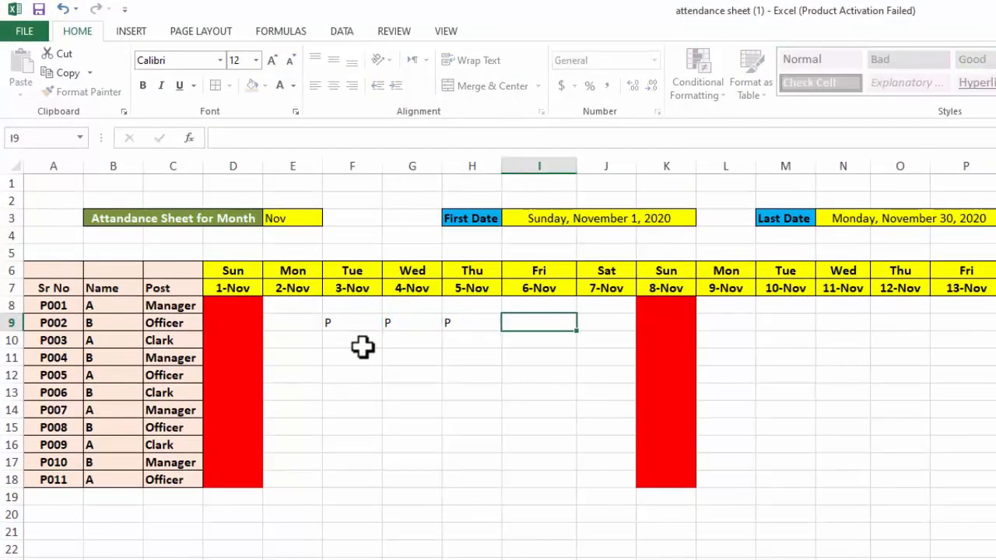
{"action": "type", "text": "P"}
{"action": "key", "text": "Tab"}
{"action": "type", "text": "P"}
Mark employee P003 as L from 4-Nov to 6-Nov in cells G10 to I10
{"action": "key", "text": "Down"}
{"action": "key", "text": "Left"}
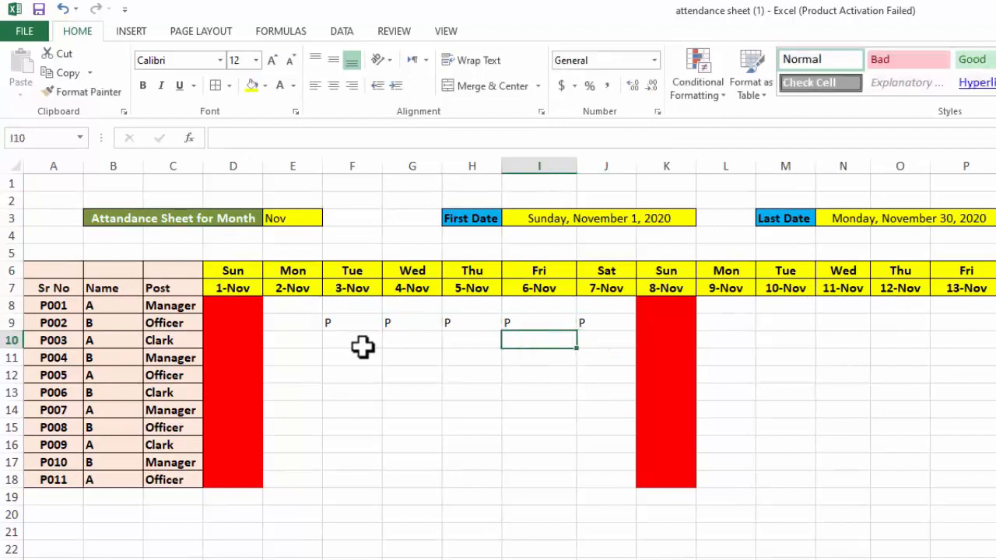
{"action": "type", "text": "L"}
{"action": "key", "text": "Left"}
{"action": "type", "text": "L"}
{"action": "key", "text": "Left"}
{"action": "type", "text": "L"}
{"action": "key", "text": "Down"}
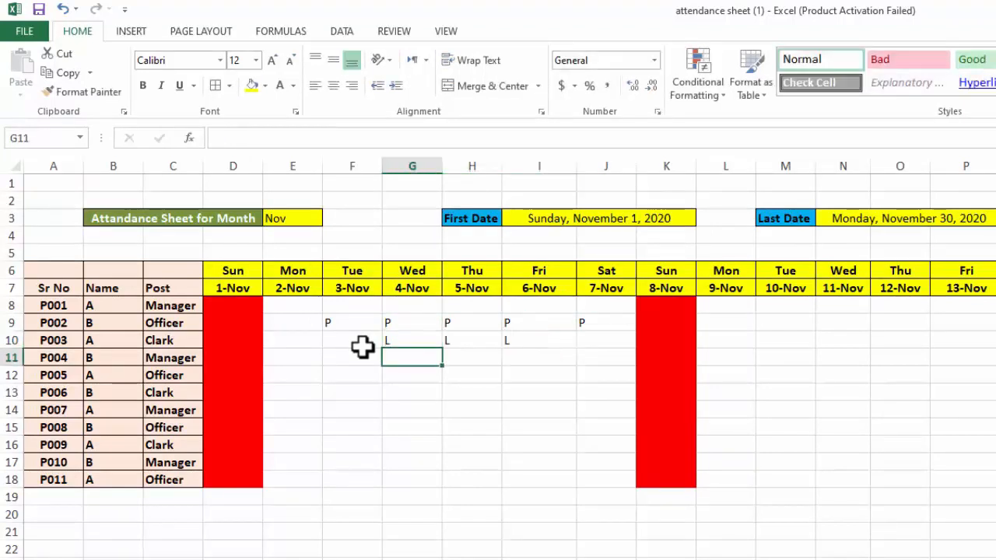
Enter the mark A in G11 and F11 for P004 and in F12 for P005
{"action": "type", "text": "A"}
{"action": "key", "text": "Left"}
{"action": "type", "text": "A"}
{"action": "key", "text": "Down"}
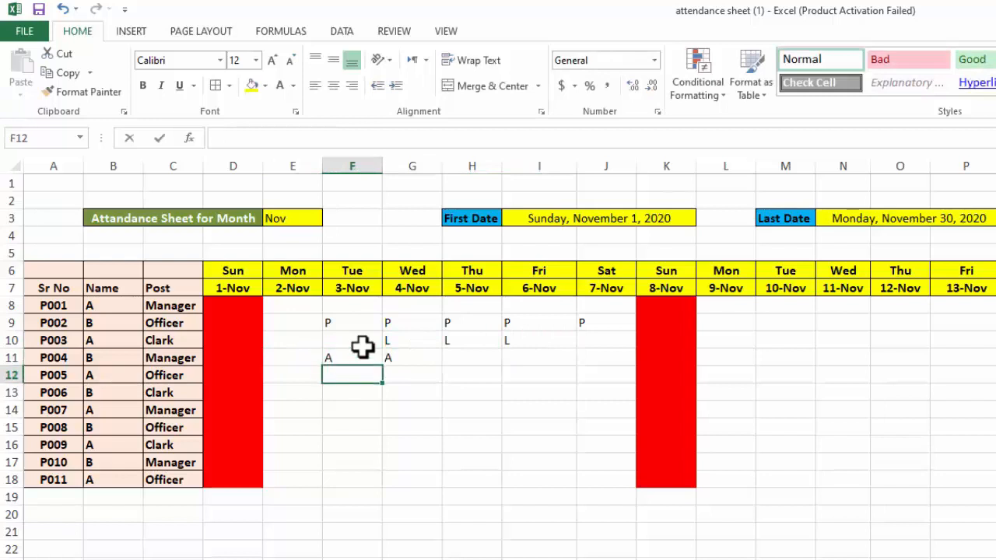
{"action": "type", "text": "A"}
{"action": "key", "text": "Tab"}
{"action": "key", "text": "Tab"}
Enter P in H11 and L in I11 for P004, and A in J12 for P005
{"action": "key", "text": "Up"}
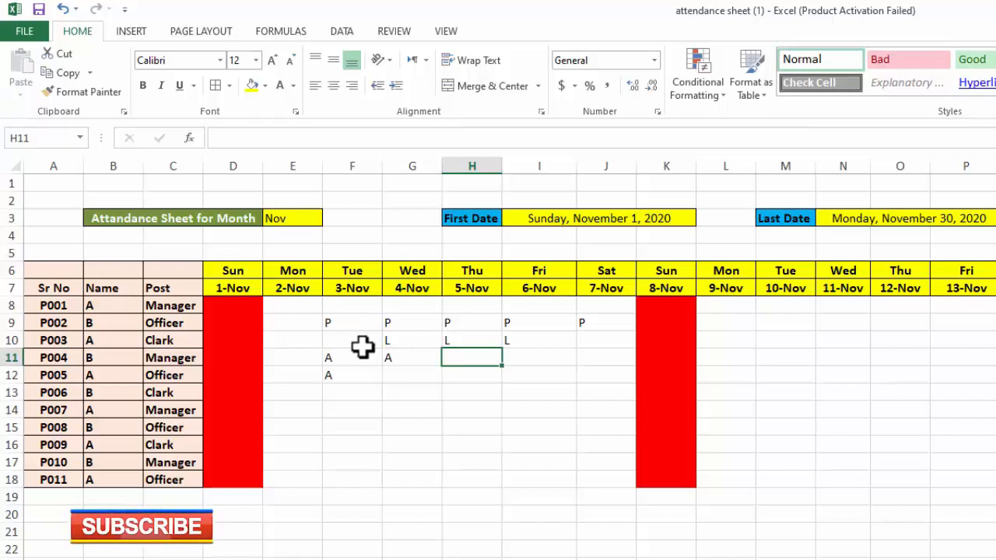
{"action": "type", "text": "P"}
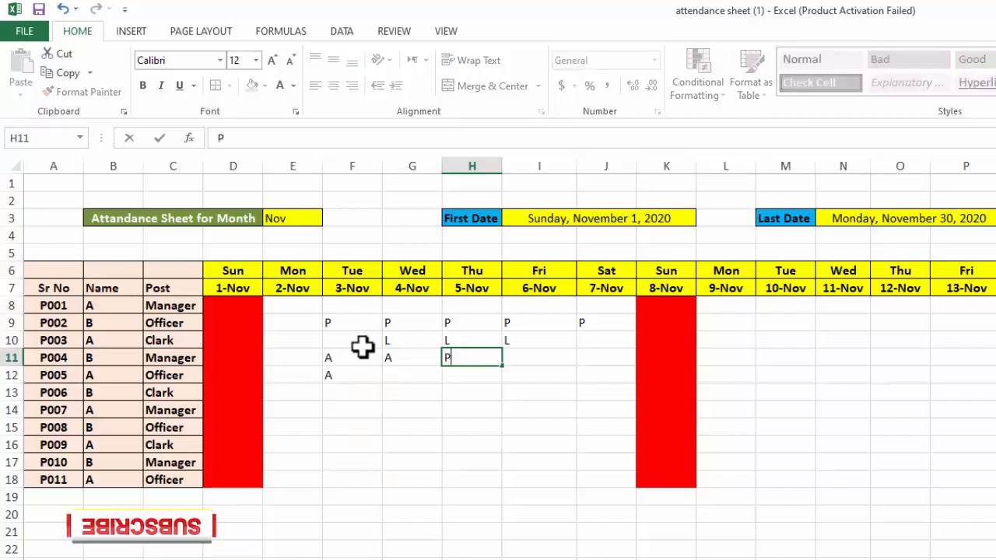
{"action": "key", "text": "Right"}
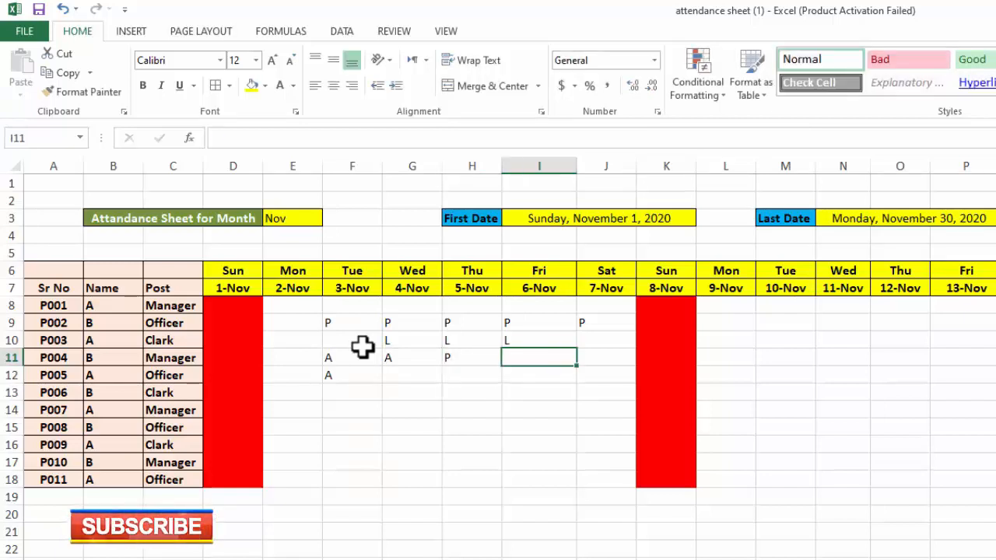
{"action": "type", "text": "L"}
{"action": "key", "text": "Down"}
{"action": "key", "text": "Right"}
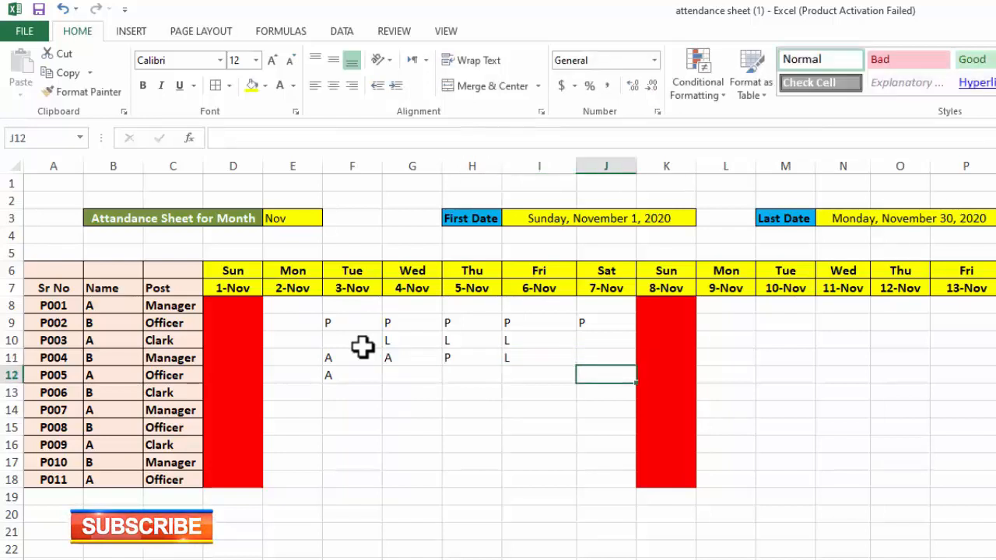
{"action": "type", "text": "A"}
Select the attendance grid D8:AH18 and set up an Equal To highlight rule for the value P
{"action": "key", "text": "Left"}
{"action": "key", "text": "Left"}
{"action": "key", "text": "Left"}
{"action": "key", "text": "Up"}
{"action": "key", "text": "Left"}
{"action": "key", "text": "Left"}
{"action": "key", "text": "Up"}
{"action": "key", "text": "Left"}
{"action": "key", "text": "Up"}
{"action": "key", "text": "Up"}
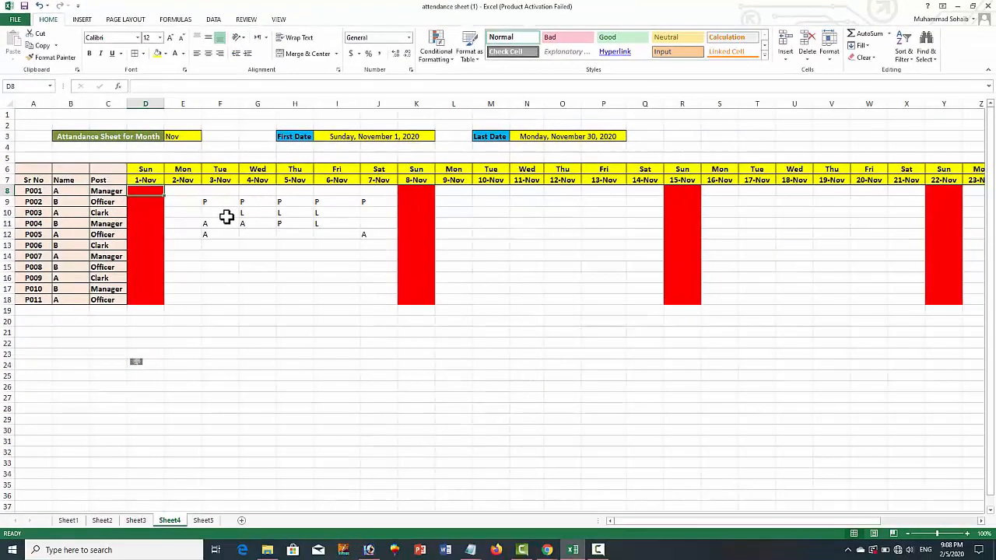
{"action": "key", "text": "shift+Right"}
{"action": "key", "text": "shift+Right"}
{"action": "key", "text": "shift+Right"}
{"action": "key", "text": "shift+Right"}
{"action": "key", "text": "shift+Right"}
{"action": "key", "text": "shift+Right"}
{"action": "key", "text": "shift+Right"}
{"action": "key", "text": "shift+Right"}
{"action": "key", "text": "shift+Right"}
{"action": "key", "text": "shift+Right"}
{"action": "key", "text": "shift+Right"}
{"action": "key", "text": "shift+Right"}
{"action": "key", "text": "shift+Right"}
{"action": "key", "text": "shift+Right"}
{"action": "key", "text": "shift+Right"}
{"action": "key", "text": "shift+Right"}
{"action": "key", "text": "shift+Right"}
{"action": "key", "text": "shift+Right"}
{"action": "key", "text": "shift+Right"}
{"action": "key", "text": "shift+Right"}
{"action": "key", "text": "shift+Right"}
{"action": "key", "text": "shift+Right"}
{"action": "key", "text": "shift+Right"}
{"action": "key", "text": "shift+Right"}
{"action": "key", "text": "shift+Right"}
{"action": "key", "text": "shift+Right"}
{"action": "key", "text": "shift+Right"}
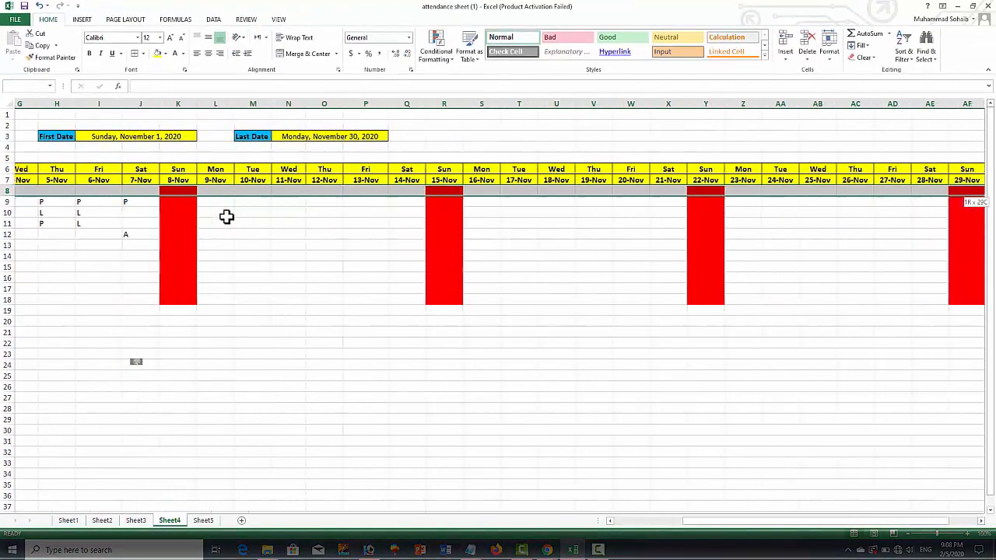
{"action": "key", "text": "shift+Down"}
{"action": "key", "text": "shift+Down"}
{"action": "key", "text": "shift+Down"}
{"action": "key", "text": "shift+Down"}
{"action": "key", "text": "shift+Down"}
{"action": "key", "text": "shift+Down"}
{"action": "key", "text": "shift+Down"}
{"action": "key", "text": "shift+Down"}
{"action": "key", "text": "shift+Down"}
{"action": "key", "text": "shift+Down"}
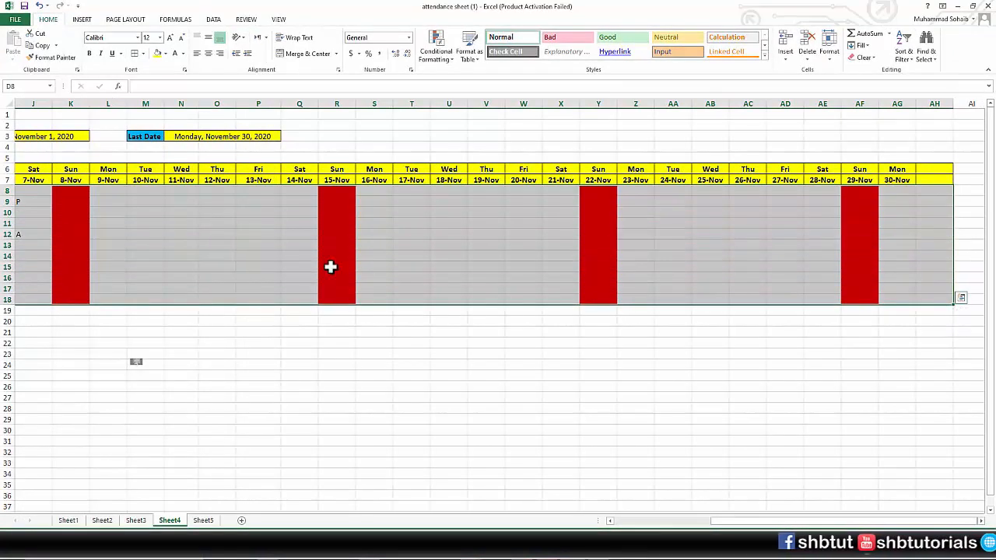
{"action": "left_click", "coordinate": [723, 524]}
{"action": "left_click_drag", "start_coordinate": [723, 524], "coordinate": [596, 520]}
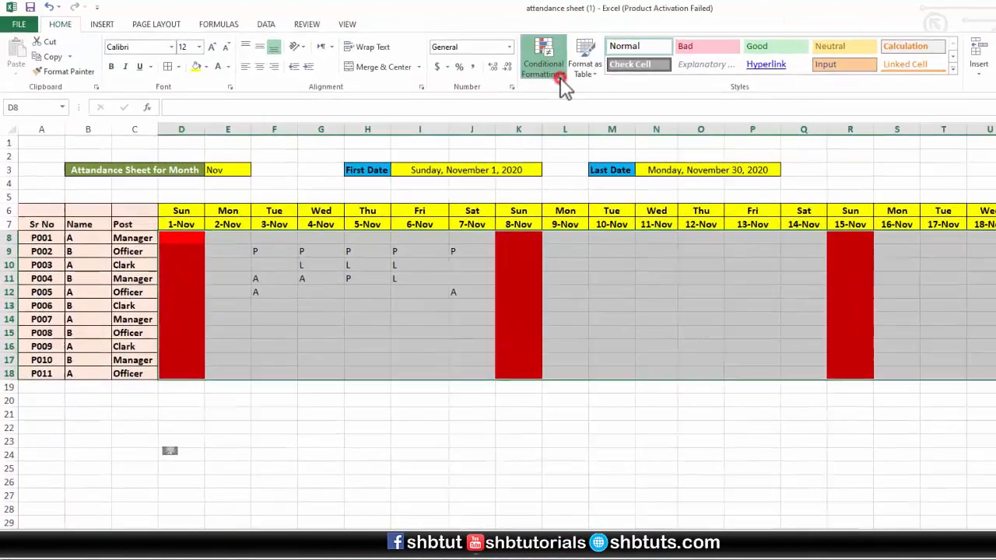
{"action": "left_click", "coordinate": [459, 61]}
{"action": "mouse_move", "coordinate": [468, 78]}
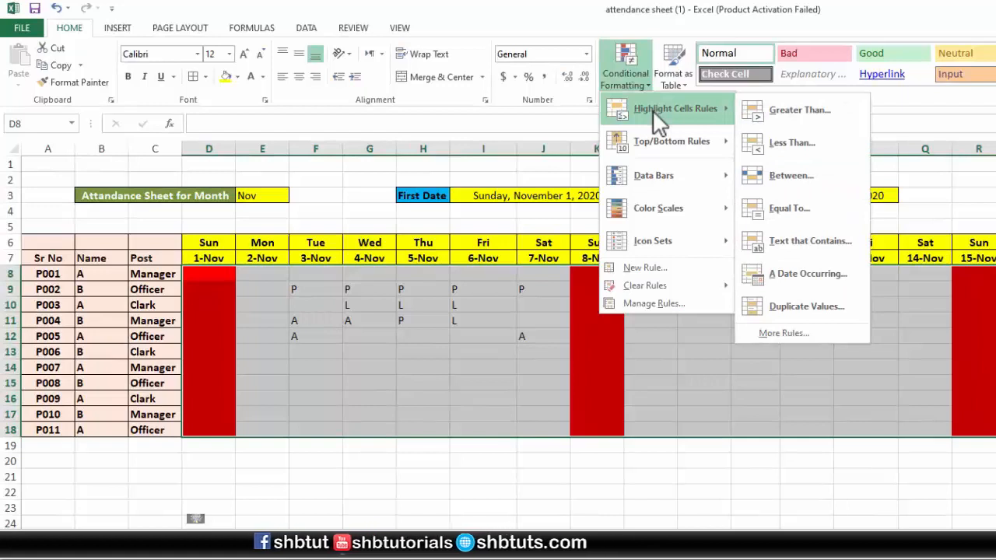
{"action": "left_click", "coordinate": [786, 225]}
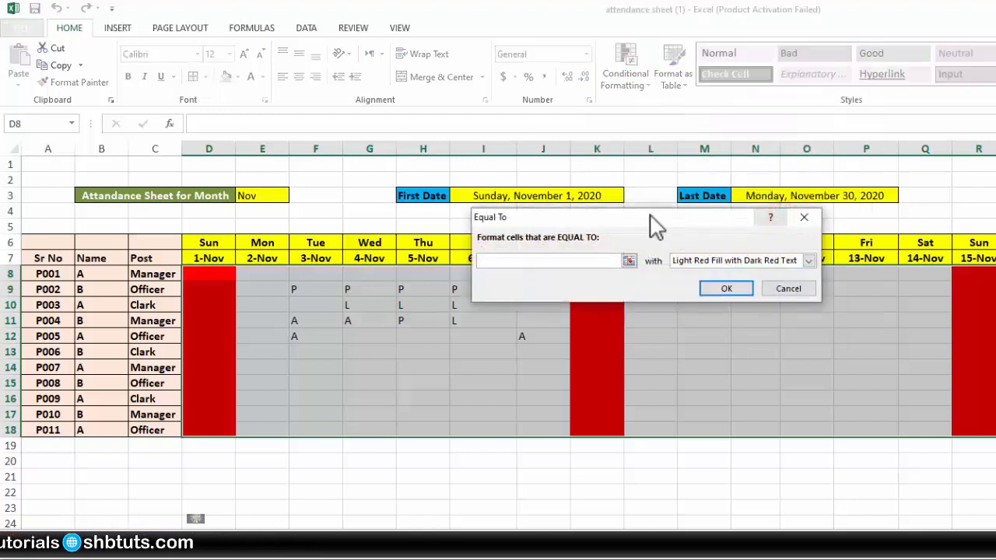
{"action": "left_click_drag", "start_coordinate": [589, 216], "coordinate": [478, 179]}
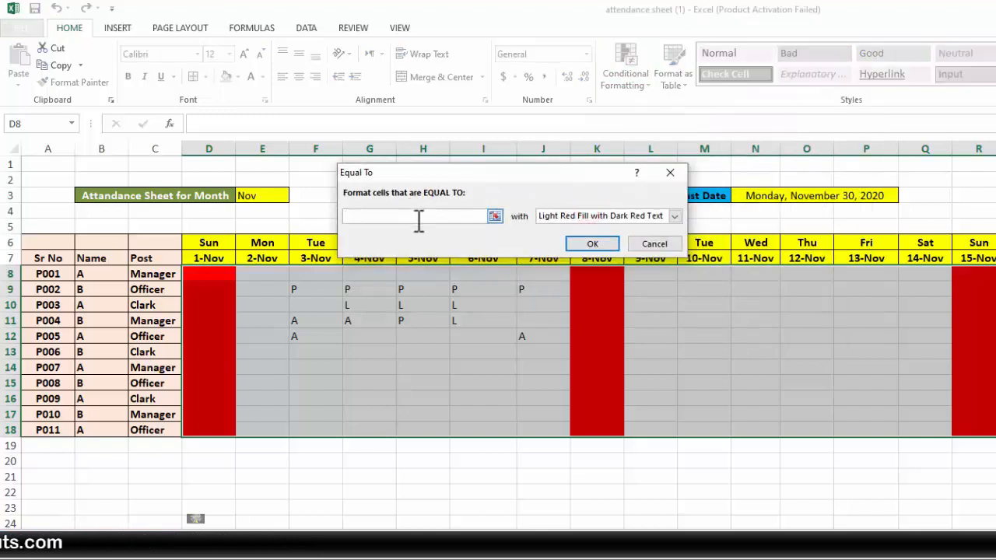
{"action": "type", "text": "P"}
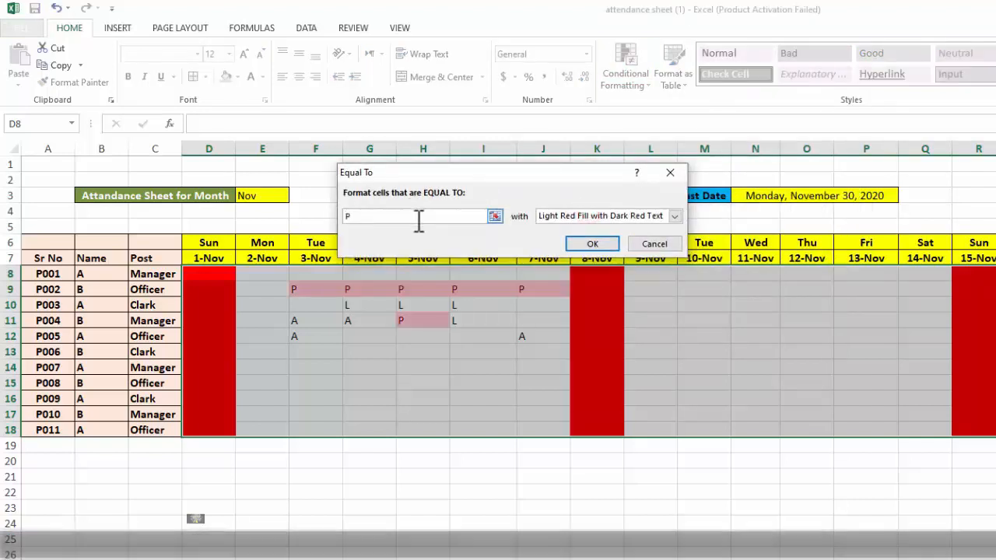
Give the P rule a custom format with a solid green fill and apply it
{"action": "left_click", "coordinate": [671, 218]}
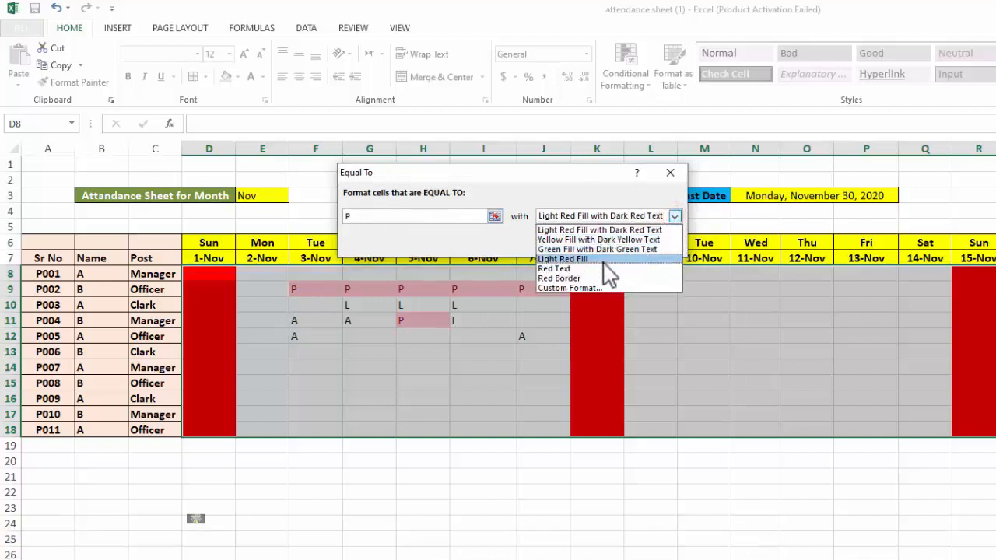
{"action": "left_click", "coordinate": [573, 286]}
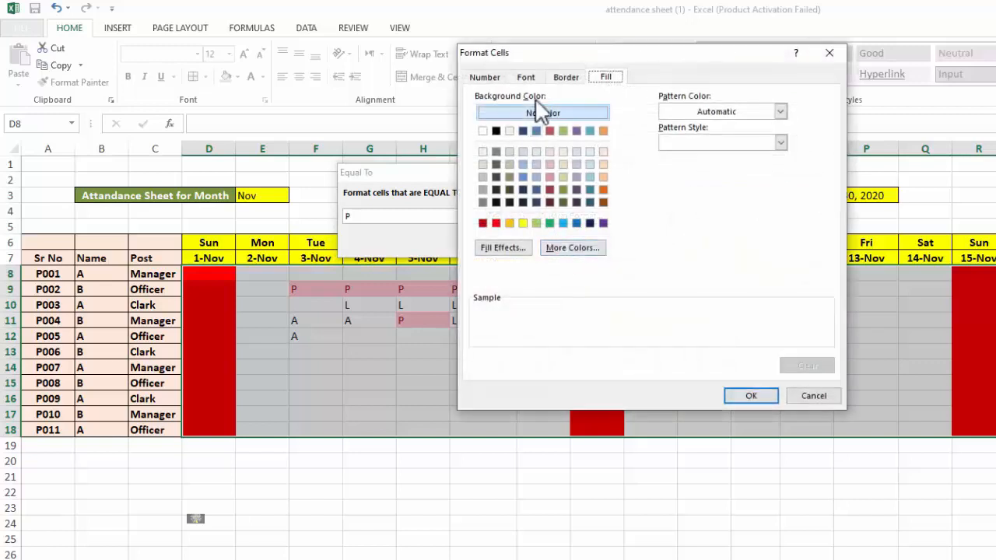
{"action": "left_click", "coordinate": [551, 223]}
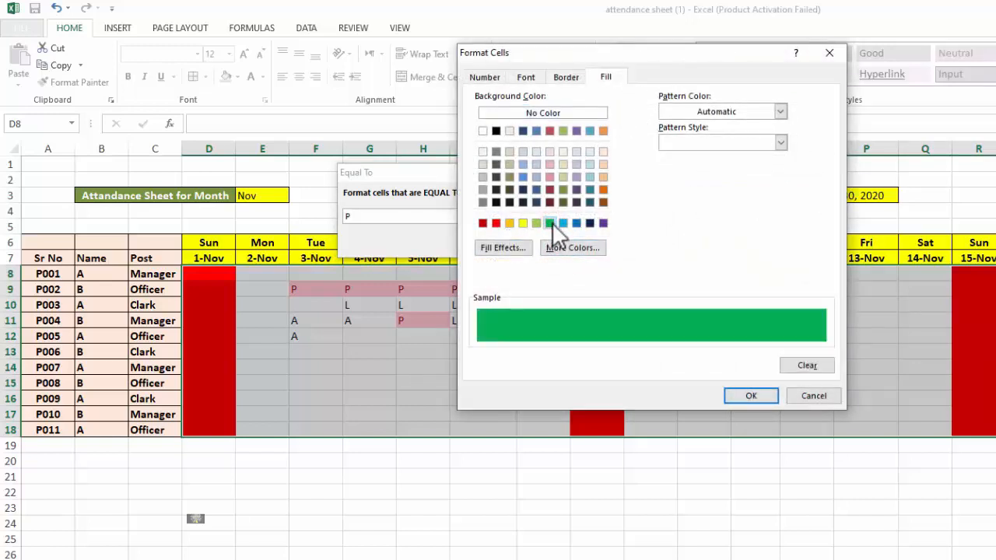
{"action": "left_click", "coordinate": [763, 395]}
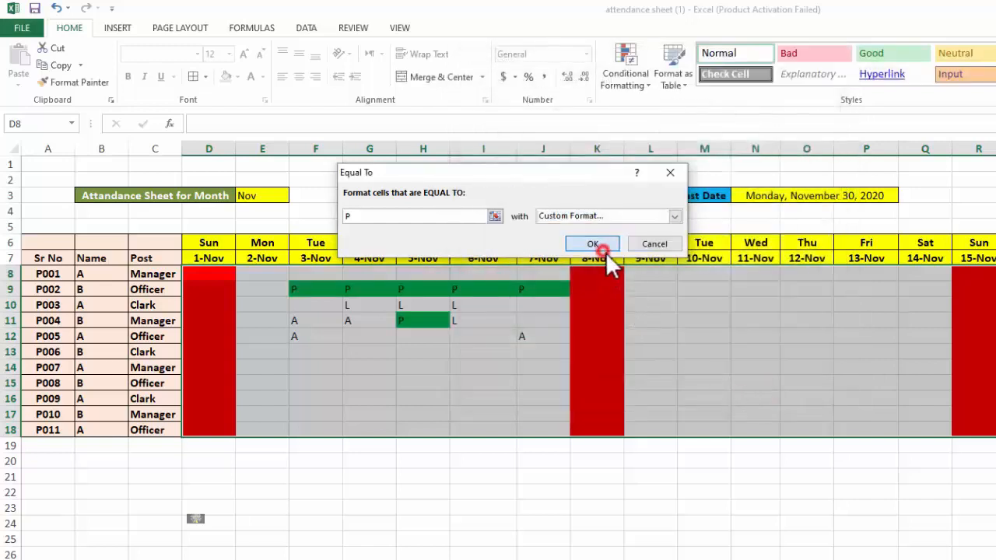
{"action": "left_click", "coordinate": [597, 246]}
Test the green rule by entering P in cells M10 to Q10 and in Q11
{"action": "left_click", "coordinate": [699, 303]}
{"action": "type", "text": "P"}
{"action": "key", "text": "Tab"}
{"action": "type", "text": "P"}
{"action": "key", "text": "Tab"}
{"action": "type", "text": "P"}
{"action": "key", "text": "Tab"}
{"action": "type", "text": "P"}
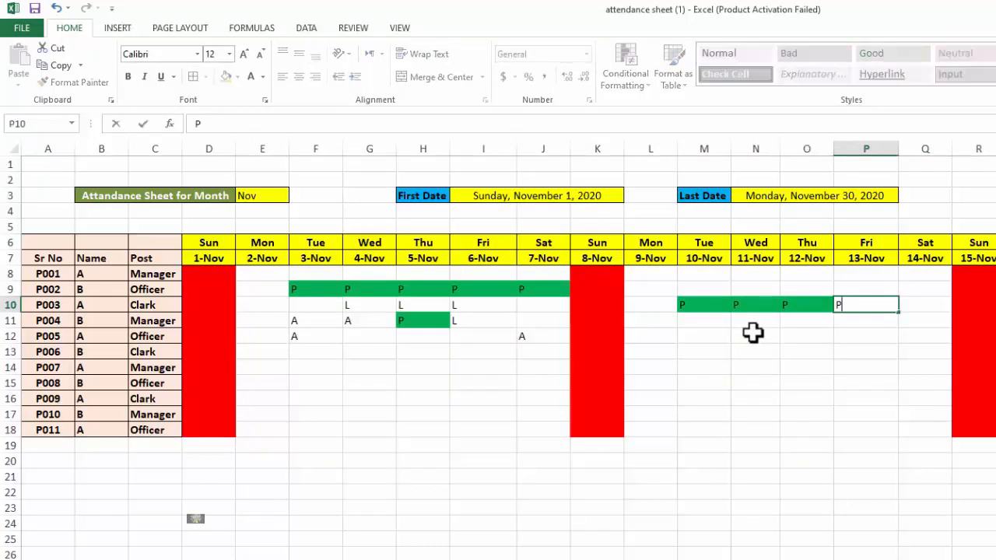
{"action": "key", "text": "Tab"}
{"action": "type", "text": "P"}
{"action": "key", "text": "Return"}
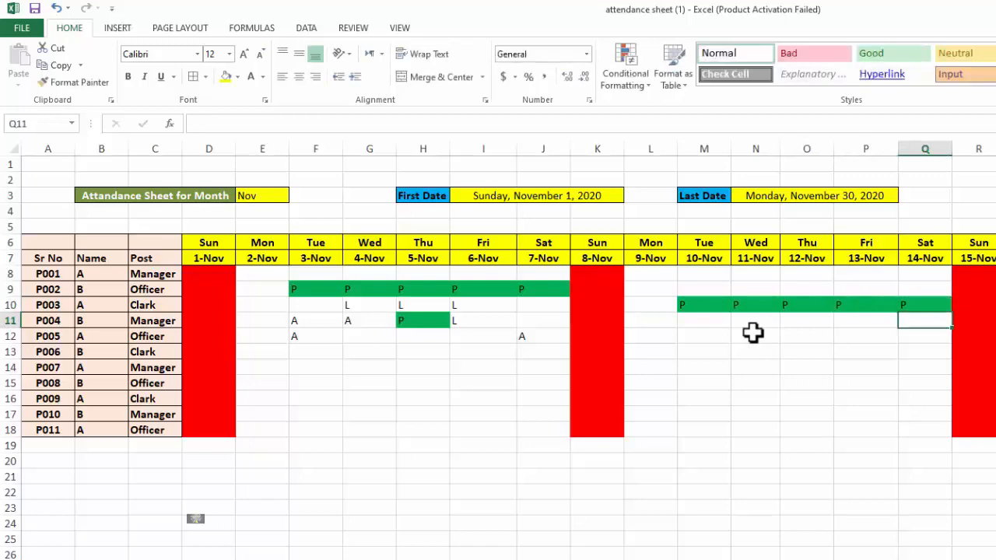
{"action": "type", "text": "P"}
{"action": "key", "text": "Left"}
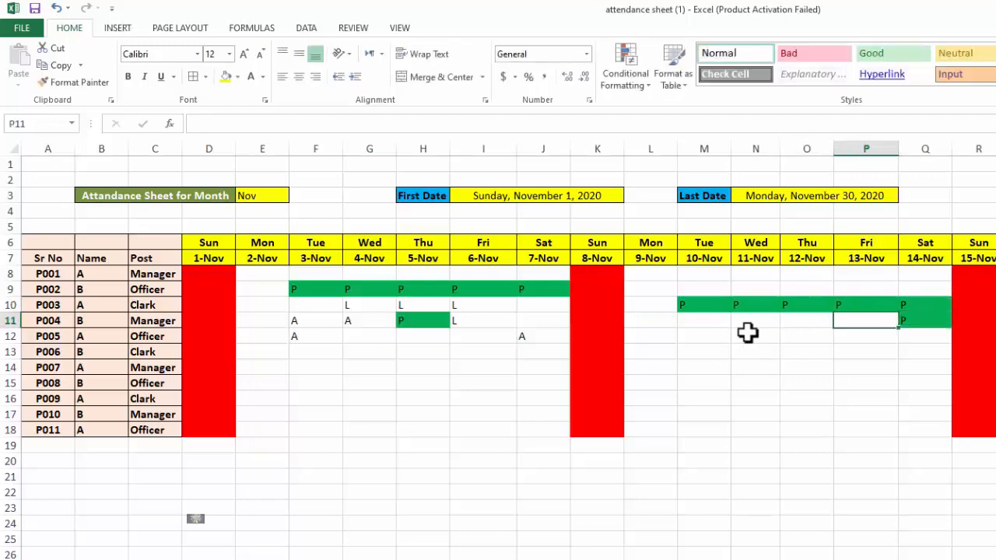
Add an Equal To highlight rule for L with a custom dark blue fill to the attendance grid, from D8 across the date columns through row 18
{"action": "left_click_drag", "start_coordinate": [222, 271], "coordinate": [992, 432]}
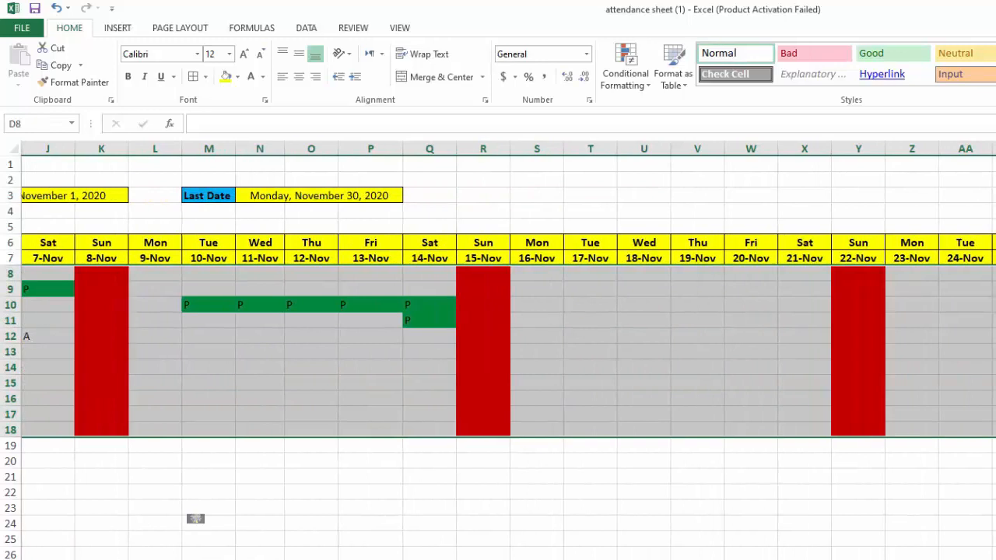
{"action": "left_click", "coordinate": [627, 78]}
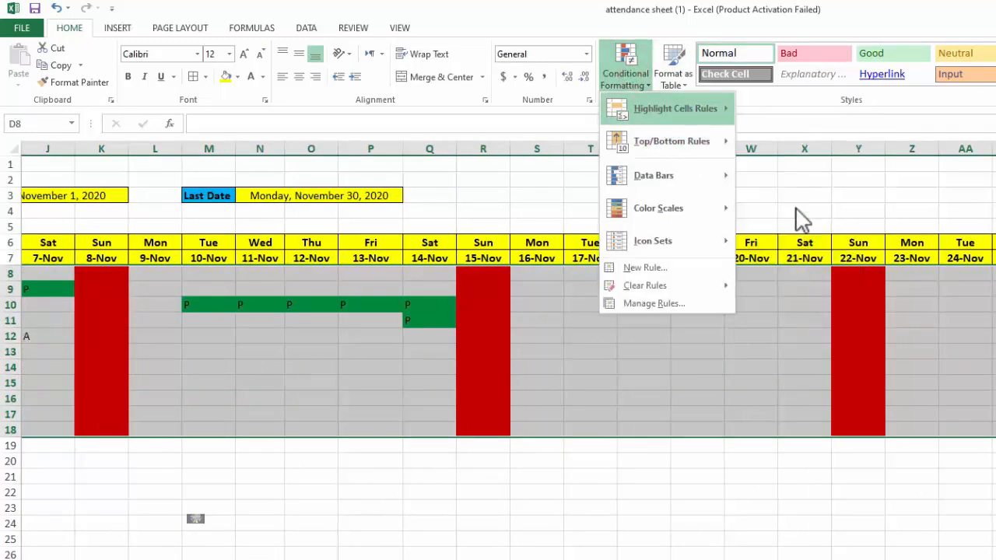
{"action": "left_click", "coordinate": [802, 218]}
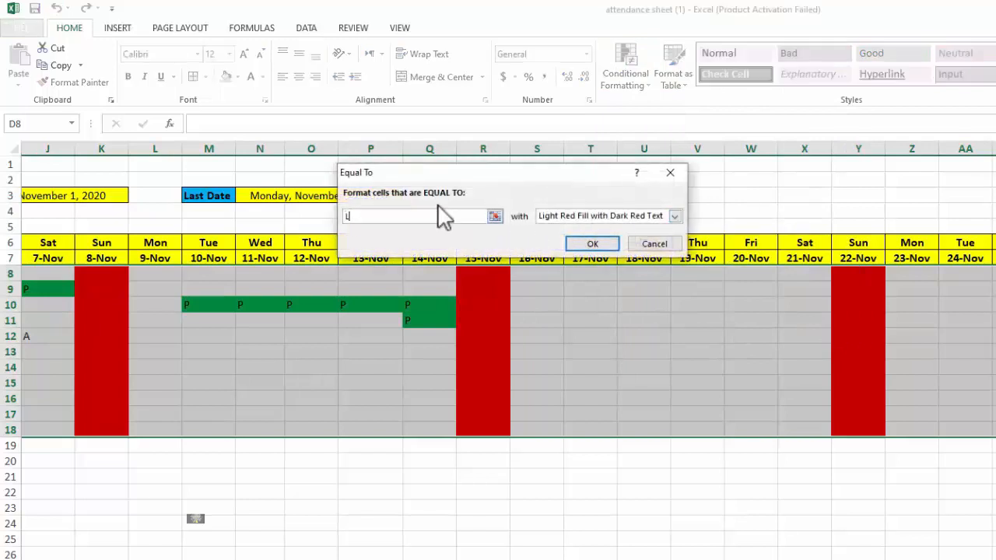
{"action": "left_click", "coordinate": [575, 216]}
{"action": "left_click", "coordinate": [572, 288]}
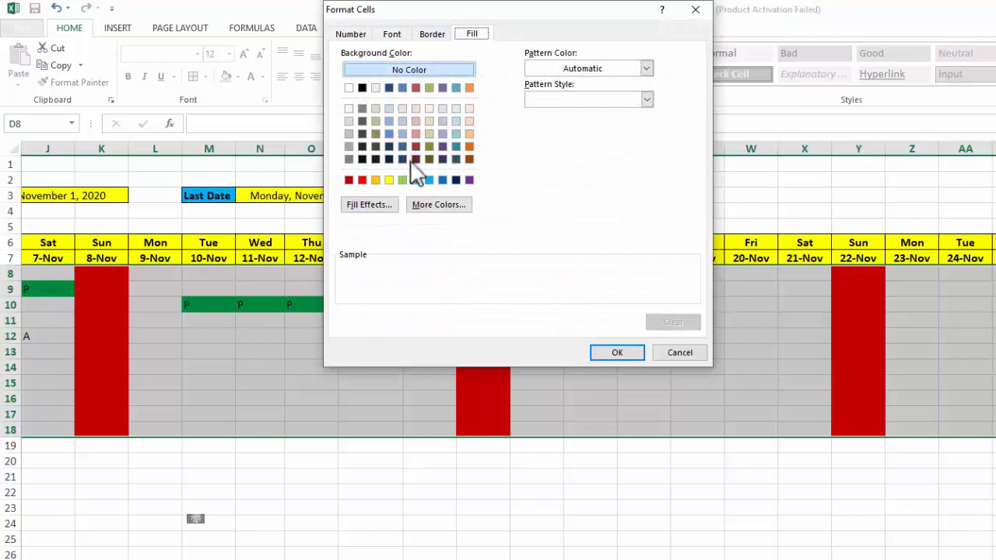
{"action": "left_click", "coordinate": [401, 147]}
{"action": "left_click", "coordinate": [607, 352]}
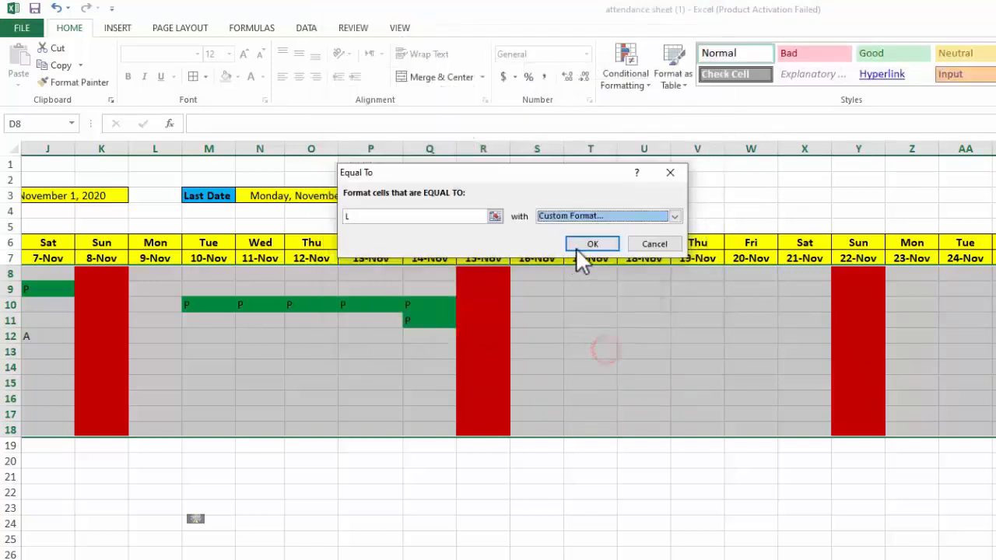
{"action": "left_click", "coordinate": [585, 244]}
Add an Equal To highlight rule for A with a custom light blue fill to the selected attendance grid
{"action": "left_click", "coordinate": [632, 86]}
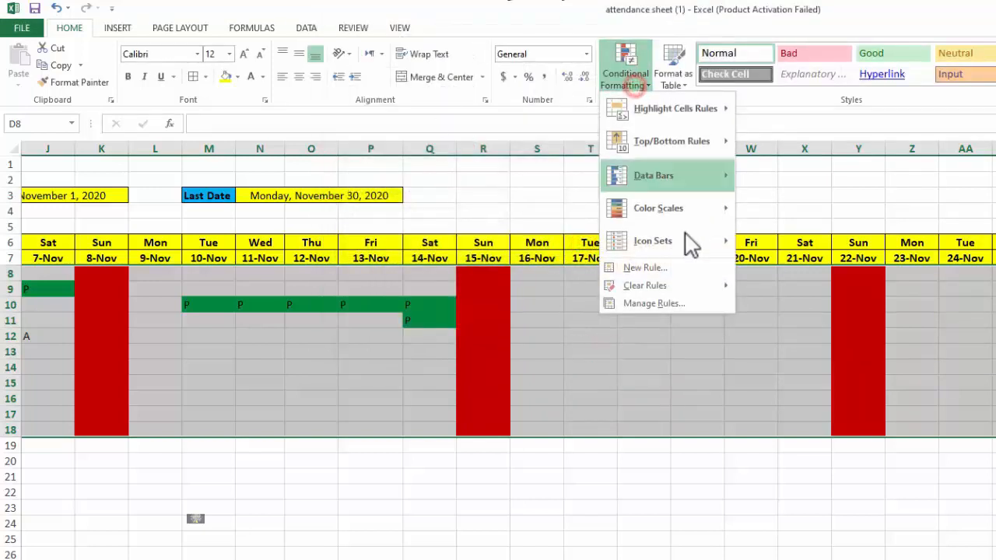
{"action": "mouse_move", "coordinate": [657, 109]}
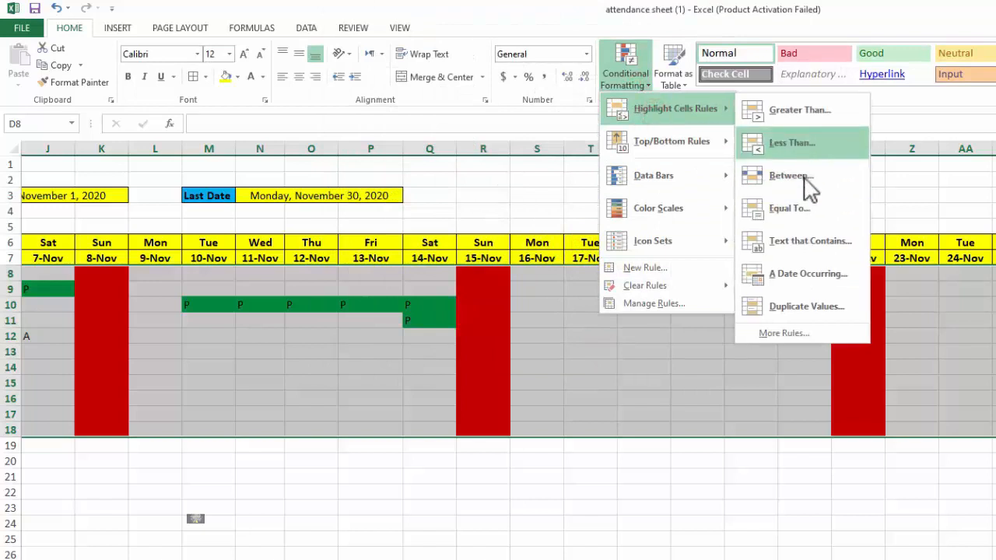
{"action": "left_click", "coordinate": [780, 208]}
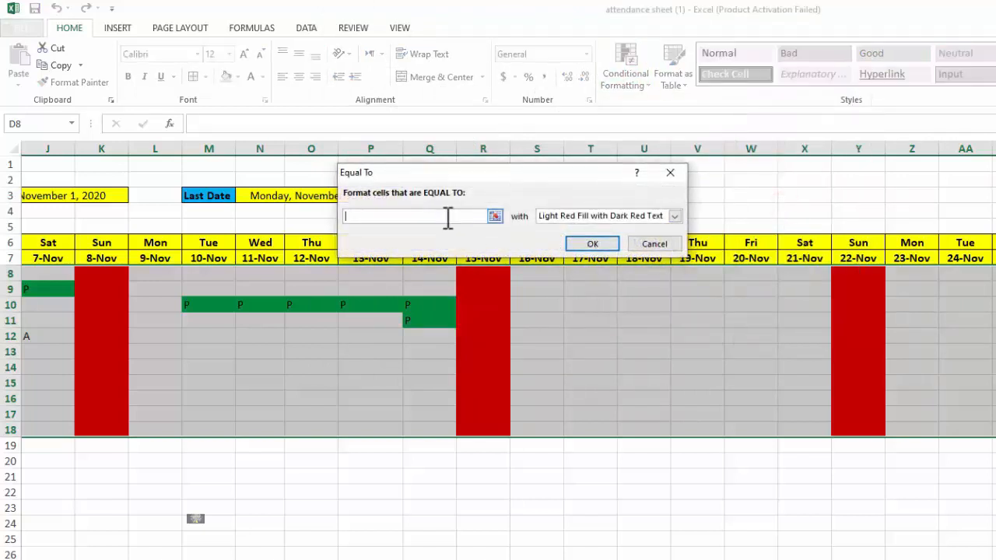
{"action": "type", "text": "A"}
{"action": "left_click", "coordinate": [572, 206]}
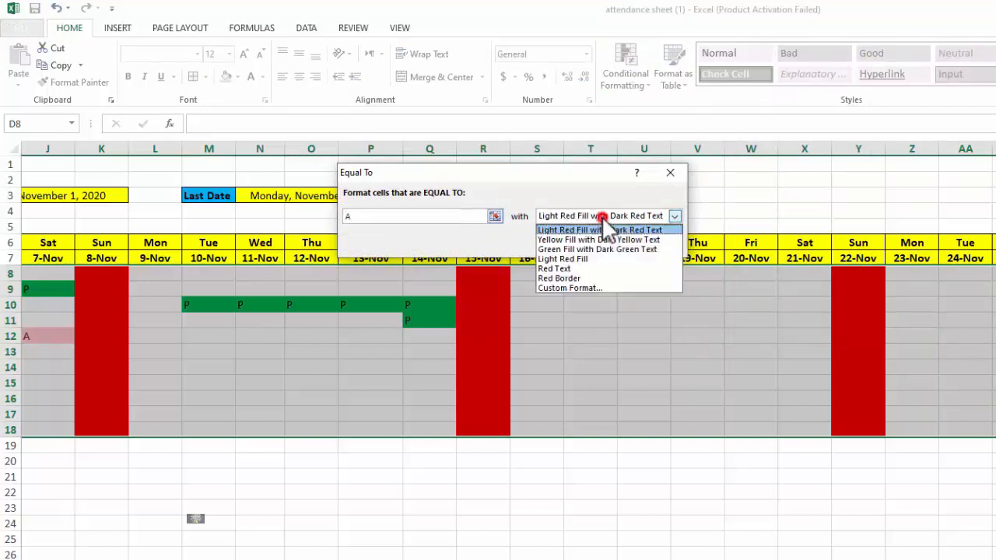
{"action": "left_click", "coordinate": [587, 283]}
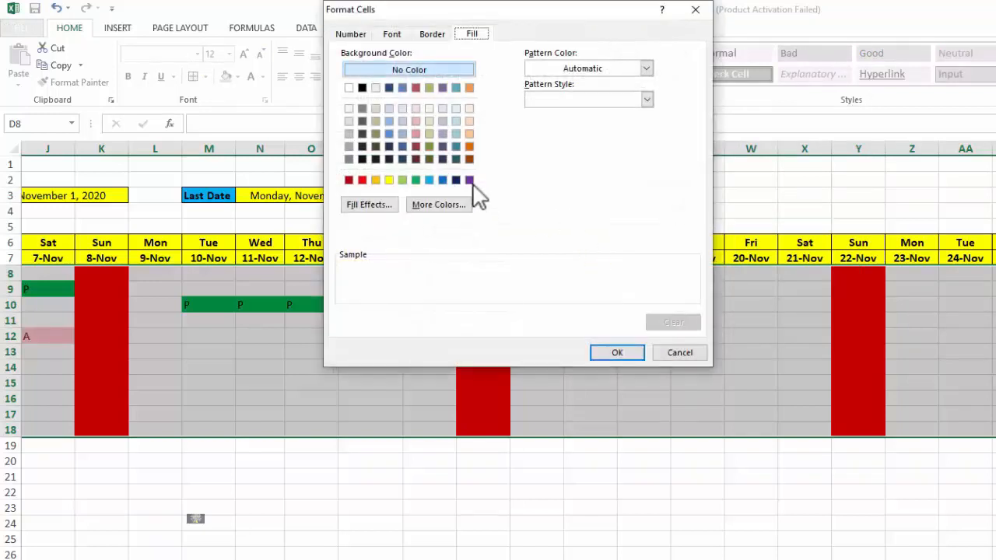
{"action": "left_click", "coordinate": [429, 179]}
{"action": "left_click", "coordinate": [611, 352]}
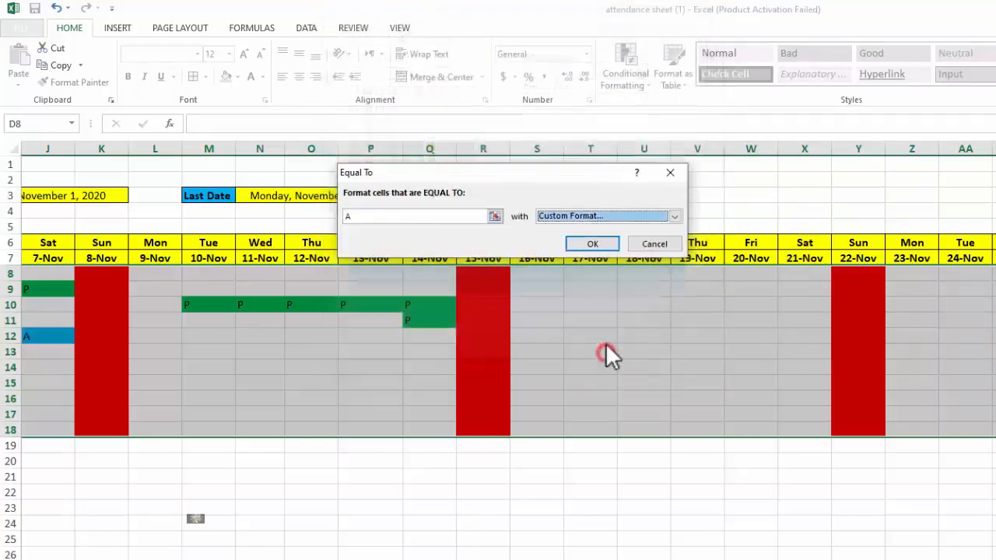
{"action": "left_click", "coordinate": [612, 241]}
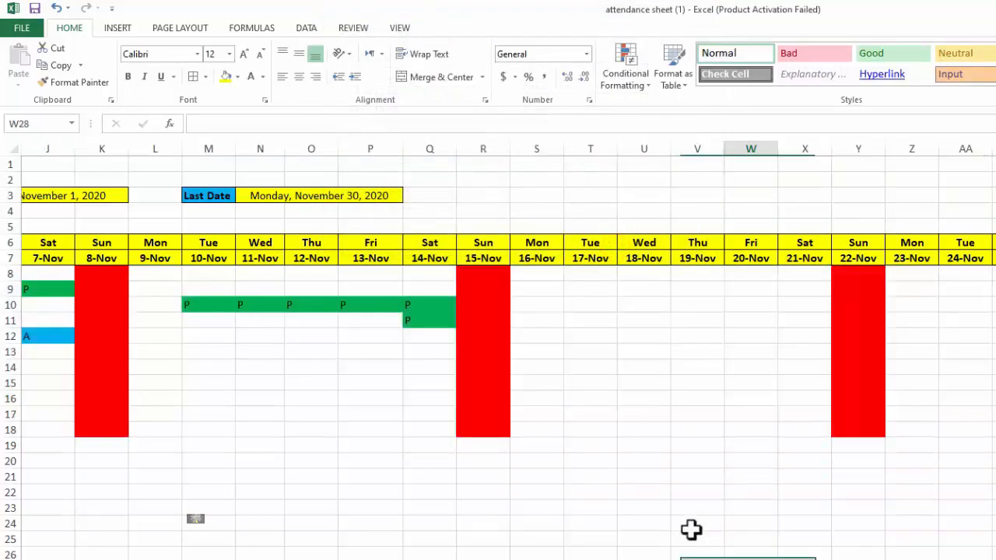
Test the new rules in row 14 by entering L in P14 and O14 and A in N14 and M14
{"action": "left_click", "coordinate": [346, 366]}
{"action": "type", "text": "L"}
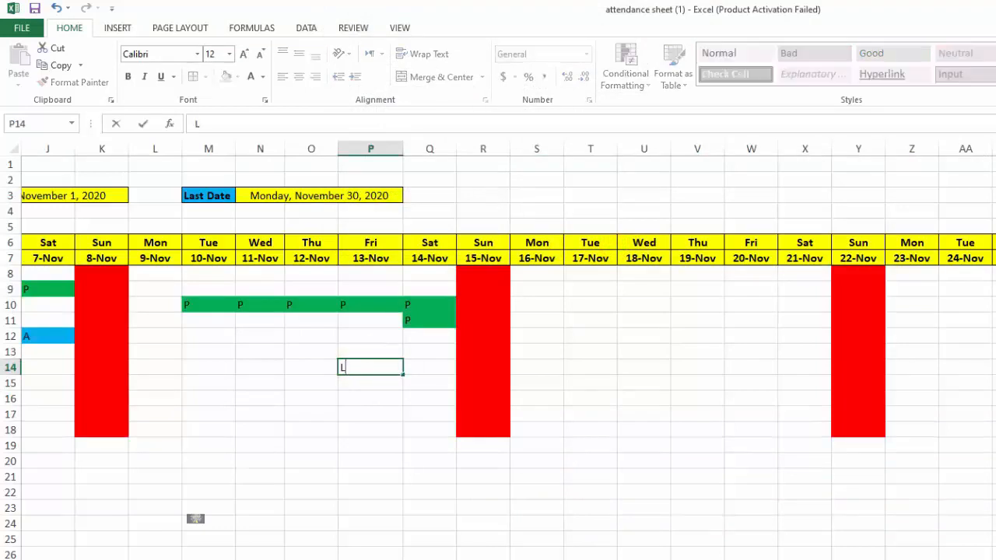
{"action": "key", "text": "Left"}
{"action": "type", "text": "L"}
{"action": "key", "text": "Left"}
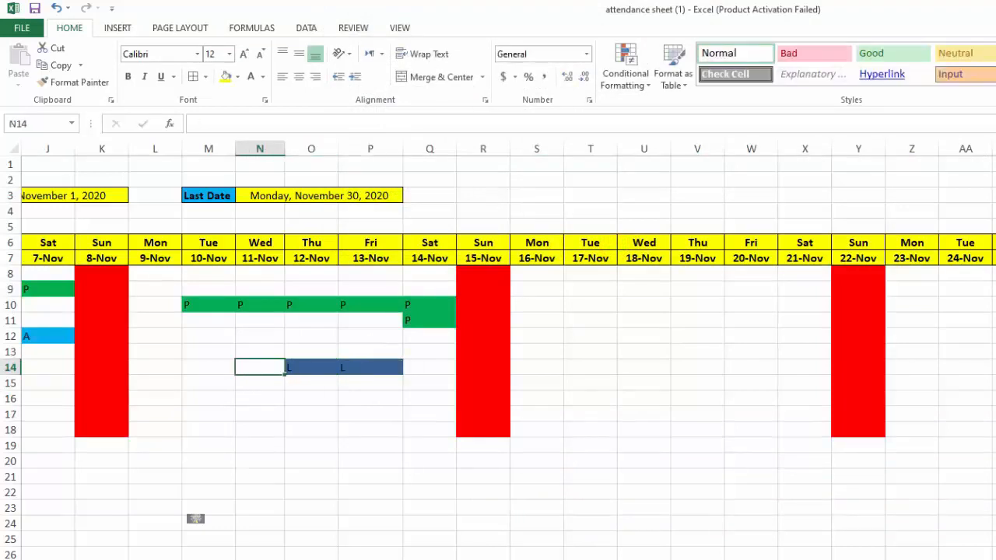
{"action": "type", "text": "A"}
{"action": "key", "text": "Left"}
{"action": "type", "text": "A"}
{"action": "key", "text": "Left"}
Enter P in cells L13 through P13 to test the present mark across the week of 9 to 13 November
{"action": "key", "text": "Up"}
{"action": "type", "text": "P"}
{"action": "key", "text": "Right"}
{"action": "type", "text": "P"}
{"action": "key", "text": "Right"}
{"action": "type", "text": "P"}
{"action": "key", "text": "Right"}
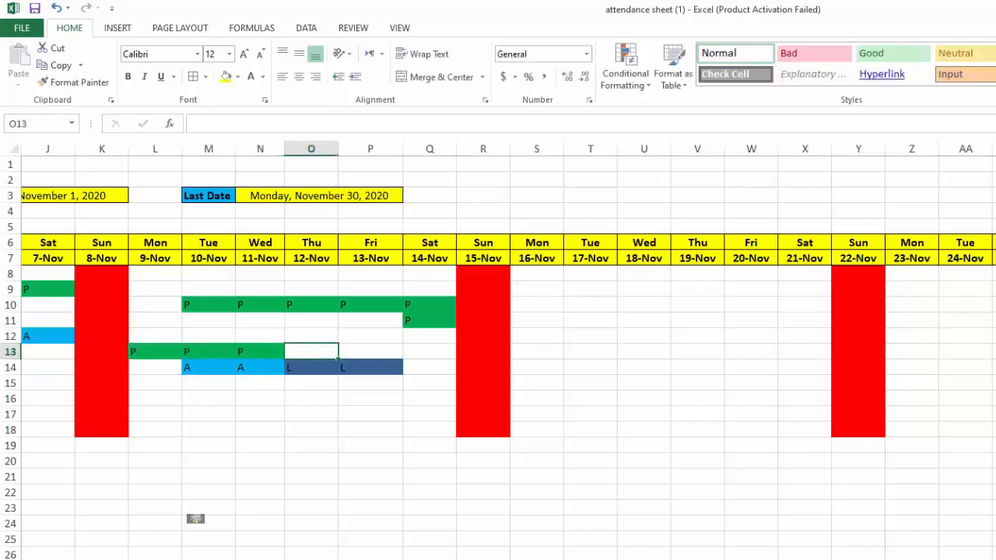
{"action": "key", "text": "Right"}
{"action": "type", "text": "P"}
{"action": "key", "text": "Left"}
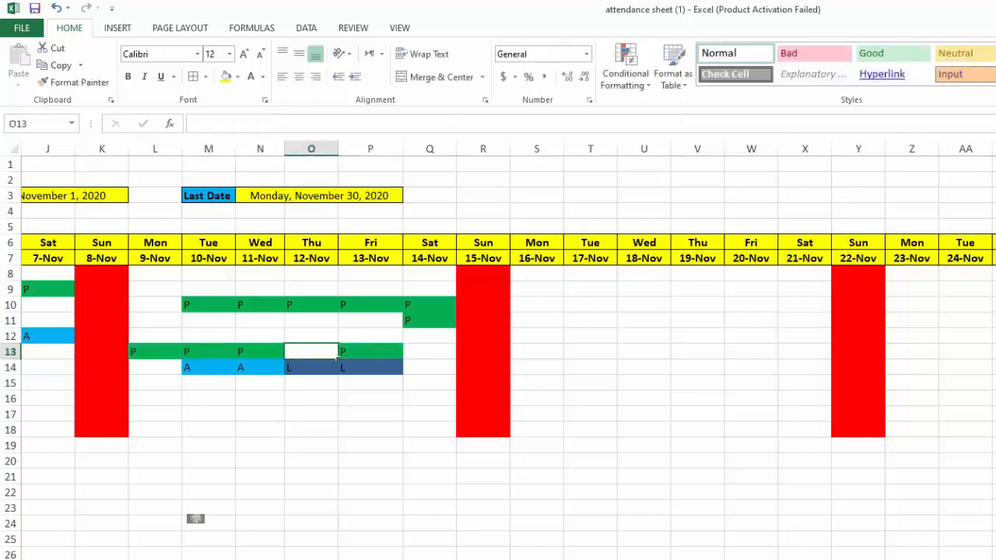
{"action": "type", "text": "P"}
{"action": "key", "text": "Right"}
{"action": "key", "text": "Right"}
{"action": "key", "text": "Right"}
{"action": "key", "text": "Left"}
{"action": "key", "text": "Down"}
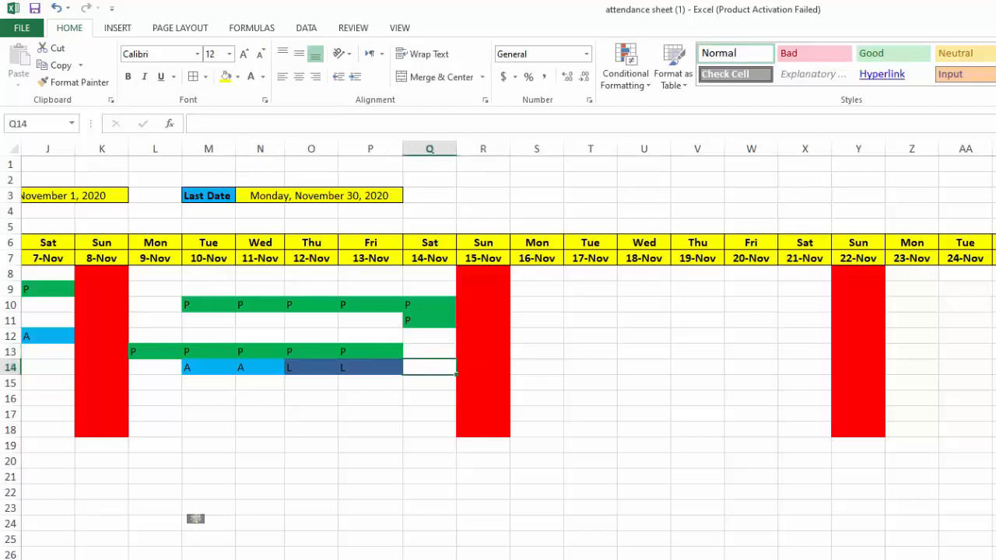
Review the color-coded marks across the sheet and the month selector in E3, and examine the Last Date formula in N3
{"action": "scroll", "coordinate": [195, 519], "scroll_direction": "left", "scroll_amount": 4}
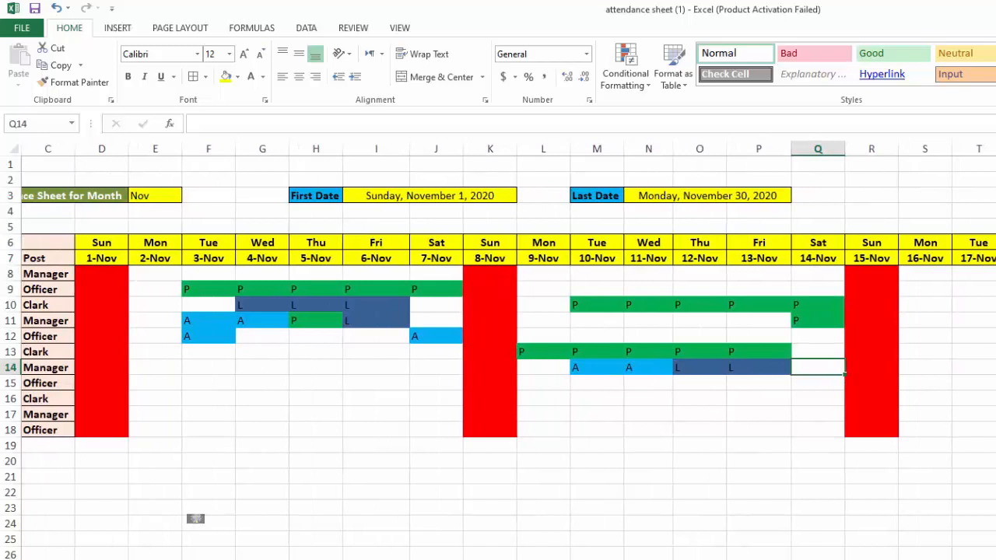
{"action": "scroll", "coordinate": [195, 519], "scroll_direction": "left", "scroll_amount": 1}
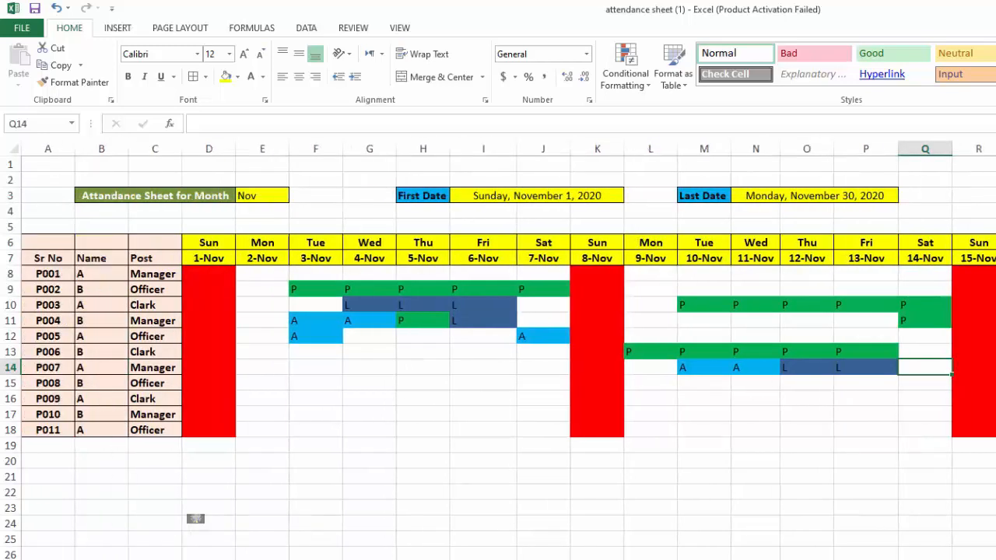
{"action": "left_click", "coordinate": [262, 198]}
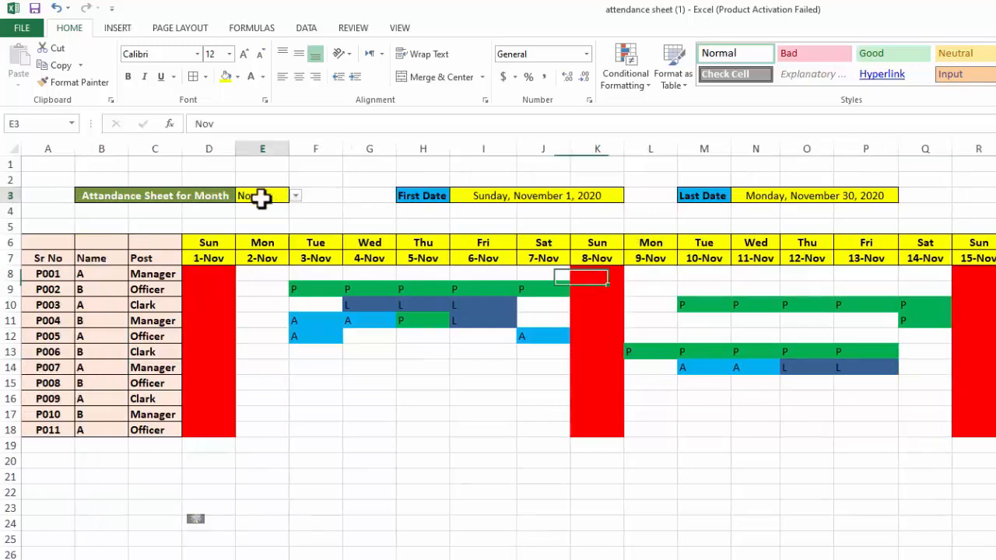
{"action": "scroll", "coordinate": [195, 518], "scroll_direction": "right", "scroll_amount": 3}
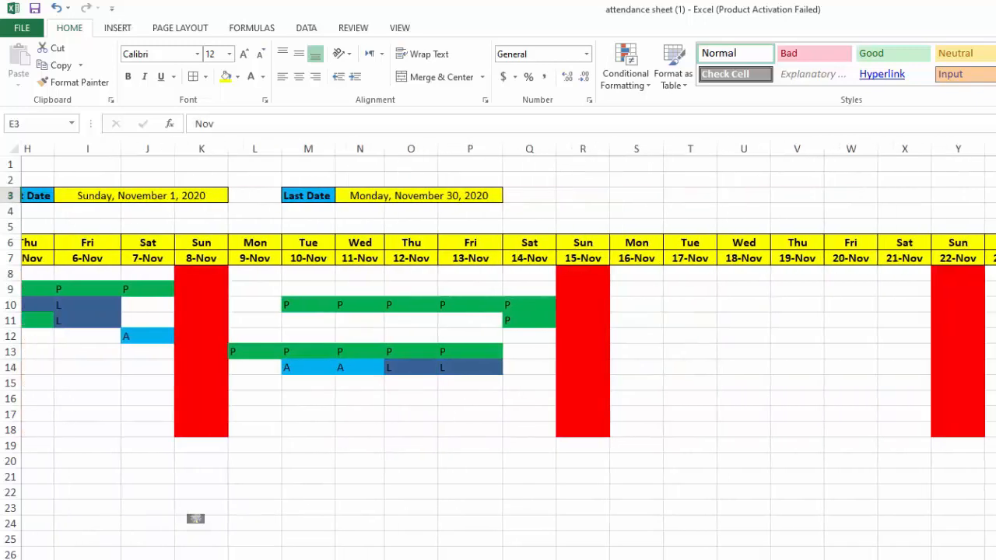
{"action": "scroll", "coordinate": [195, 519], "scroll_direction": "left", "scroll_amount": 3}
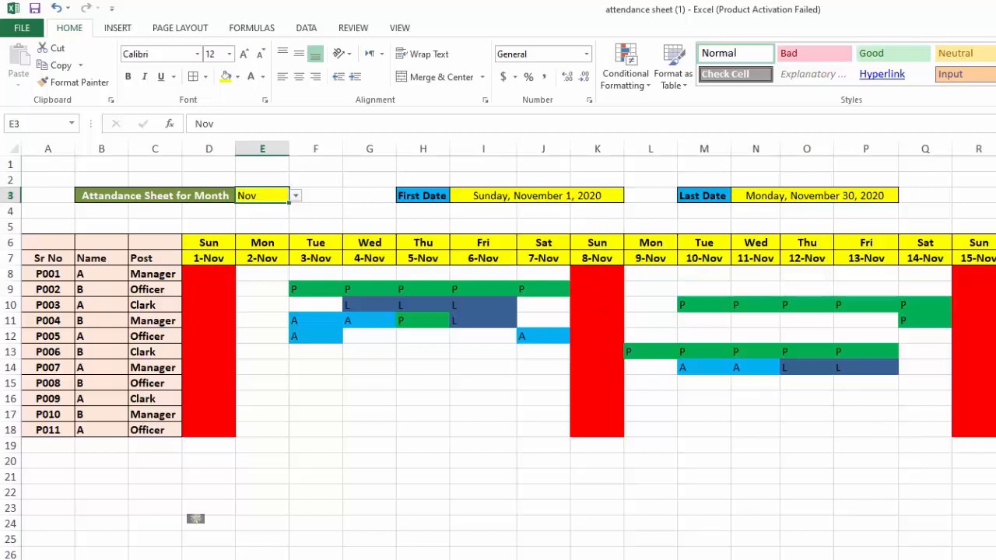
{"action": "scroll", "coordinate": [508, 350], "scroll_direction": "right", "scroll_amount": 3}
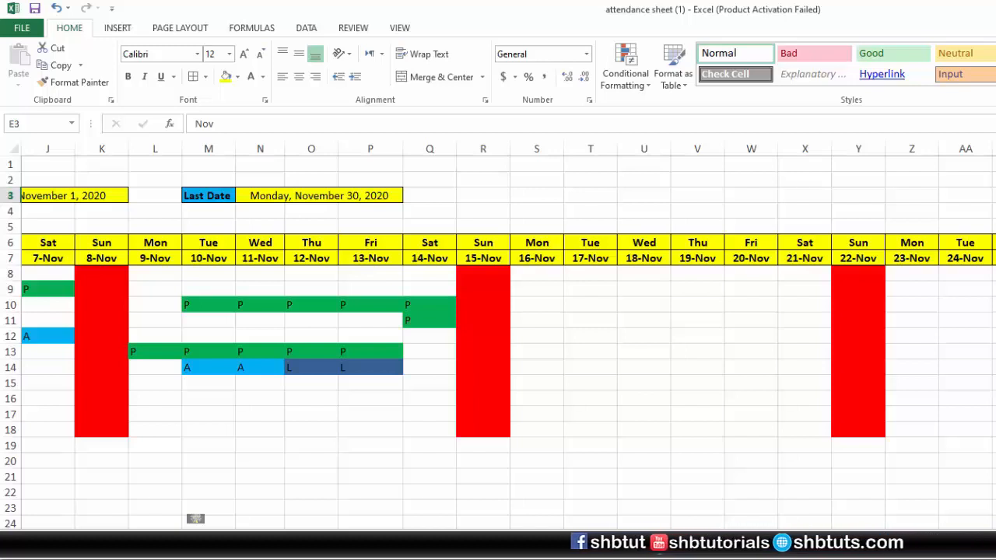
{"action": "left_click", "coordinate": [331, 195]}
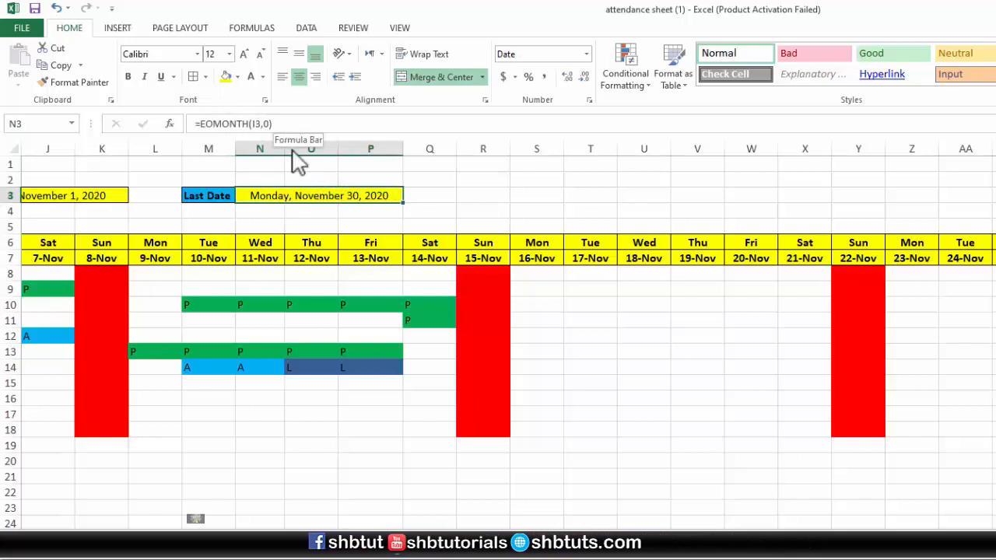
{"action": "double_click", "coordinate": [305, 195]}
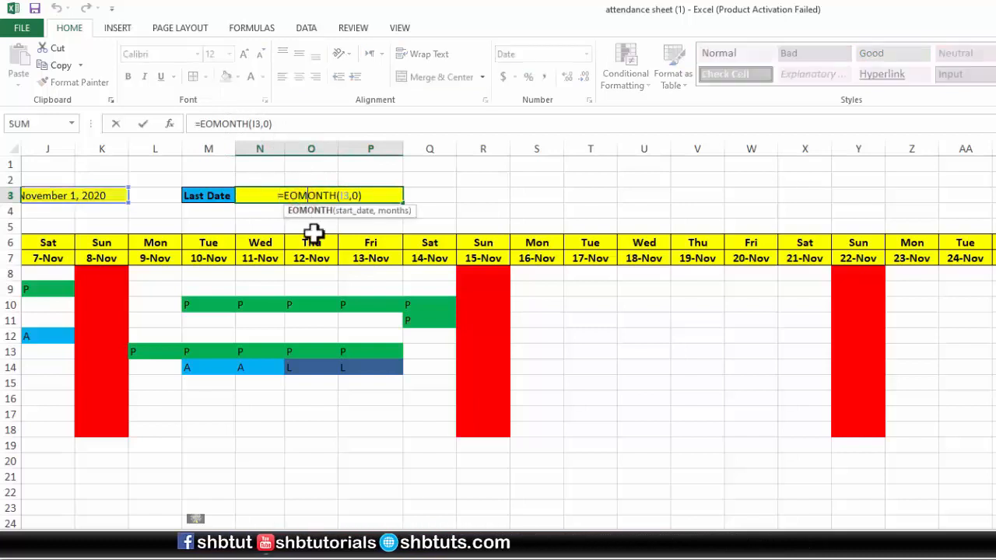
{"action": "key", "text": "Return"}
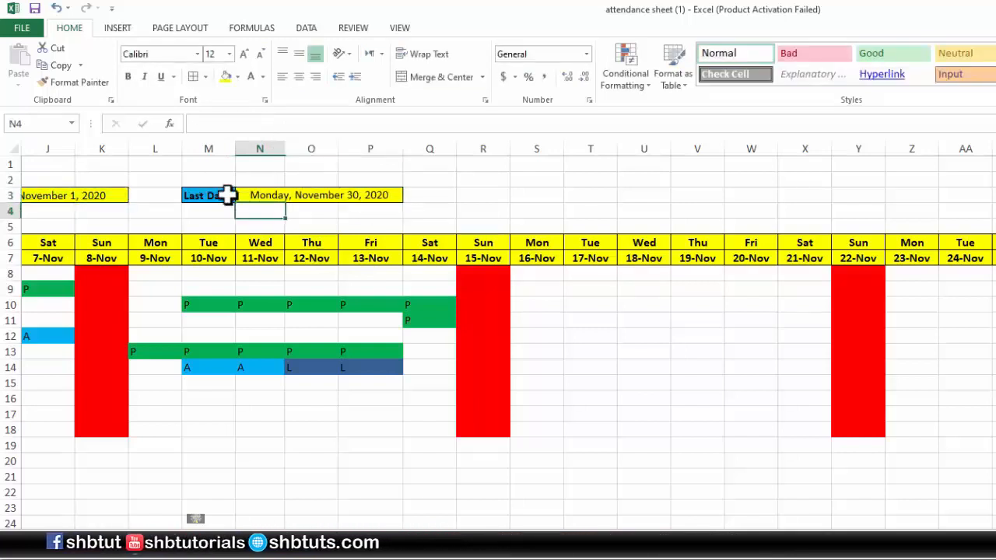